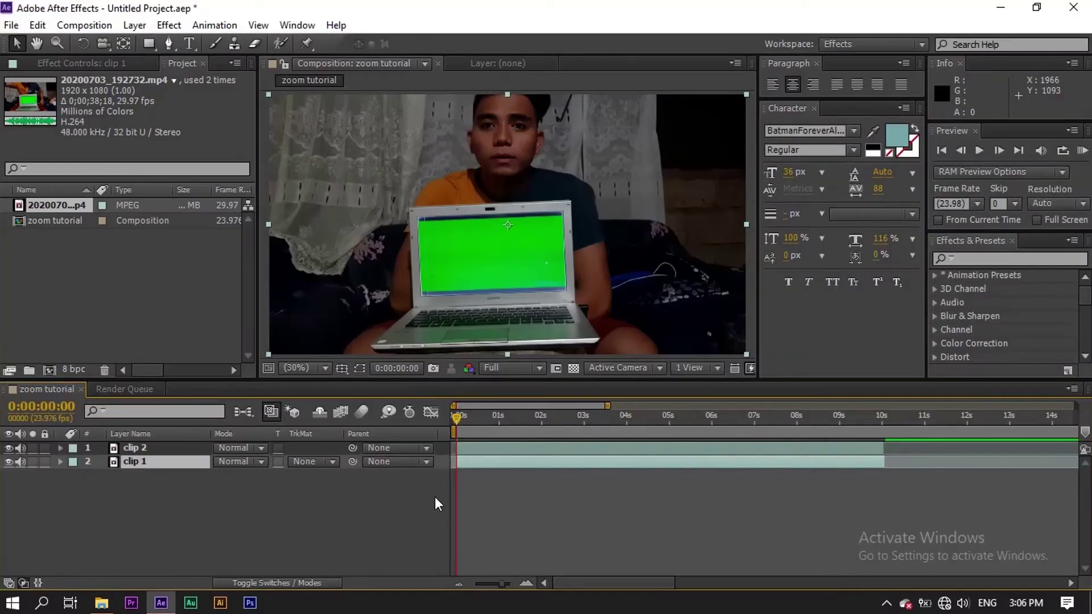
# Step: Move clip 1 above clip 2 and key out its green laptop screen with Keylight (1.2)
pyautogui.click(476, 449)
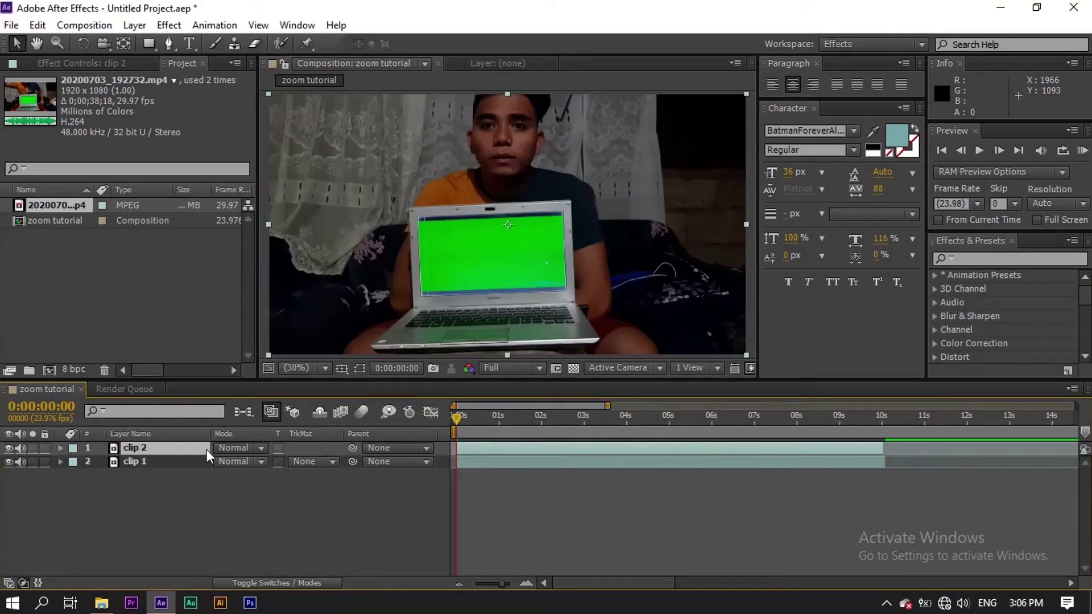
pyautogui.moveTo(190, 448); pyautogui.dragTo(185, 473)
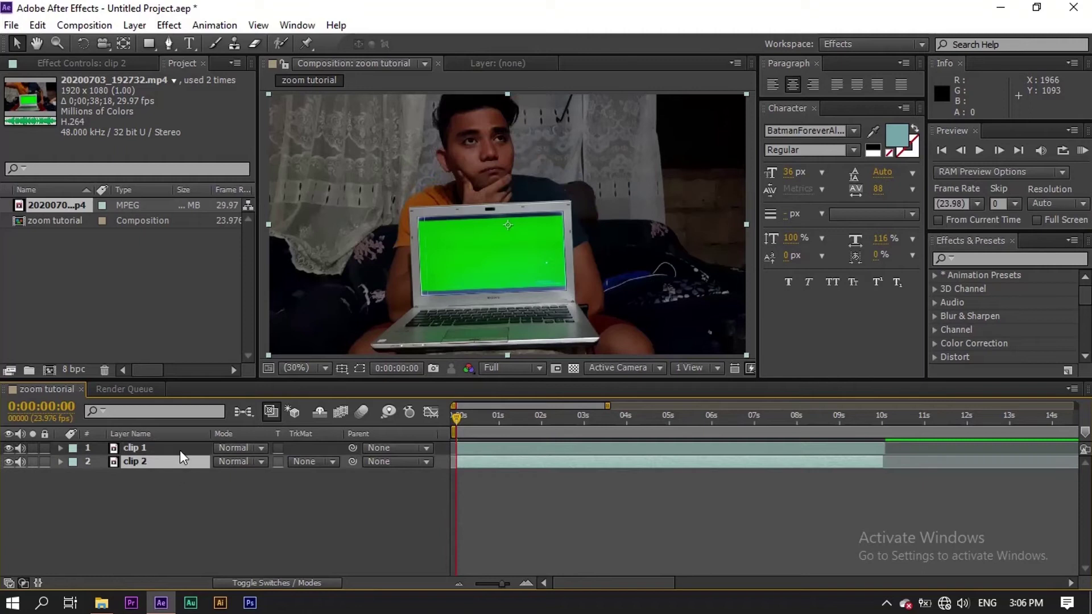
pyautogui.click(495, 449)
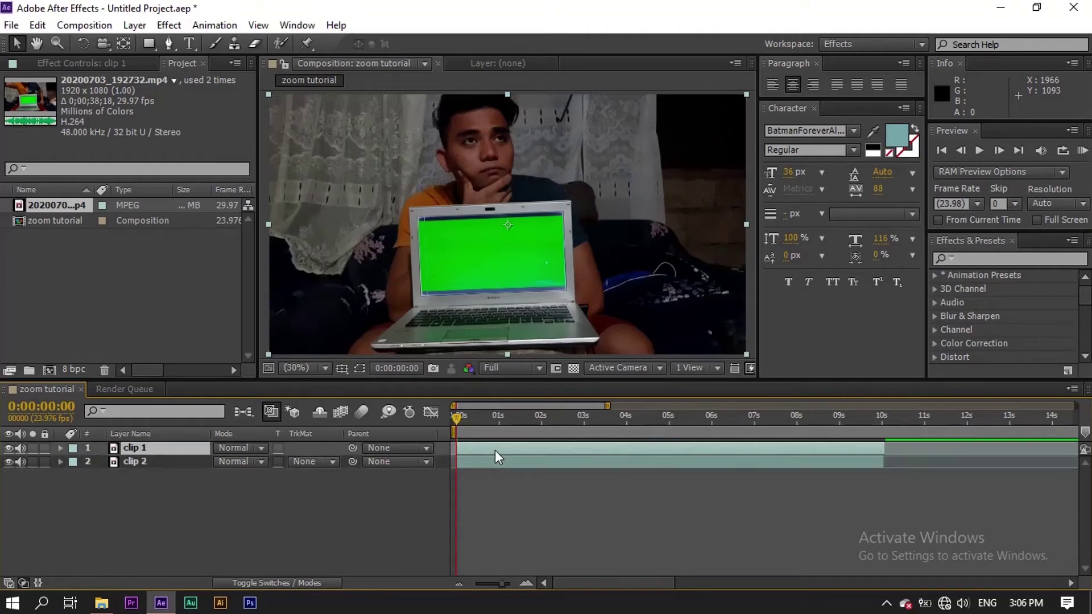
pyautogui.click(169, 26)
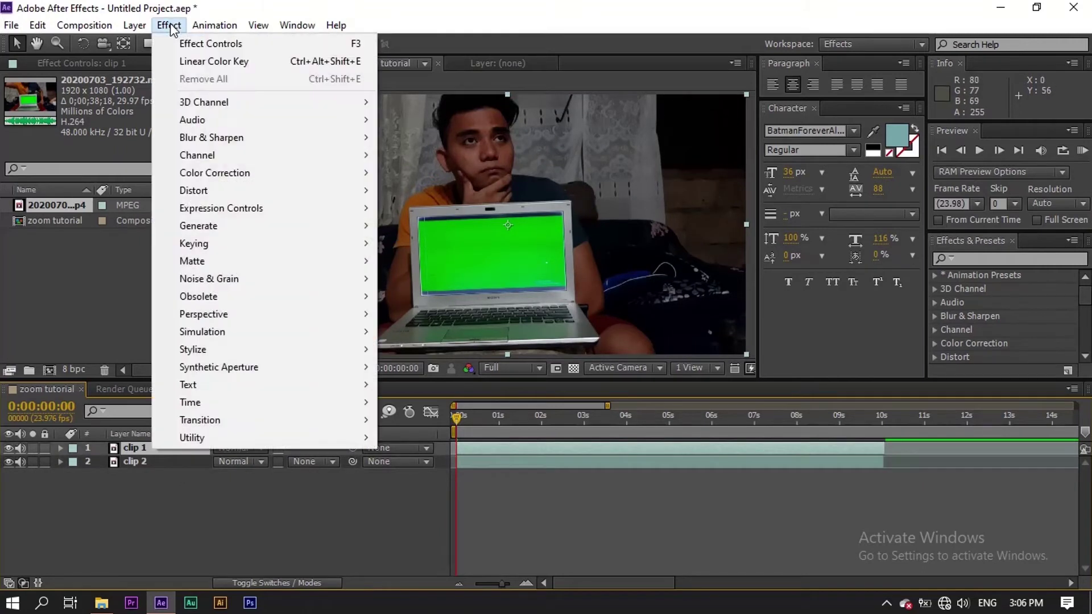
pyautogui.moveTo(331, 245)
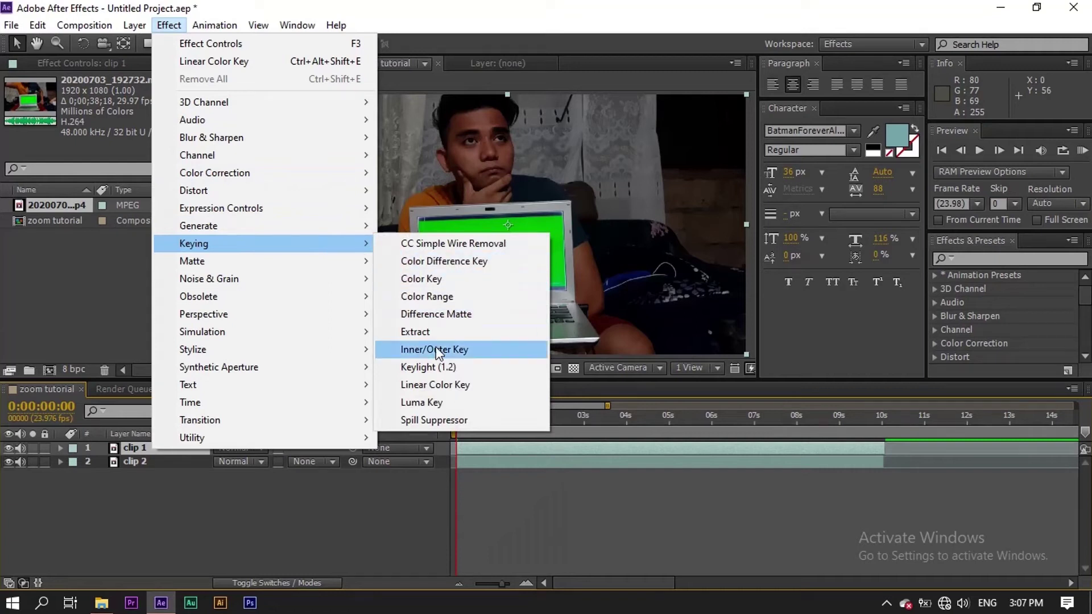
pyautogui.click(442, 373)
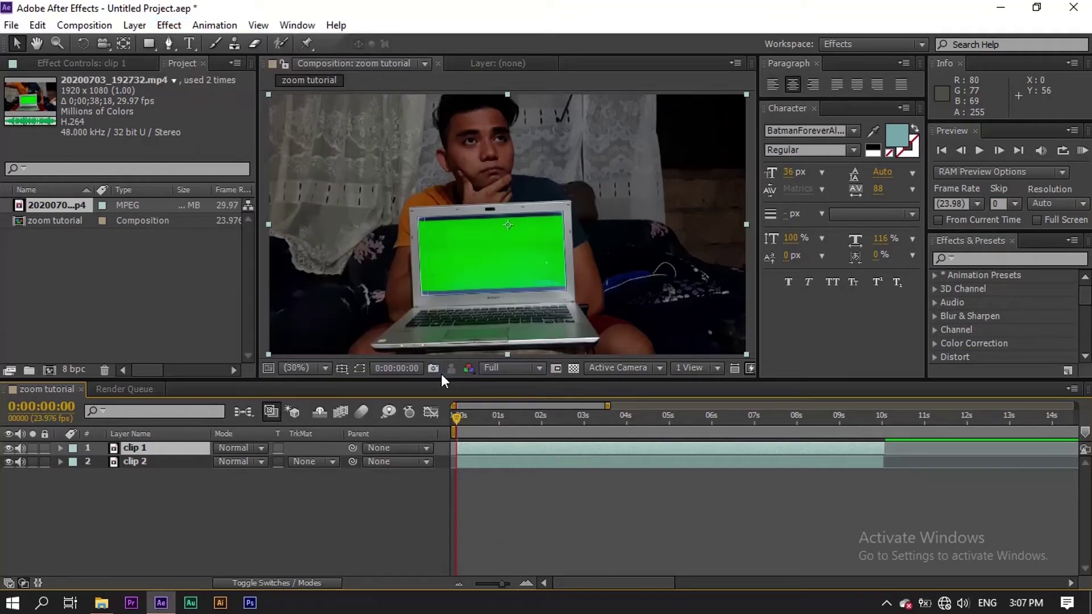
pyautogui.click(170, 196)
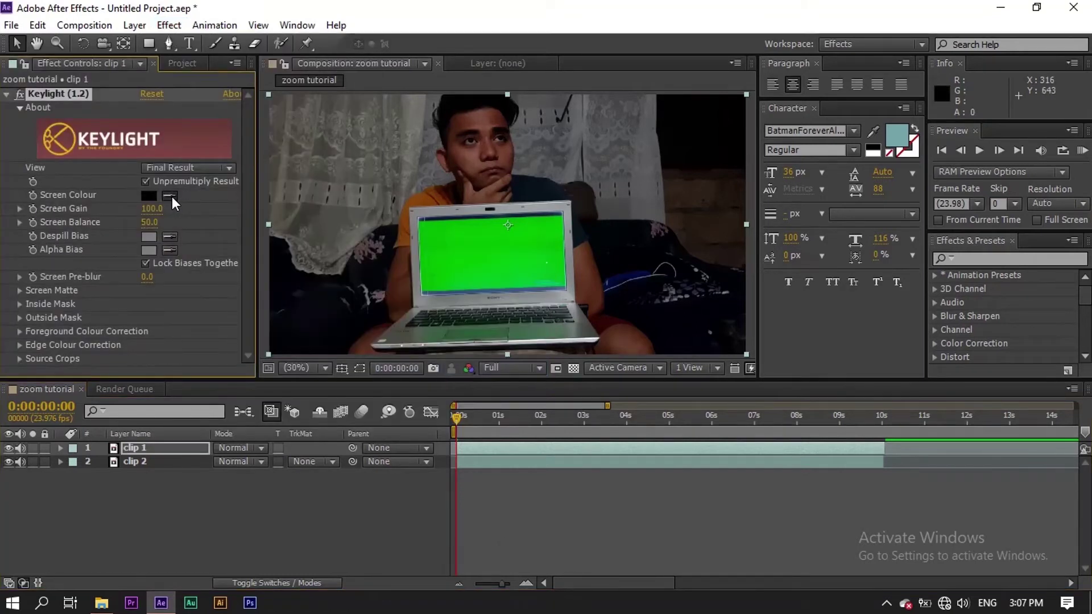
pyautogui.click(447, 244)
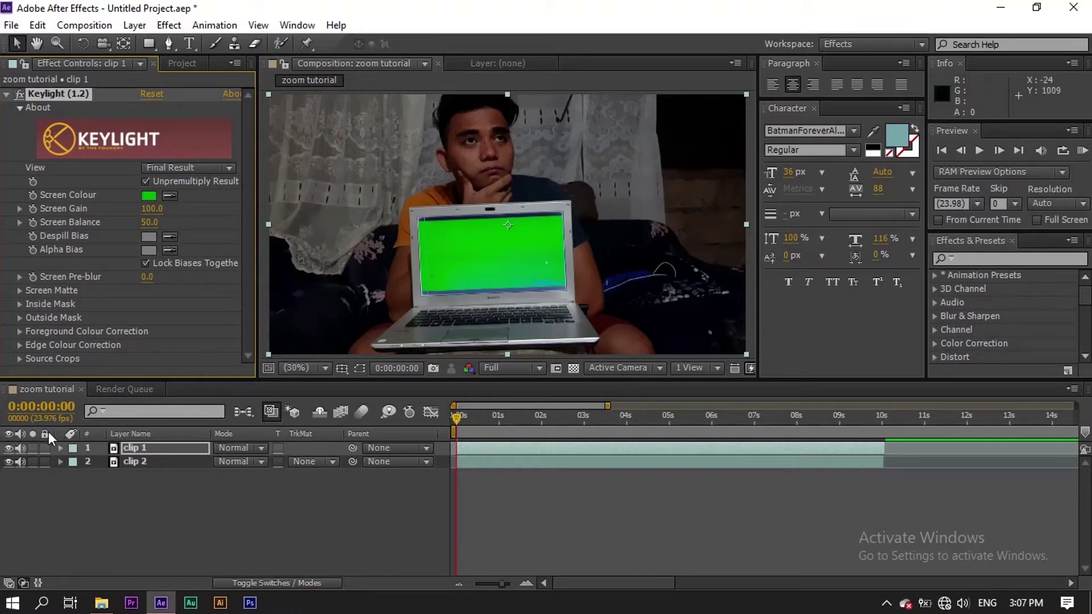
# Step: Add Linear Color Key to clip 1 to remove the leftover blue, then show only clip 2
pyautogui.click(8, 463)
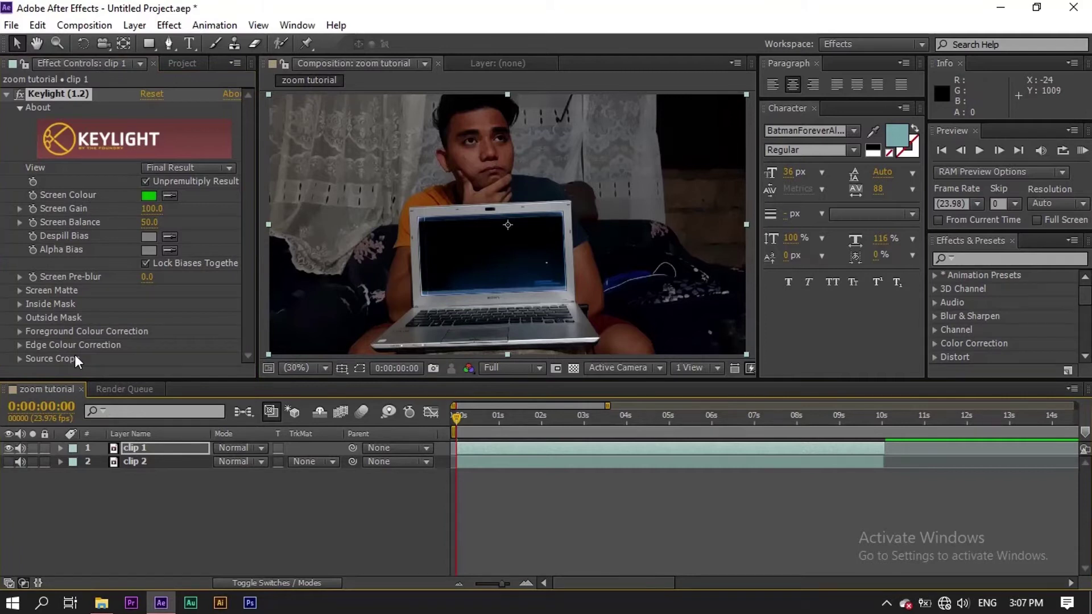
pyautogui.click(170, 26)
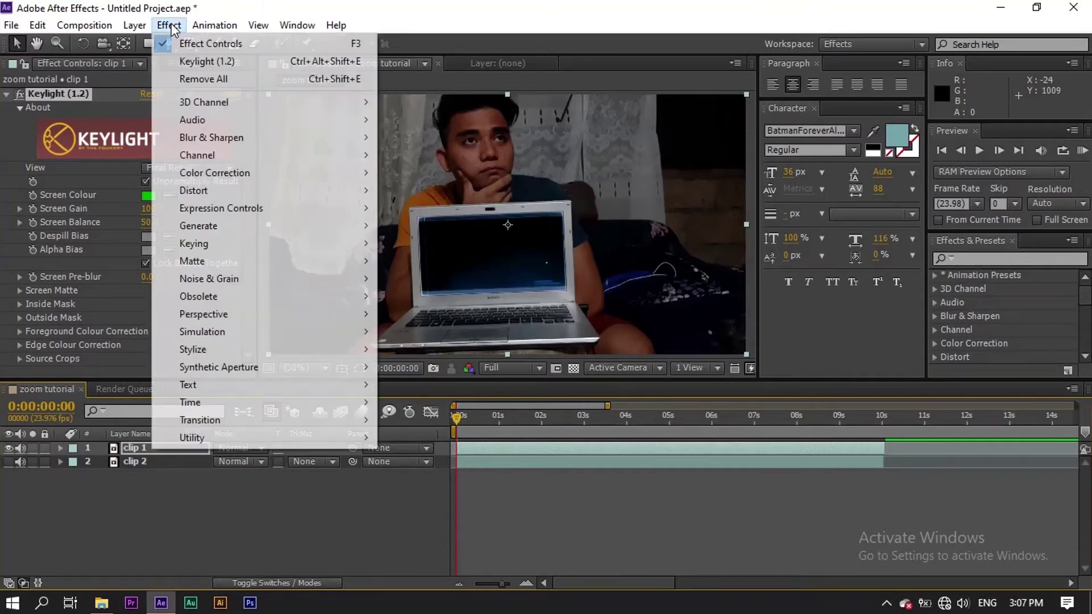
pyautogui.moveTo(265, 251)
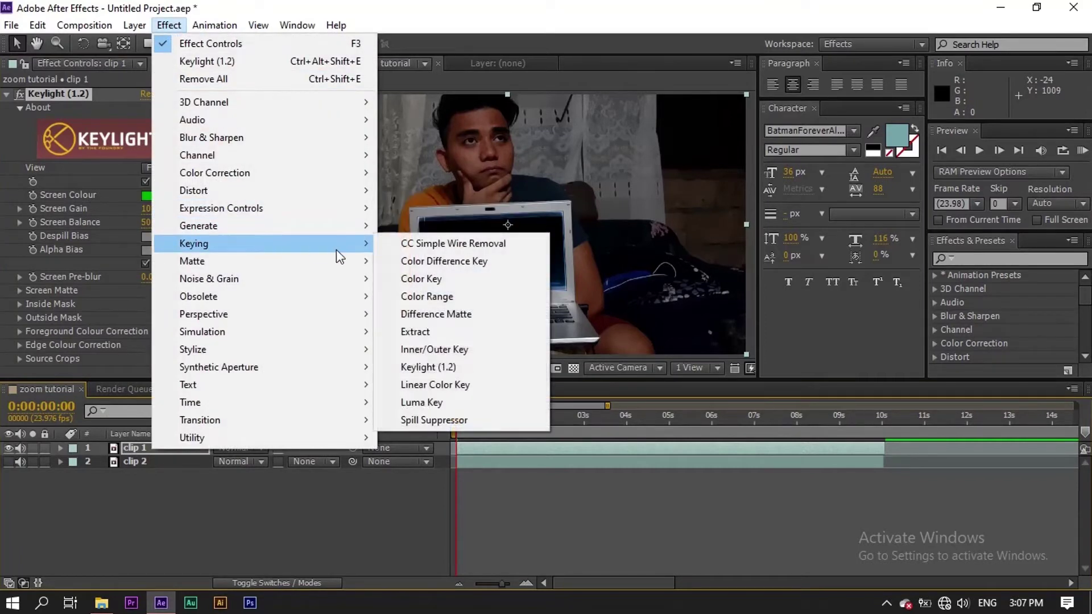
pyautogui.click(464, 386)
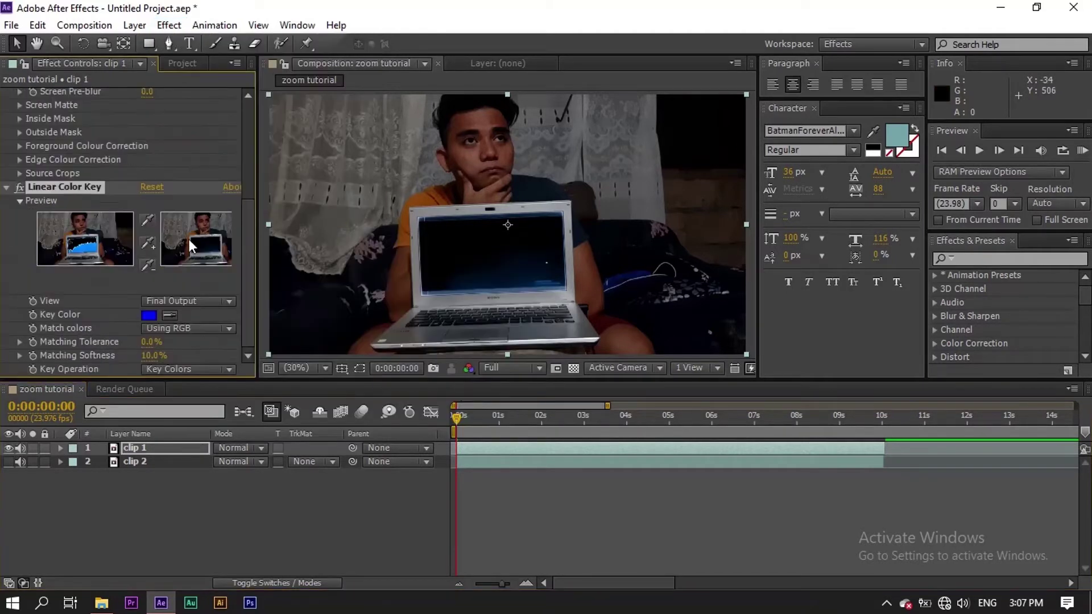
pyautogui.click(169, 316)
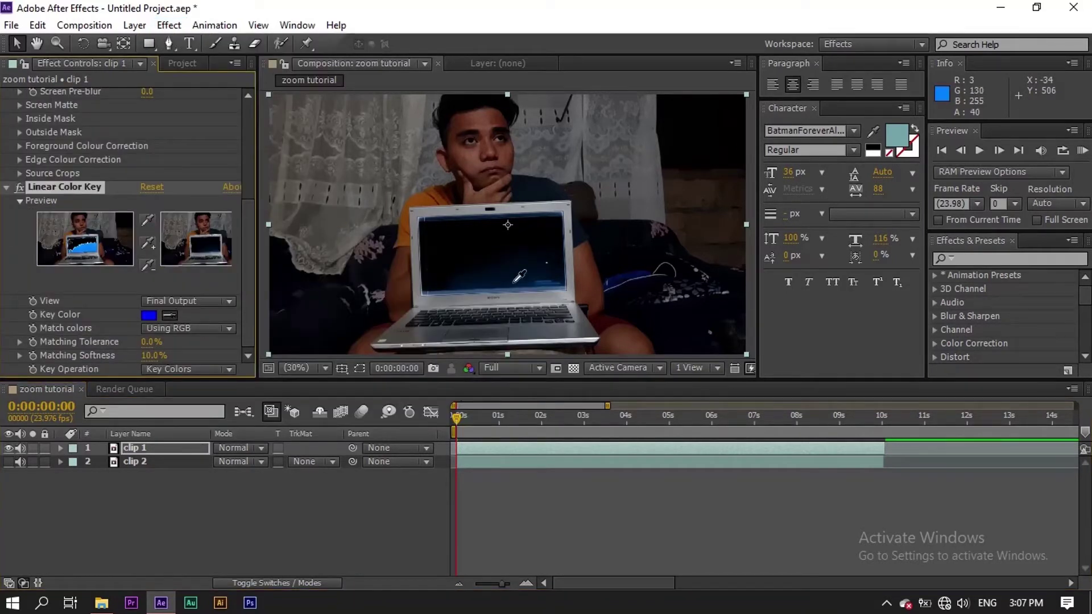
pyautogui.click(539, 273)
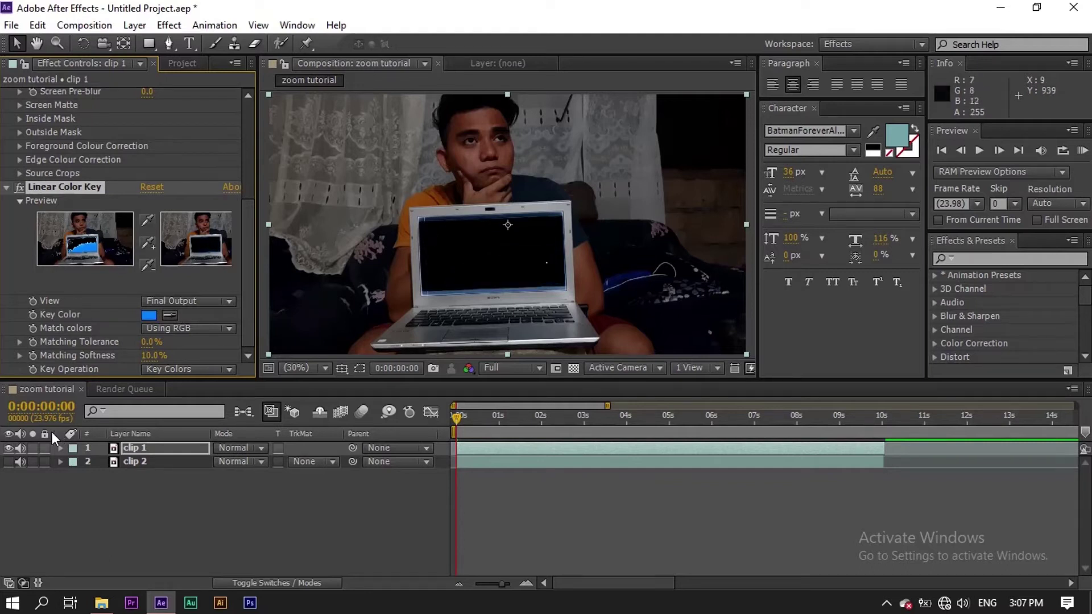
pyautogui.click(8, 448)
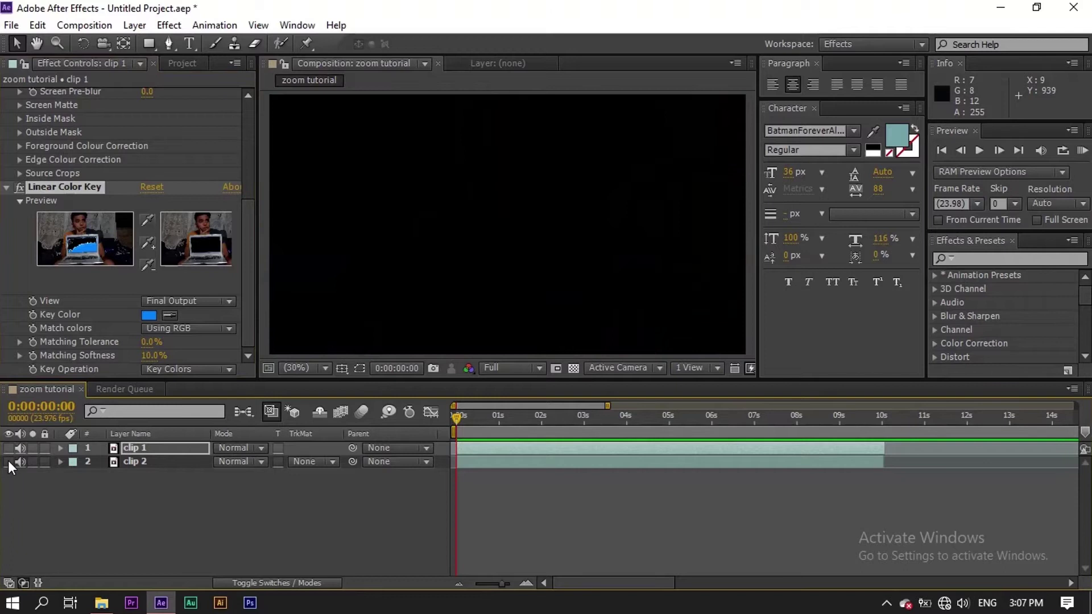
pyautogui.click(8, 461)
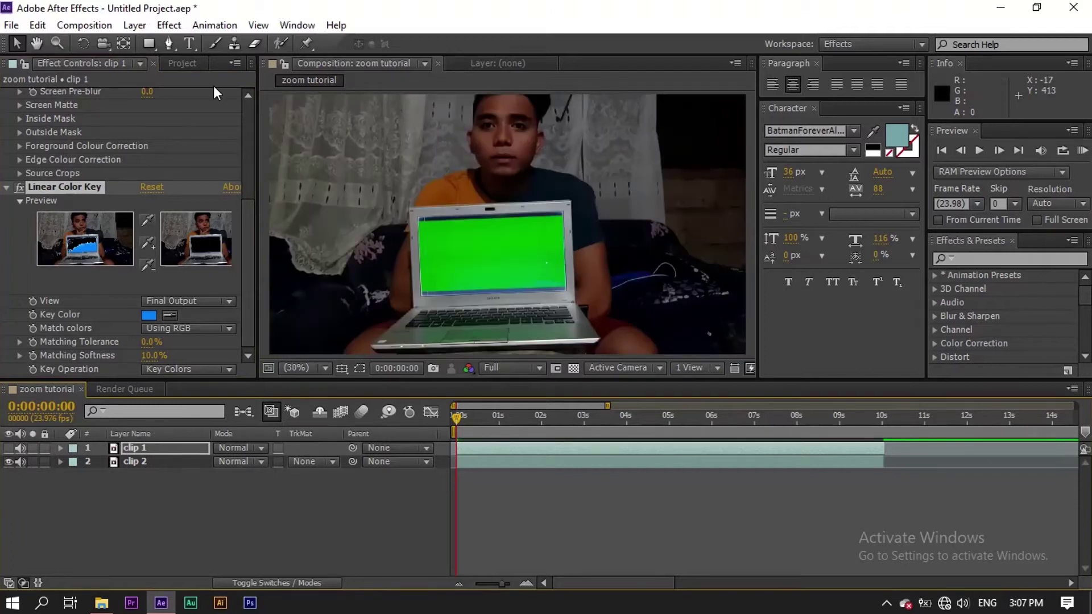
# Step: Apply Keylight (1.2) to clip 2, sampling its green laptop screen as the key colour
pyautogui.click(185, 464)
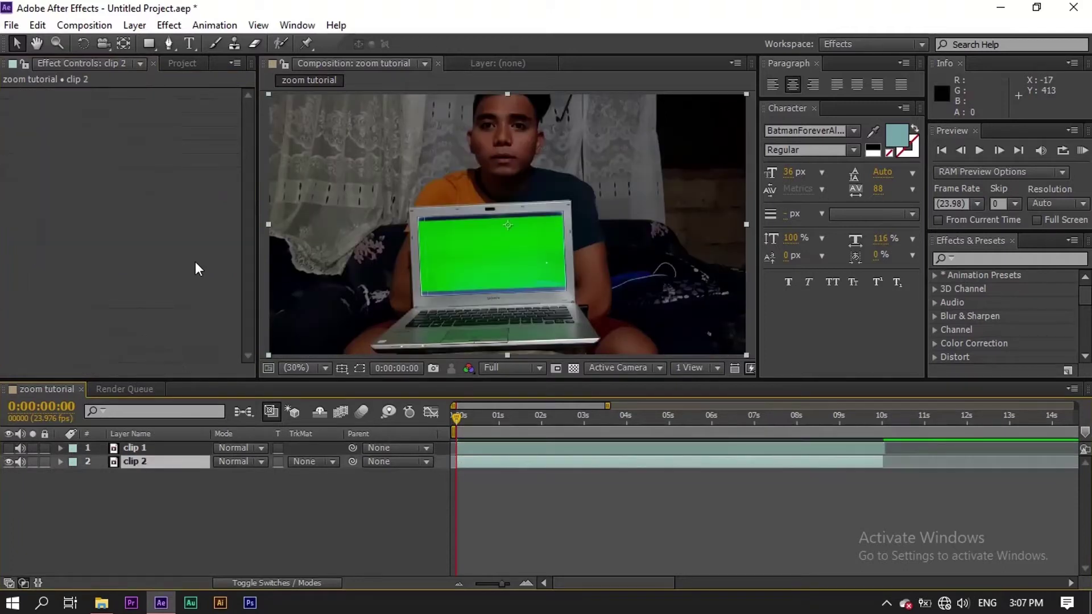
pyautogui.click(169, 25)
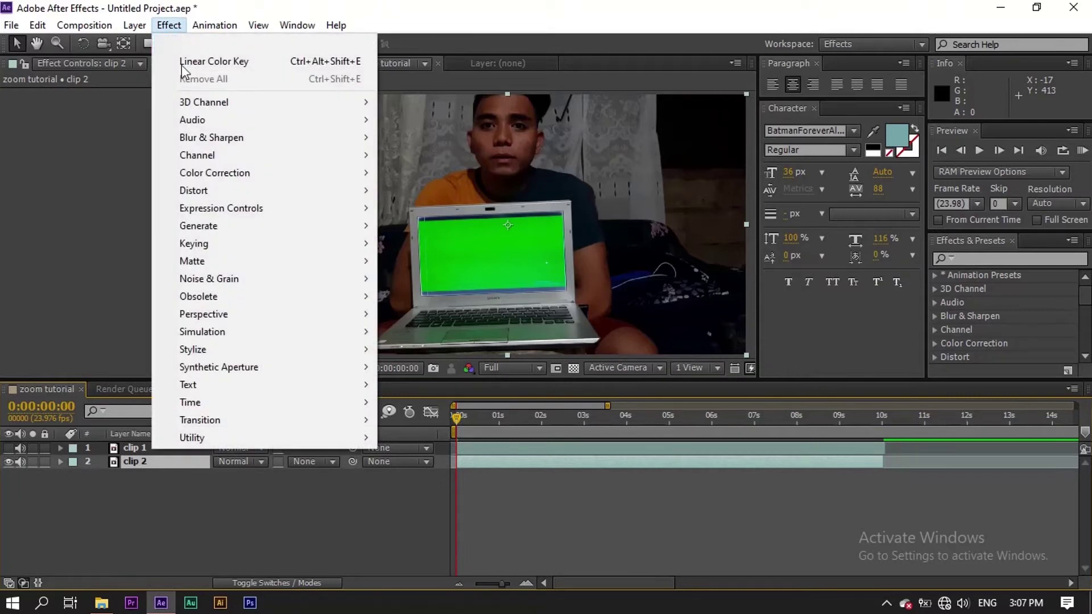
pyautogui.moveTo(250, 244)
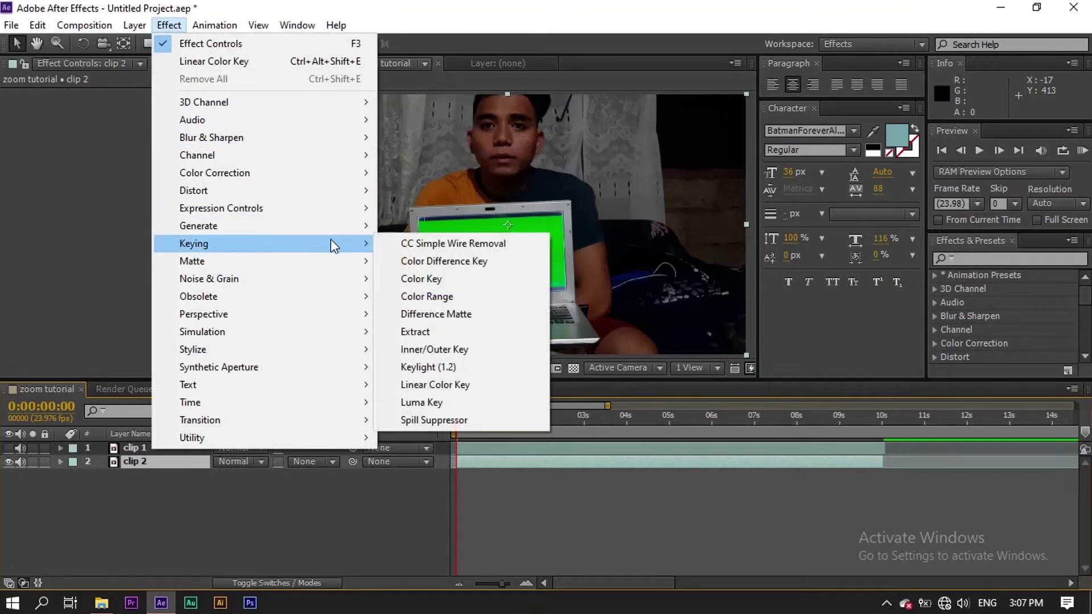
pyautogui.click(446, 367)
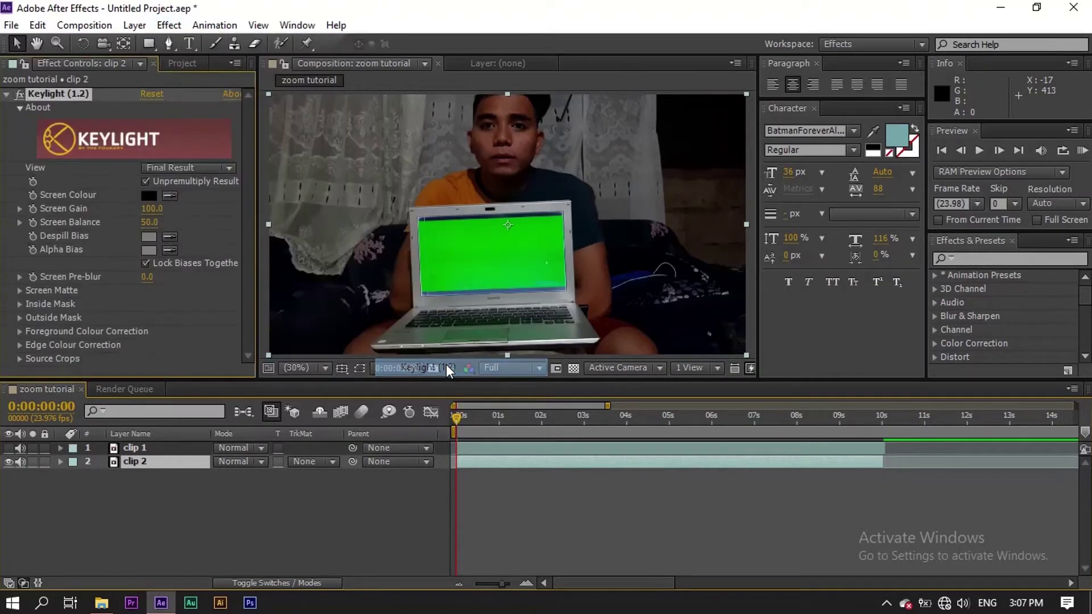
pyautogui.click(170, 196)
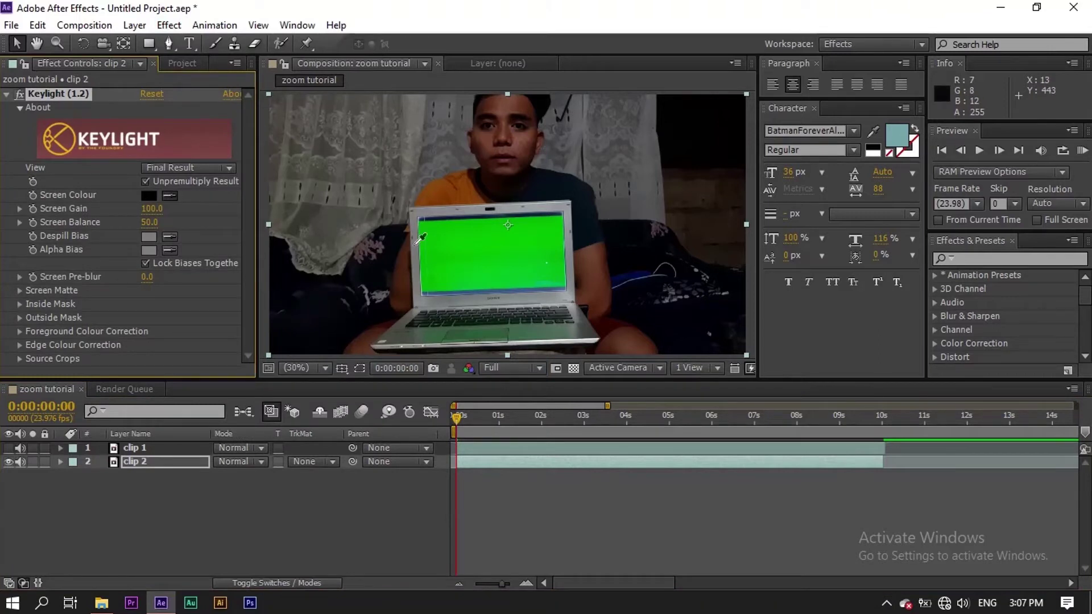
pyautogui.click(461, 239)
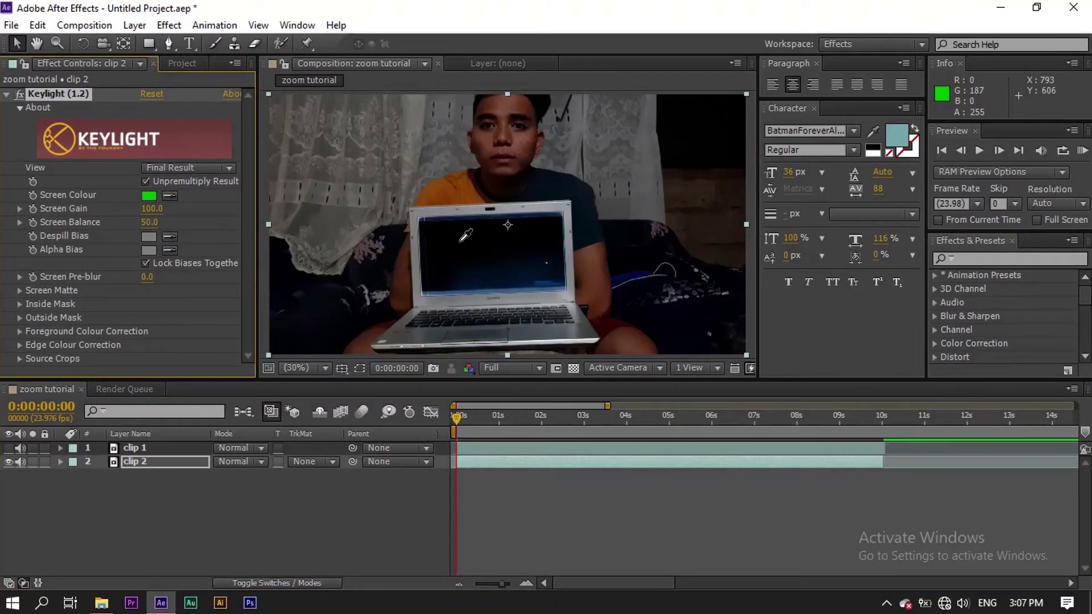
# Step: Add Linear Color Key to clip 2 to remove the leftover blue on its screen
pyautogui.click(169, 25)
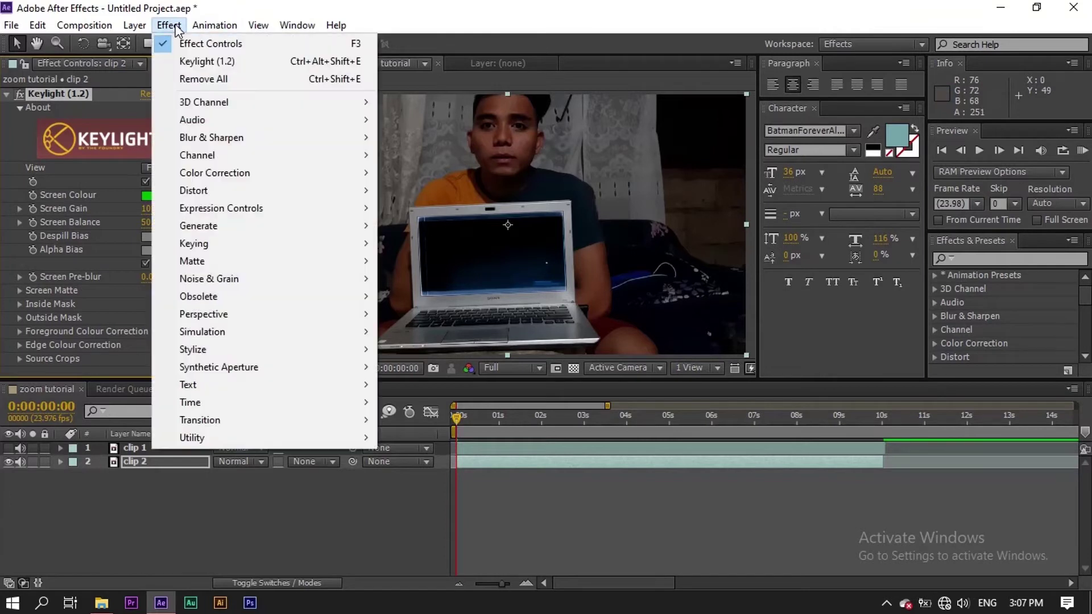
pyautogui.moveTo(310, 238)
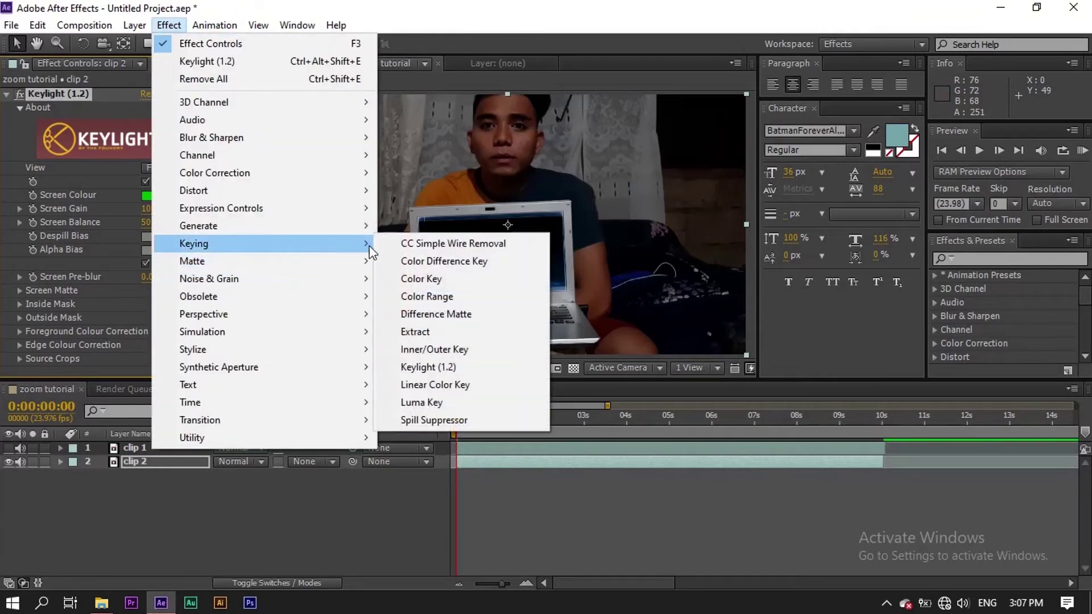
pyautogui.click(438, 390)
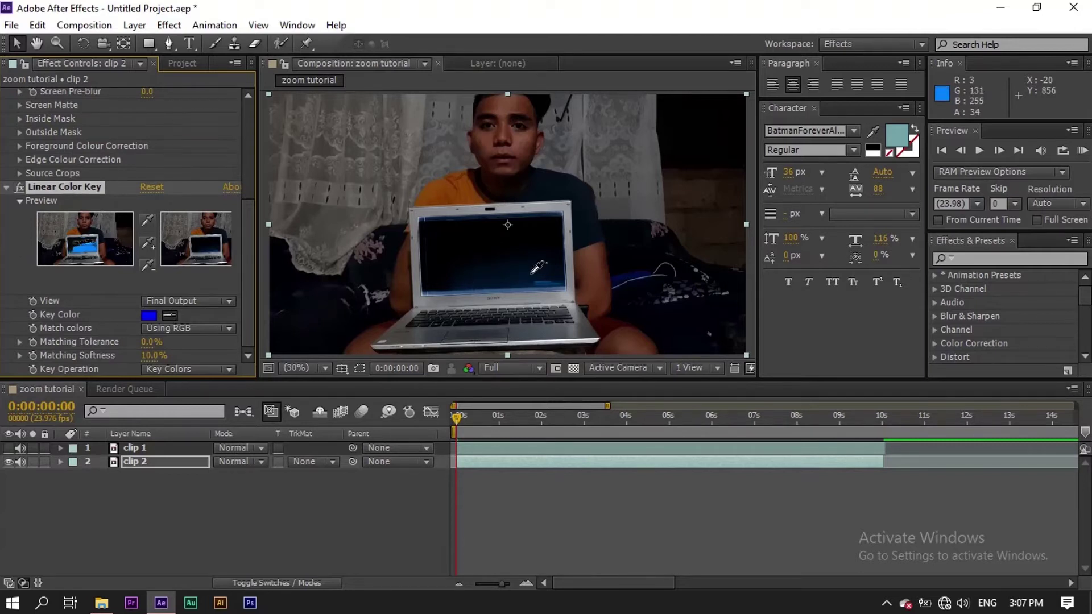
pyautogui.click(533, 272)
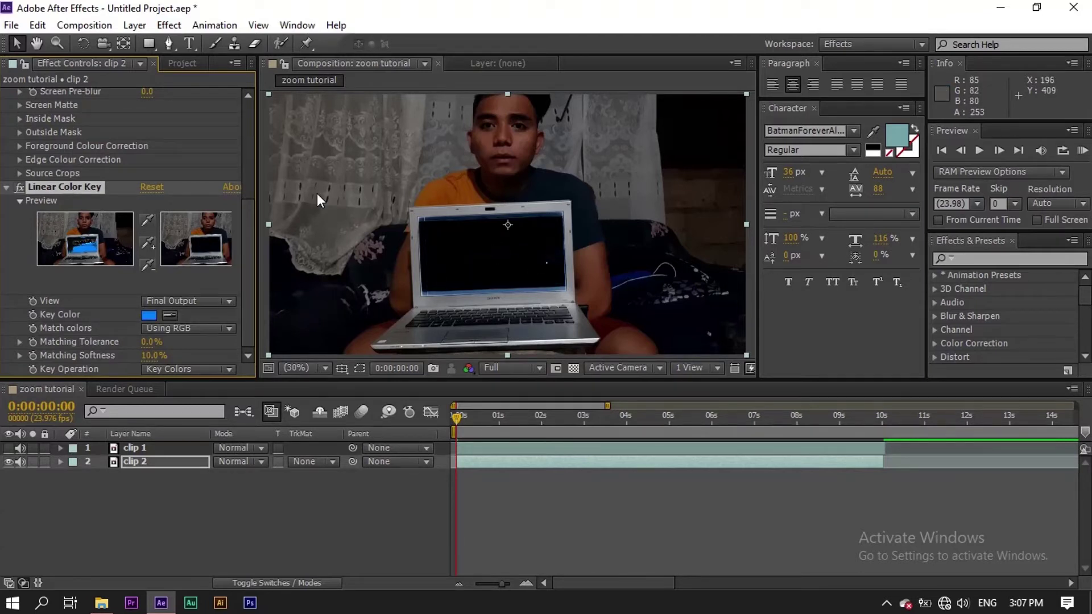
pyautogui.click(170, 449)
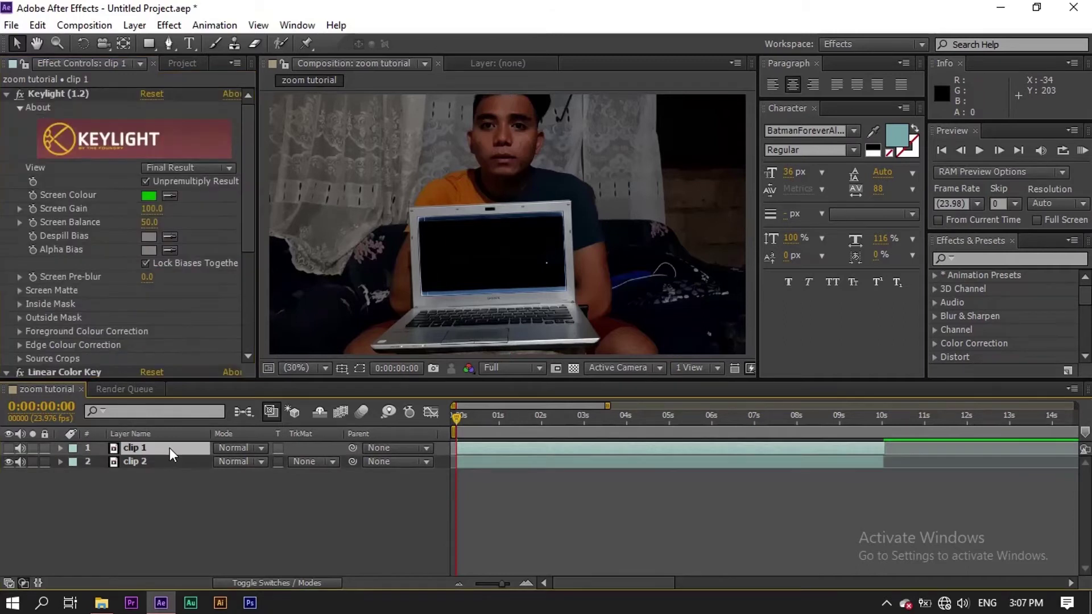
# Step: Show clip 1 again and scale clip 2 down onto clip 1's laptop screen
pyautogui.click(9, 448)
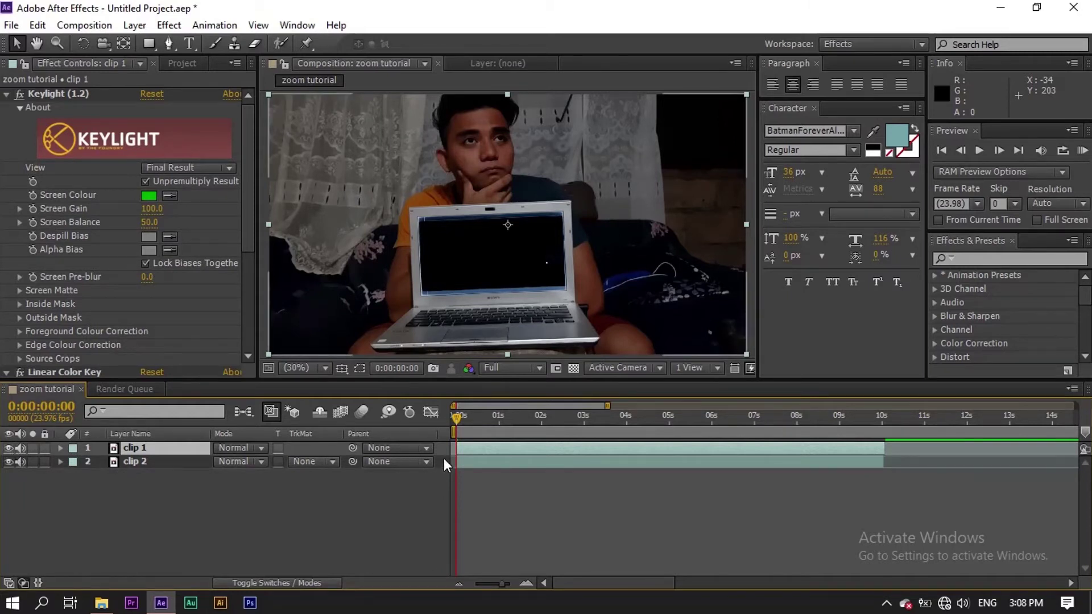
pyautogui.click(499, 462)
pyautogui.press(',')
pyautogui.press(',')
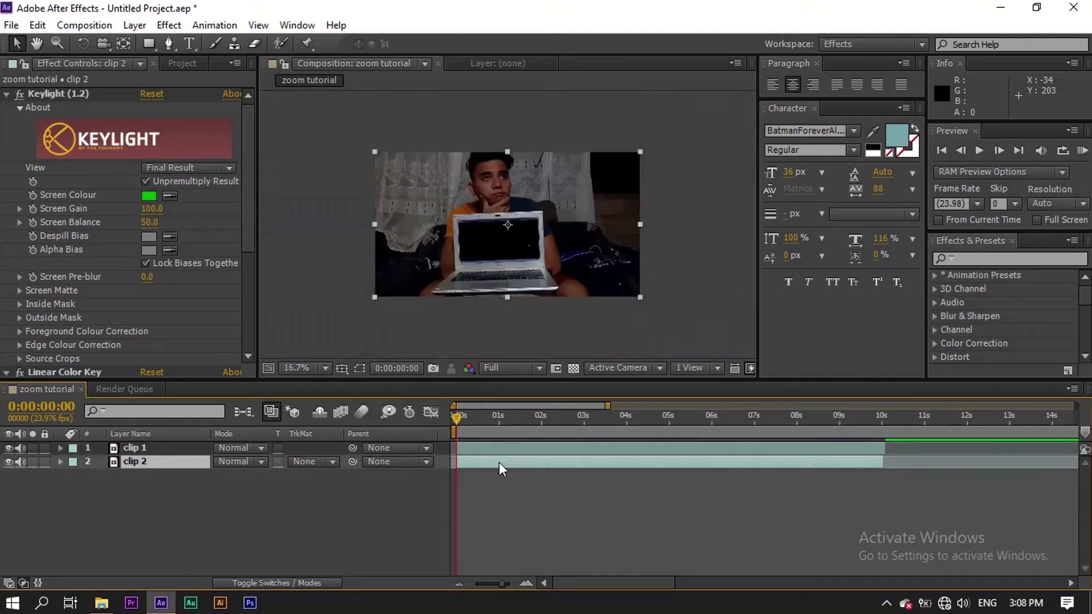
pyautogui.moveTo(640, 151); pyautogui.dragTo(582, 183)
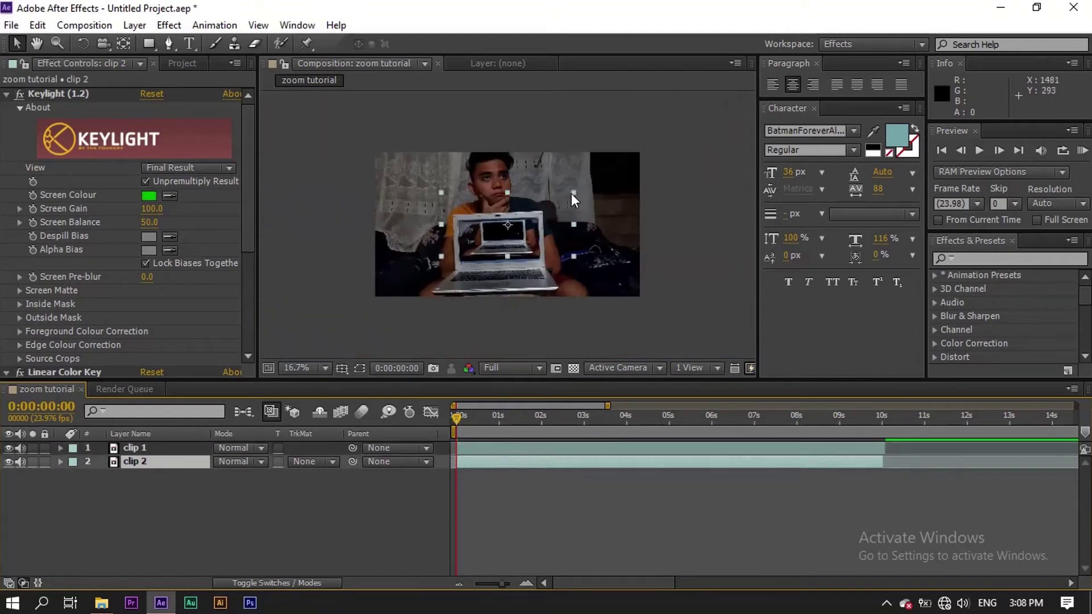
pyautogui.press('.')
pyautogui.press('.')
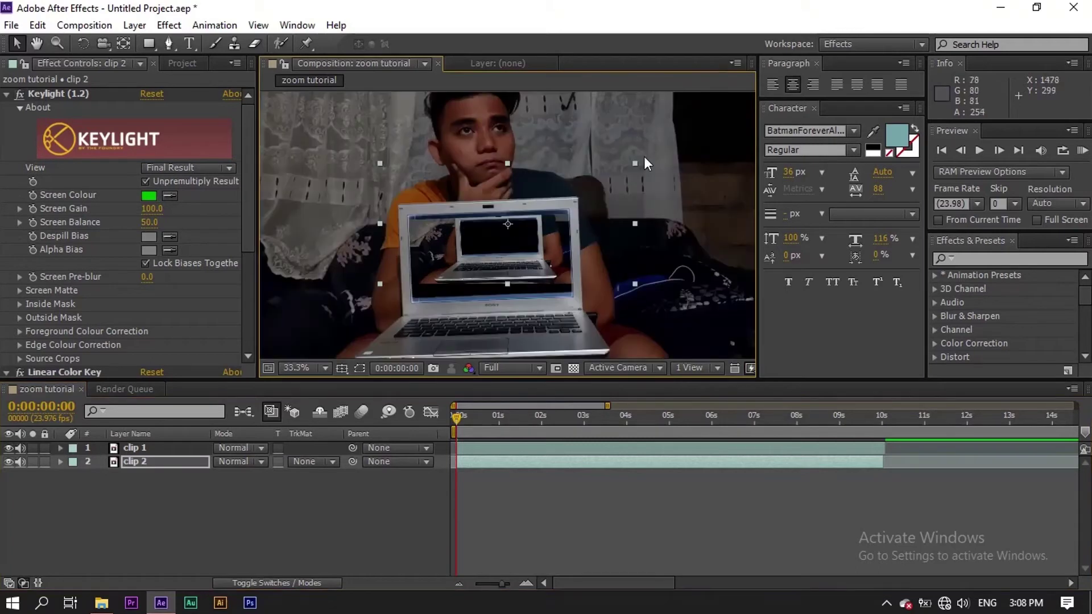
pyautogui.moveTo(634, 164); pyautogui.dragTo(607, 183)
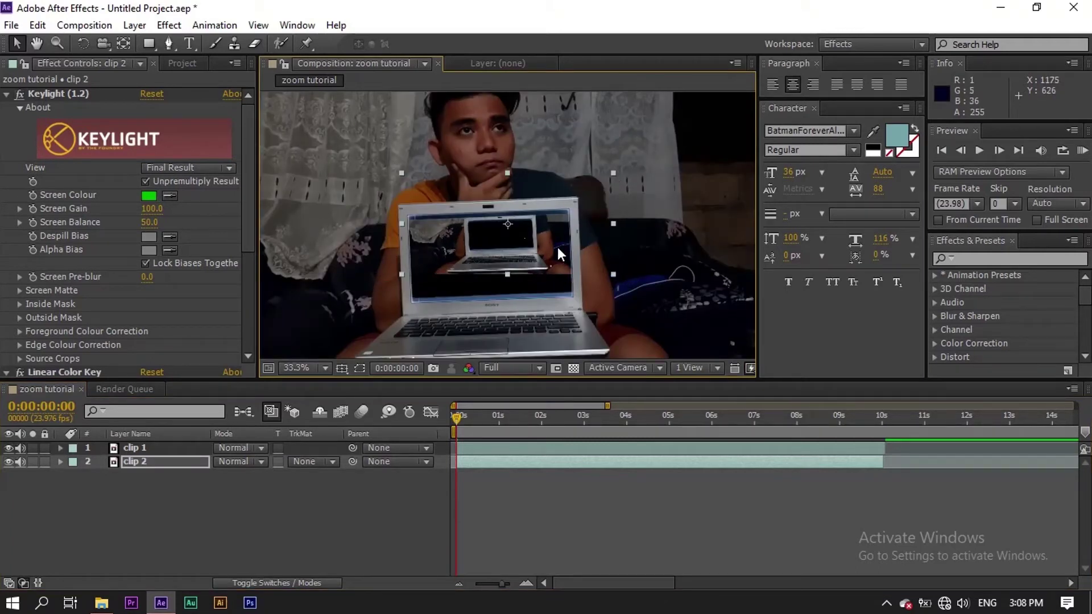
pyautogui.moveTo(546, 271); pyautogui.dragTo(543, 294)
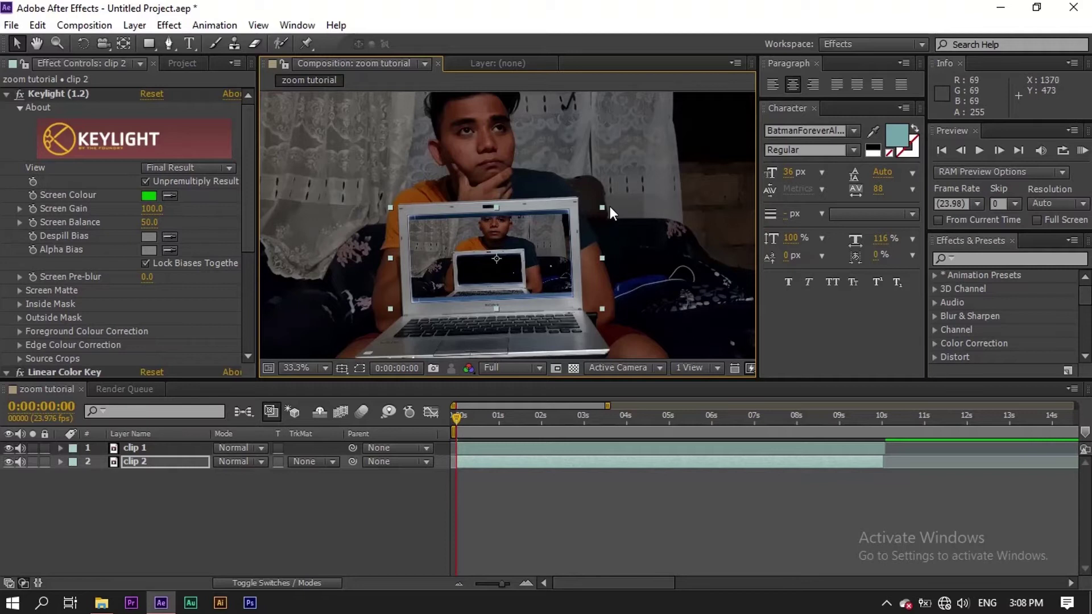
pyautogui.moveTo(603, 206); pyautogui.dragTo(586, 215)
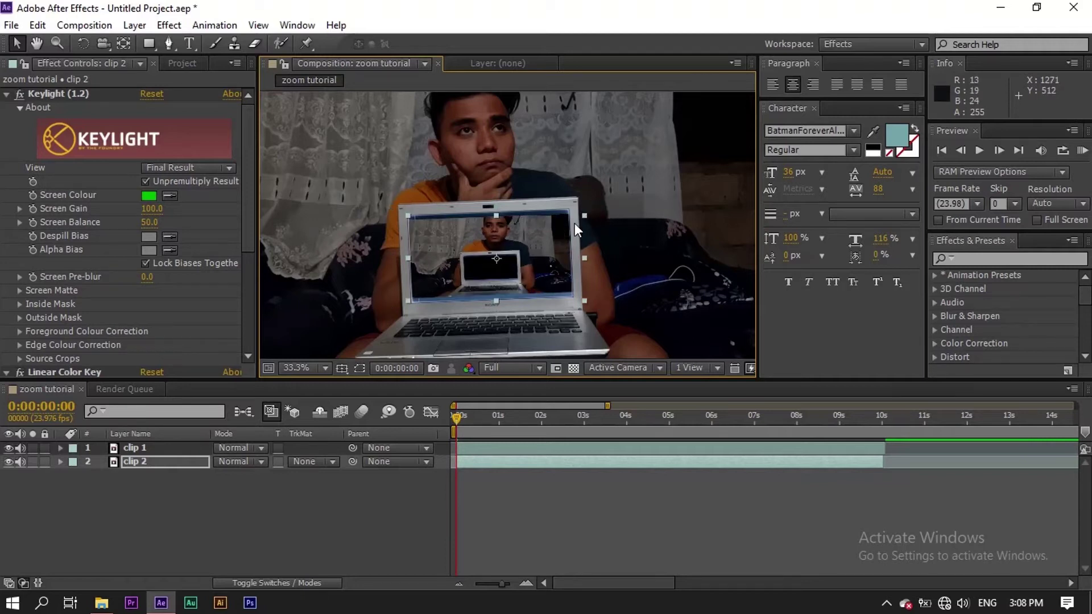
pyautogui.click(84, 44)
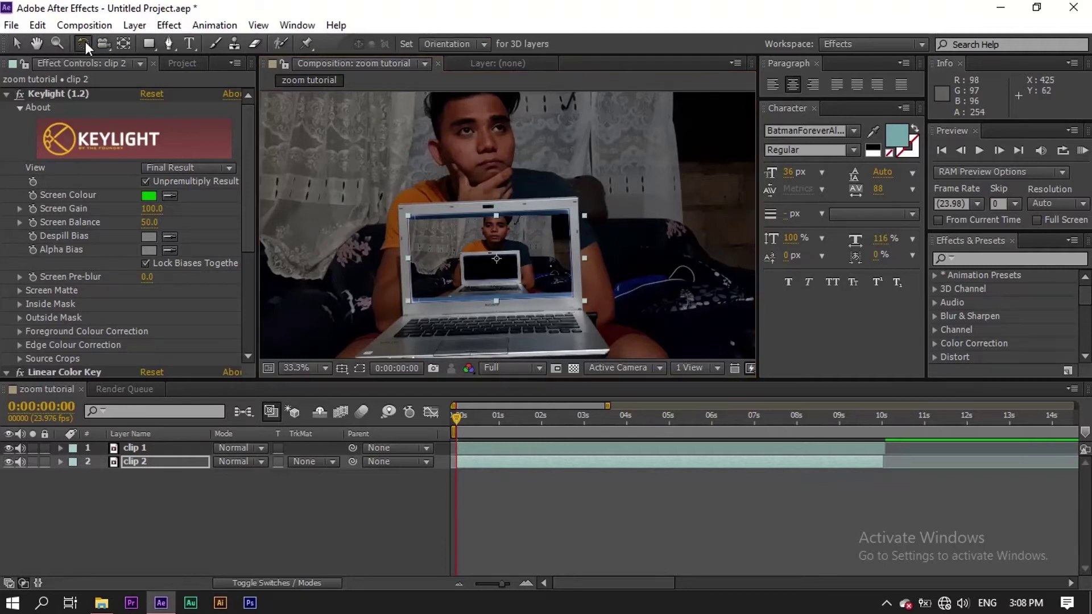
# Step: Tilt clip 2 to the screen's angle and nudge and resize it to sit squarely inside
pyautogui.moveTo(566, 291); pyautogui.dragTo(567, 288)
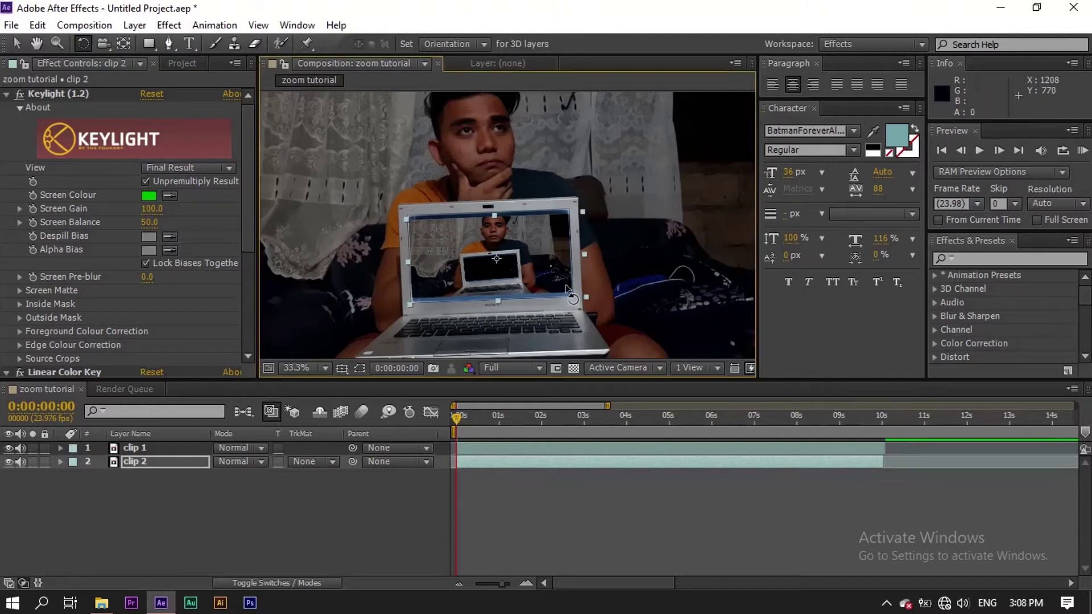
pyautogui.hotkey('shift', 'Left')
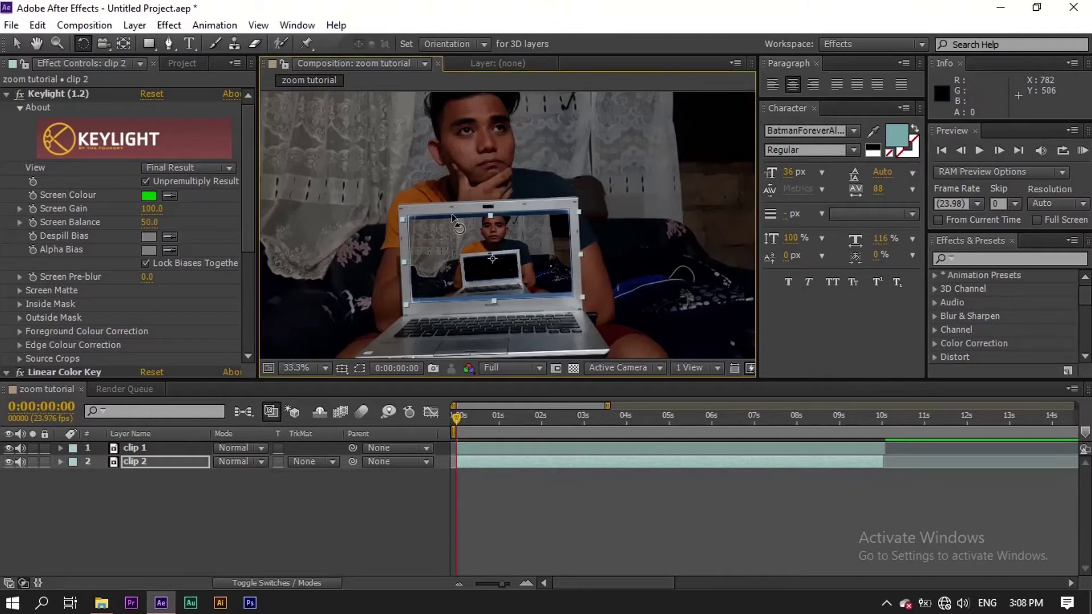
pyautogui.hotkey('shift', 'Left')
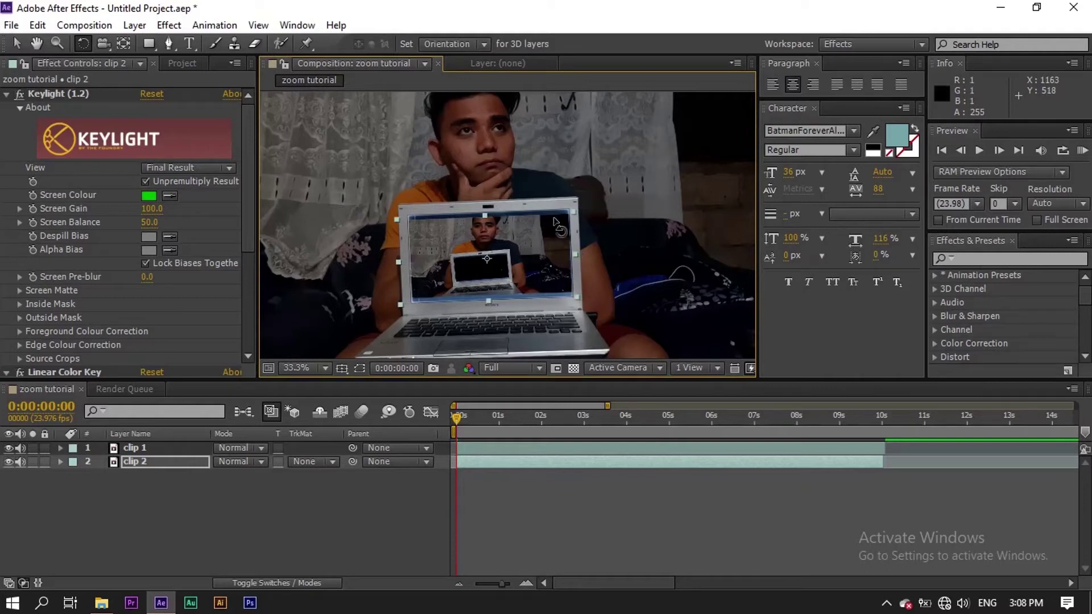
pyautogui.hotkey('shift', 'Right')
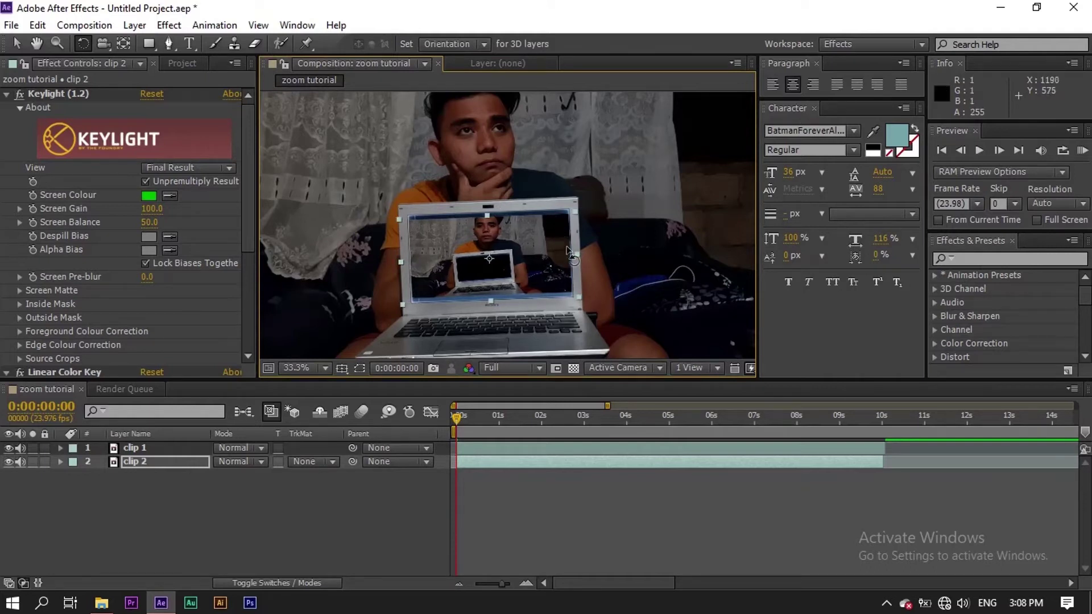
pyautogui.press('v')
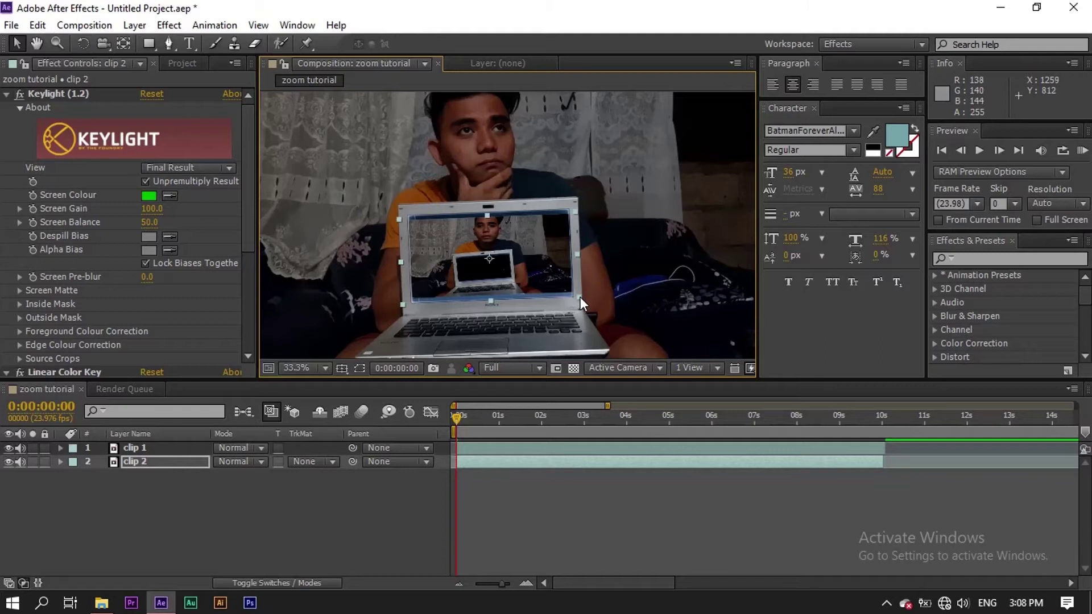
pyautogui.moveTo(580, 297); pyautogui.dragTo(574, 295)
pyautogui.hotkey('shift', 'Right')
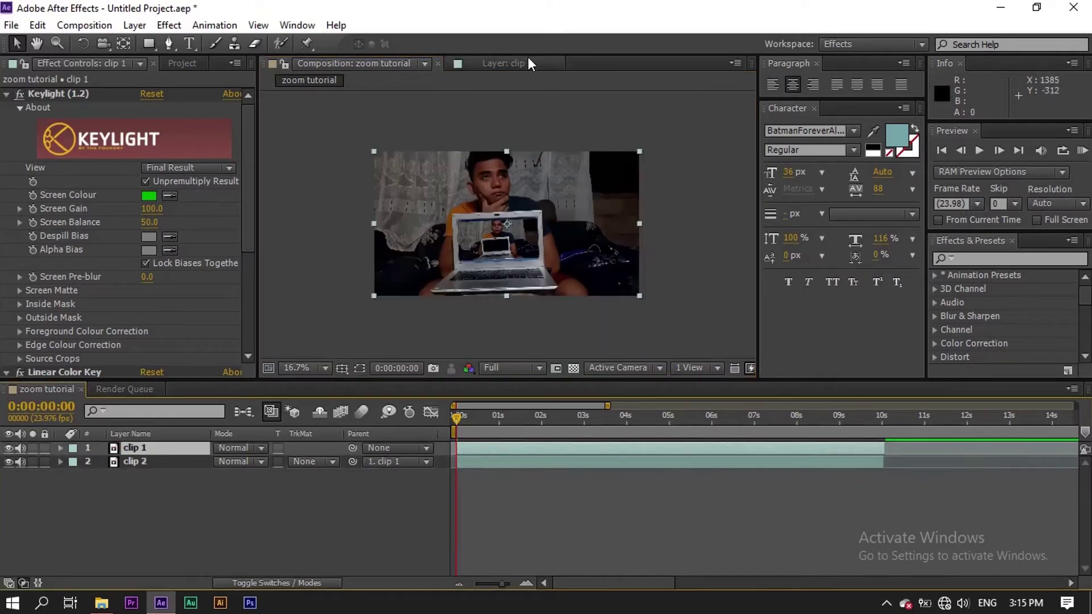
pyautogui.click(527, 64)
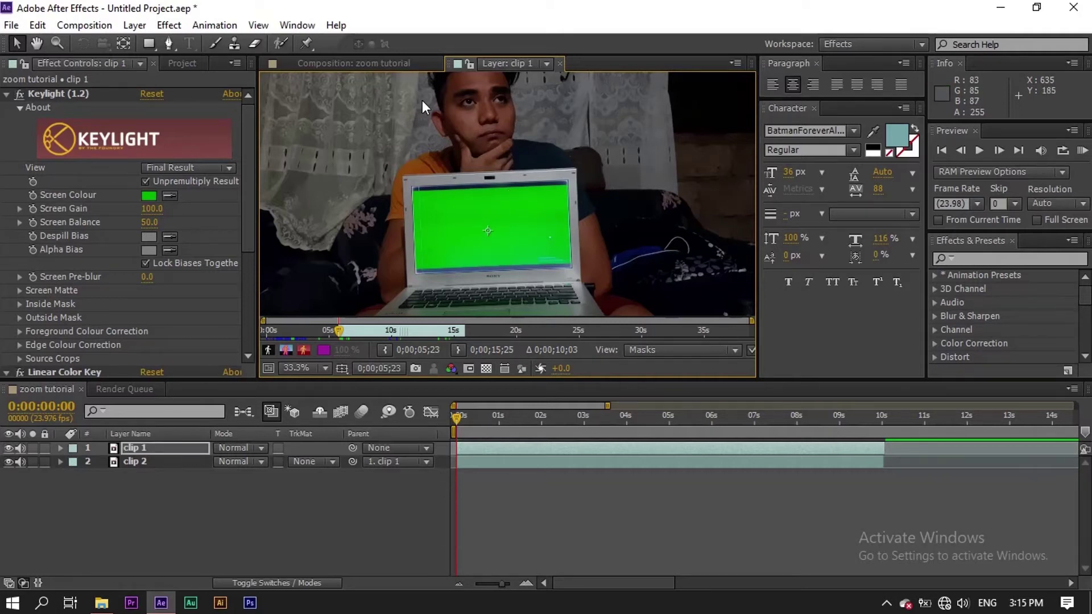
# Step: Compare clip 1's green-screen footage with the composition, zooming in on the screen
pyautogui.click(398, 62)
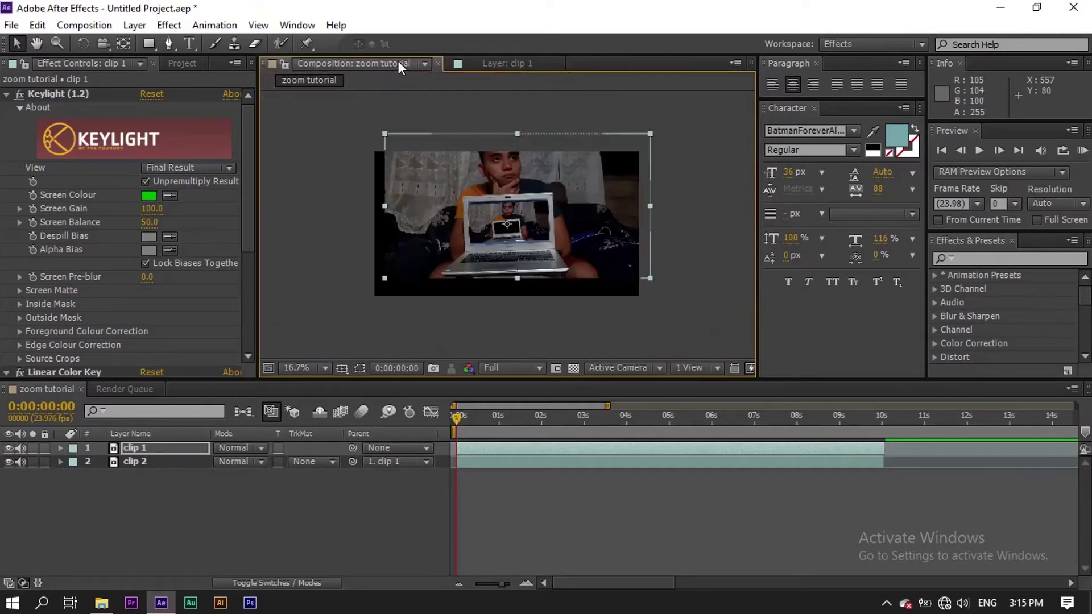
pyautogui.click(505, 63)
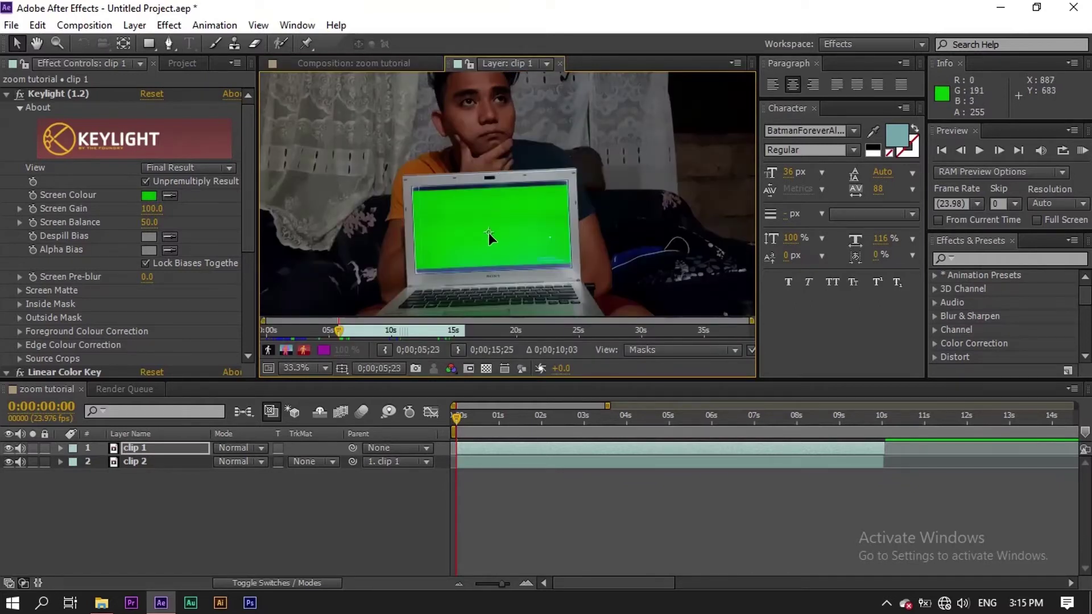
pyautogui.click(396, 63)
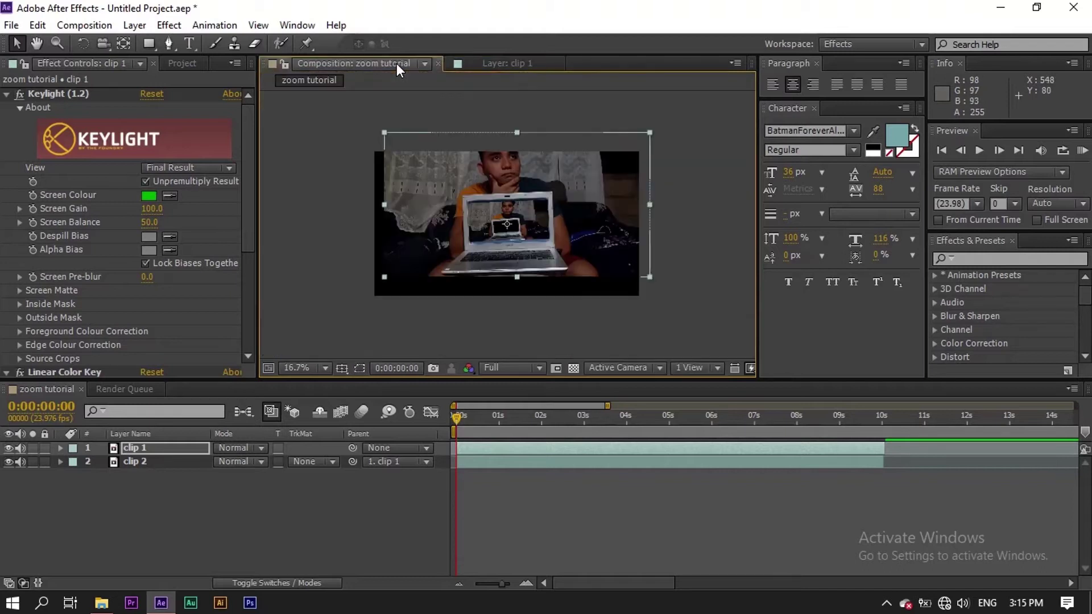
pyautogui.click(493, 64)
pyautogui.scroll(3, 504, 179)
pyautogui.press('h')
pyautogui.moveTo(519, 251); pyautogui.dragTo(563, 139)
pyautogui.press('v')
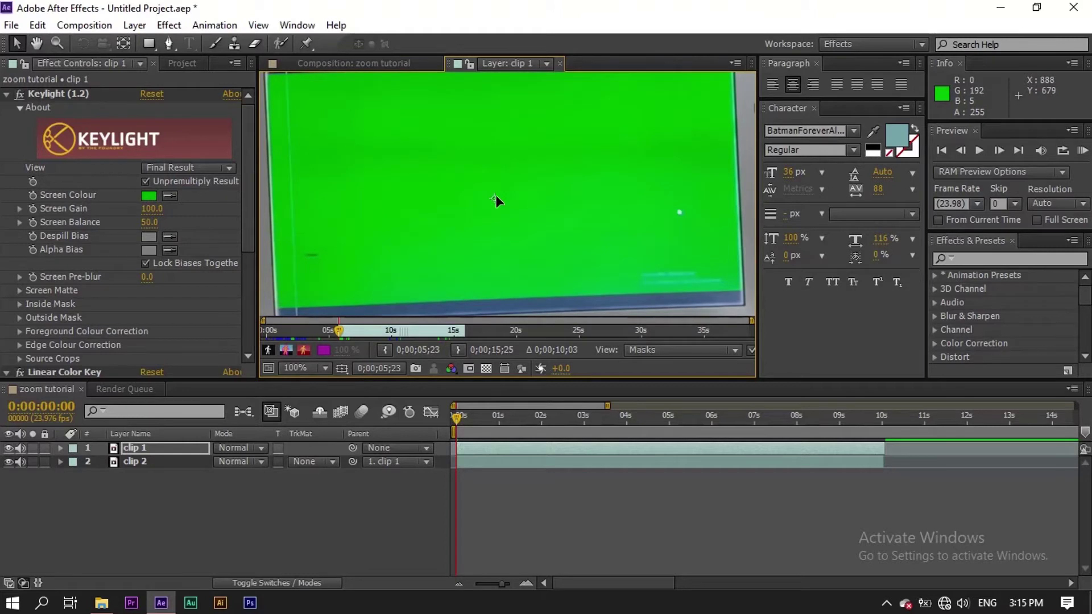
# Step: Recheck the footage and drag clip 1 back into alignment with the composition frame
pyautogui.click(409, 65)
pyautogui.click(494, 64)
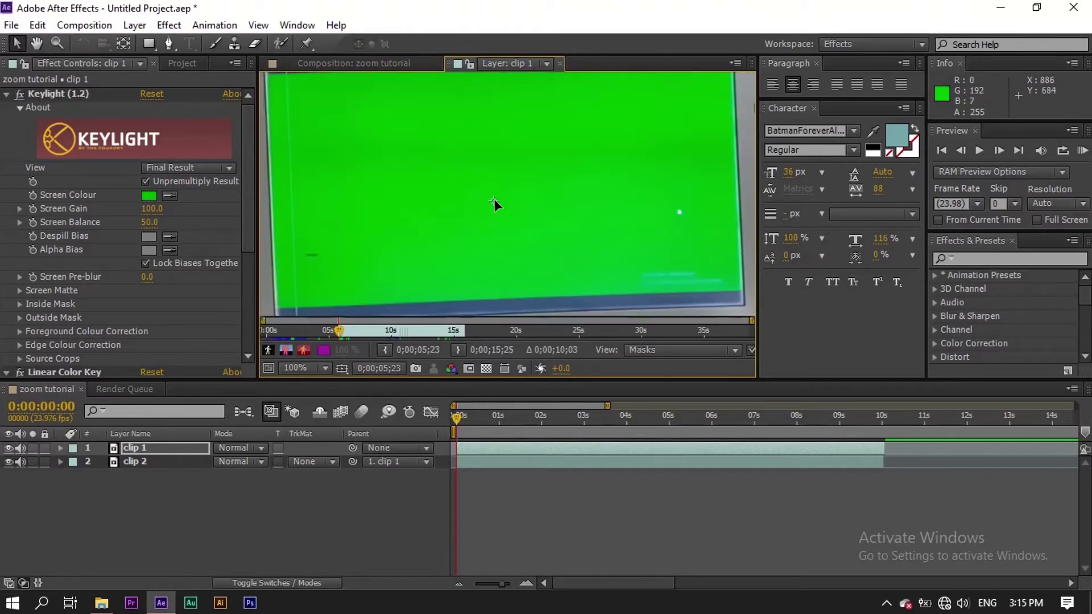
pyautogui.click(407, 66)
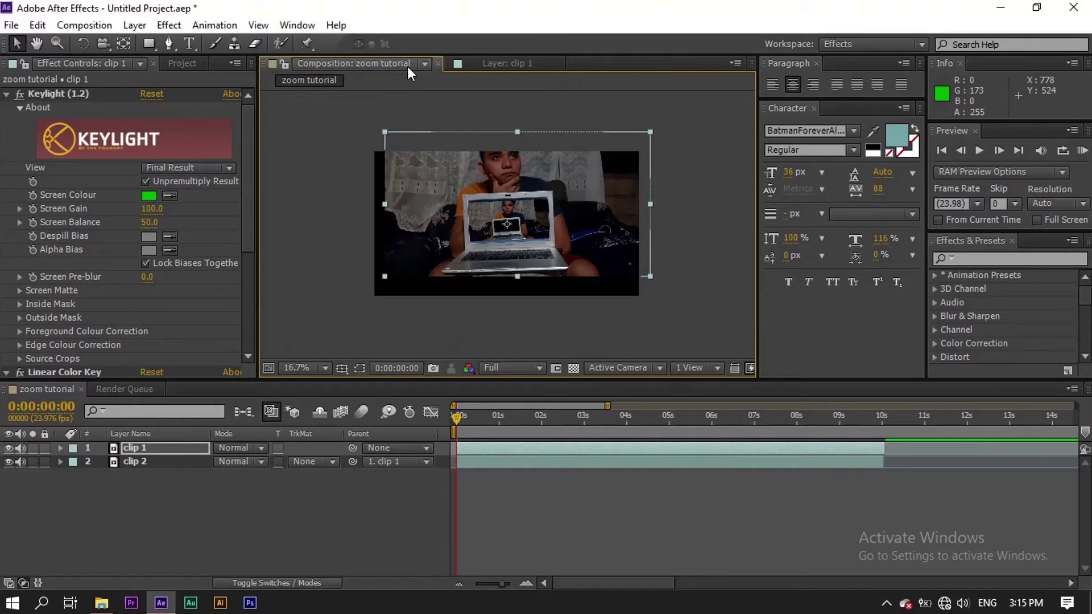
pyautogui.click(494, 62)
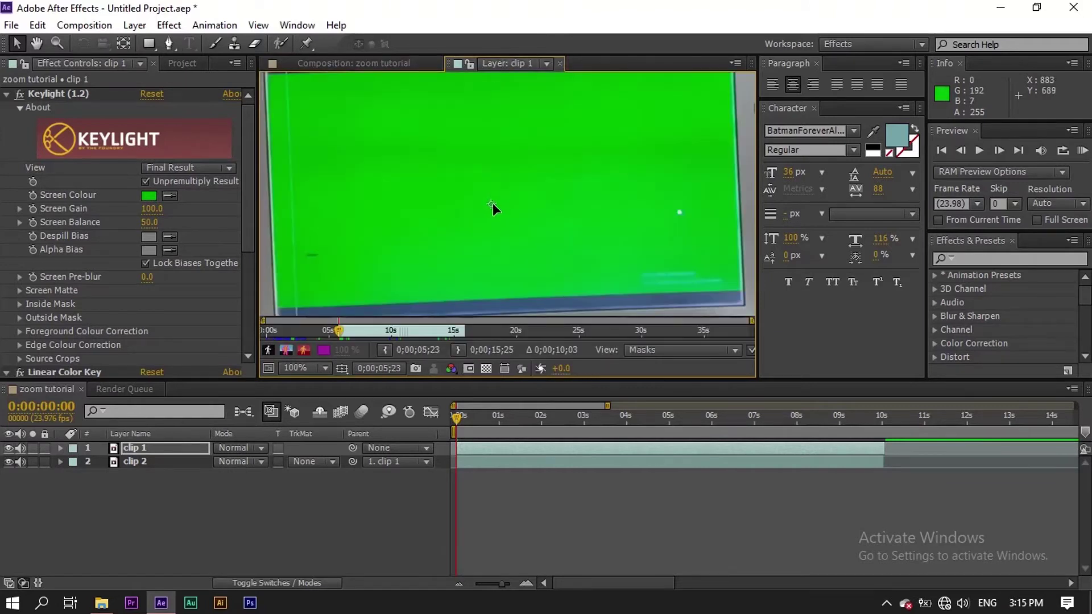
pyautogui.click(403, 63)
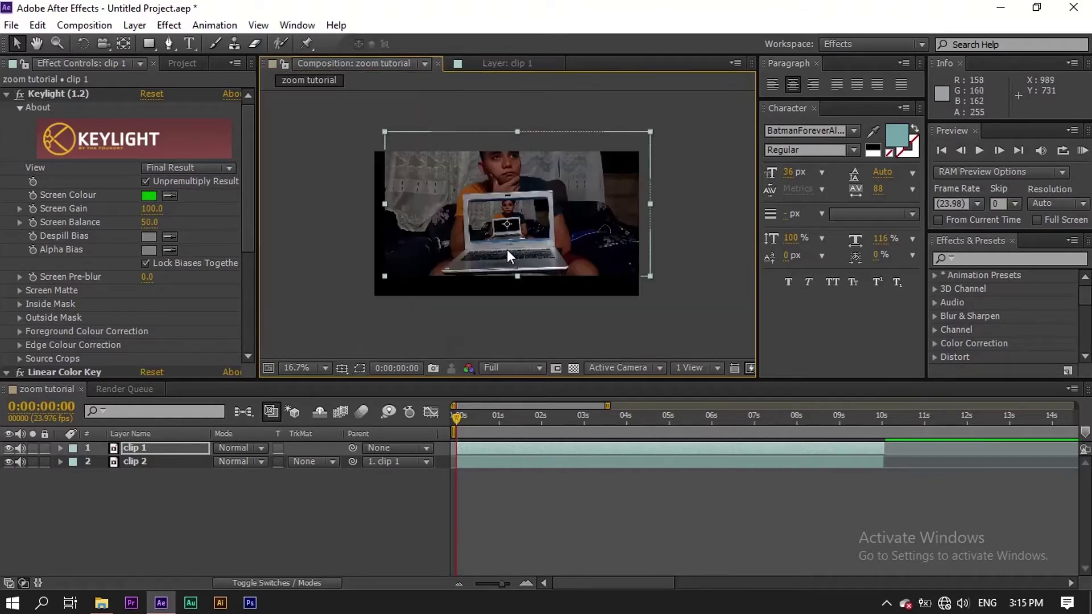
pyautogui.moveTo(506, 248); pyautogui.dragTo(497, 268)
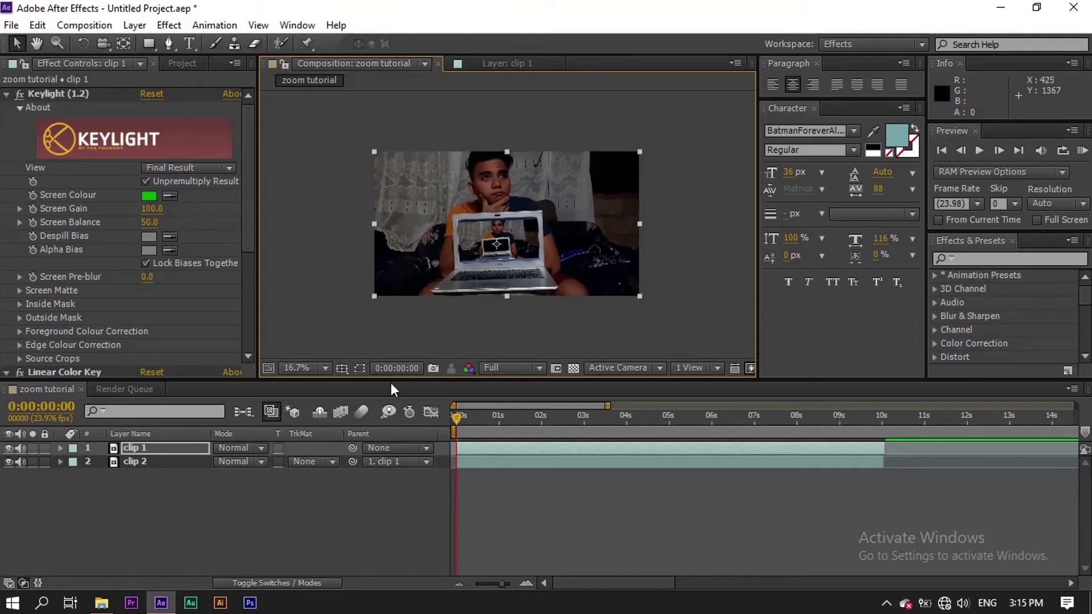
# Step: Parent clip 2 to clip 1, scale clip 1 to 257.6, 249.0% and move it up
pyautogui.click(499, 448)
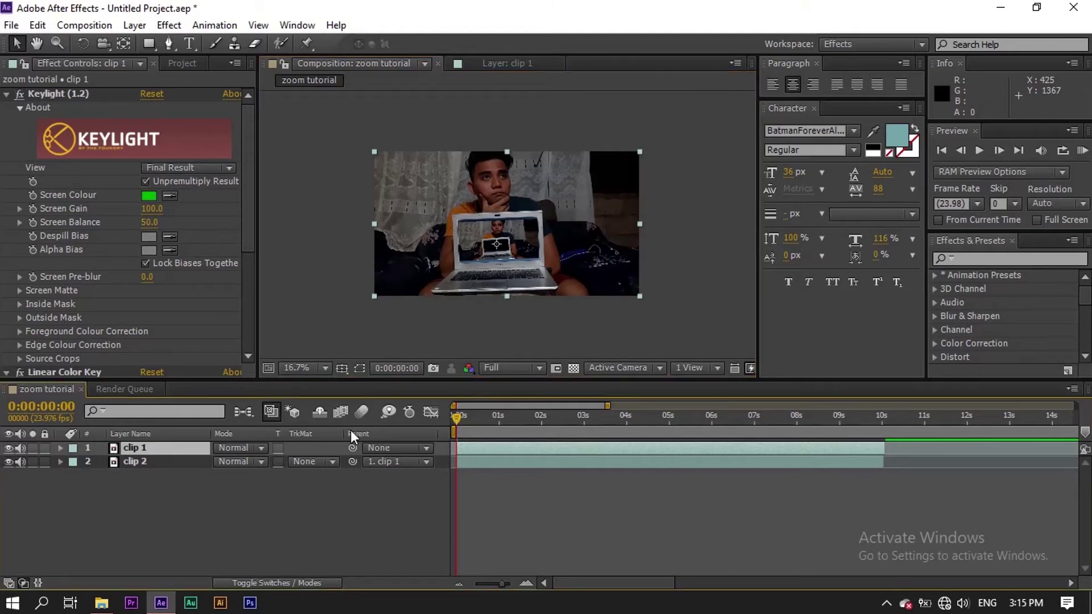
pyautogui.press('s')
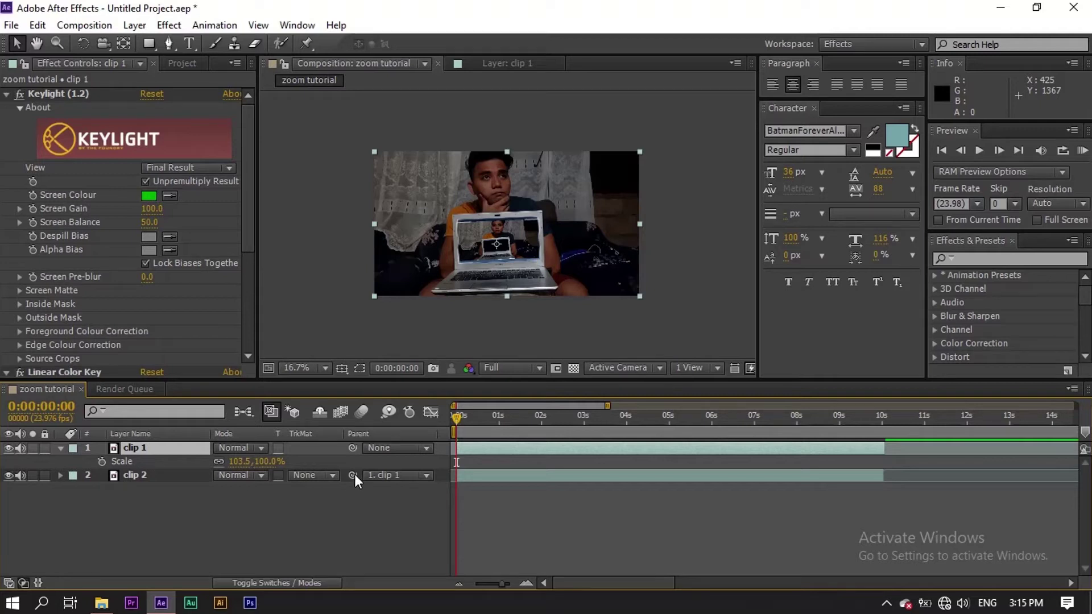
pyautogui.moveTo(354, 474); pyautogui.dragTo(189, 446)
pyautogui.moveTo(258, 461); pyautogui.dragTo(383, 469)
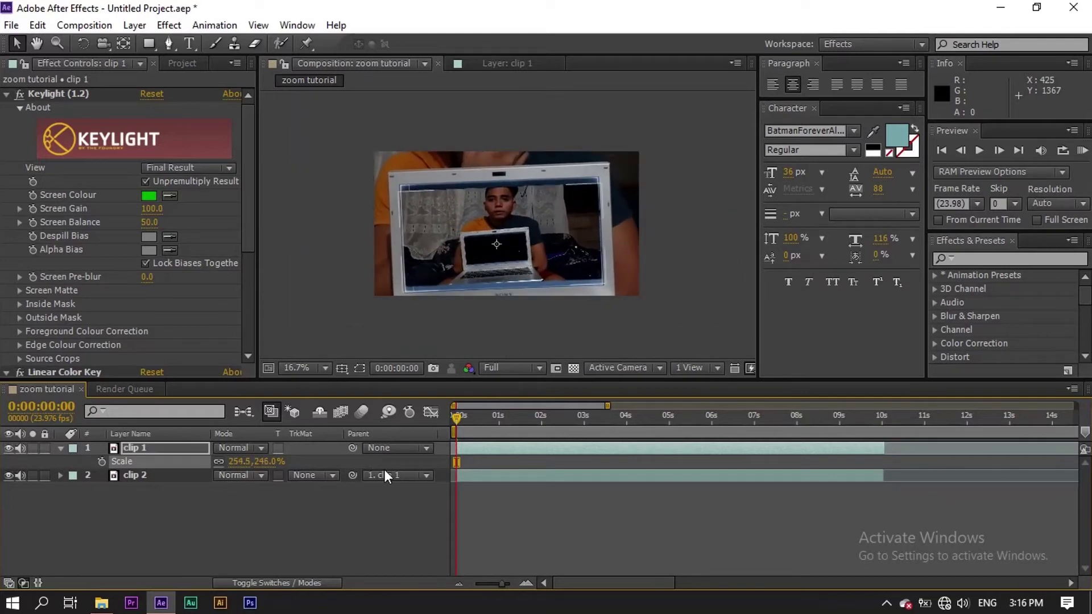
pyautogui.moveTo(264, 465); pyautogui.dragTo(268, 461)
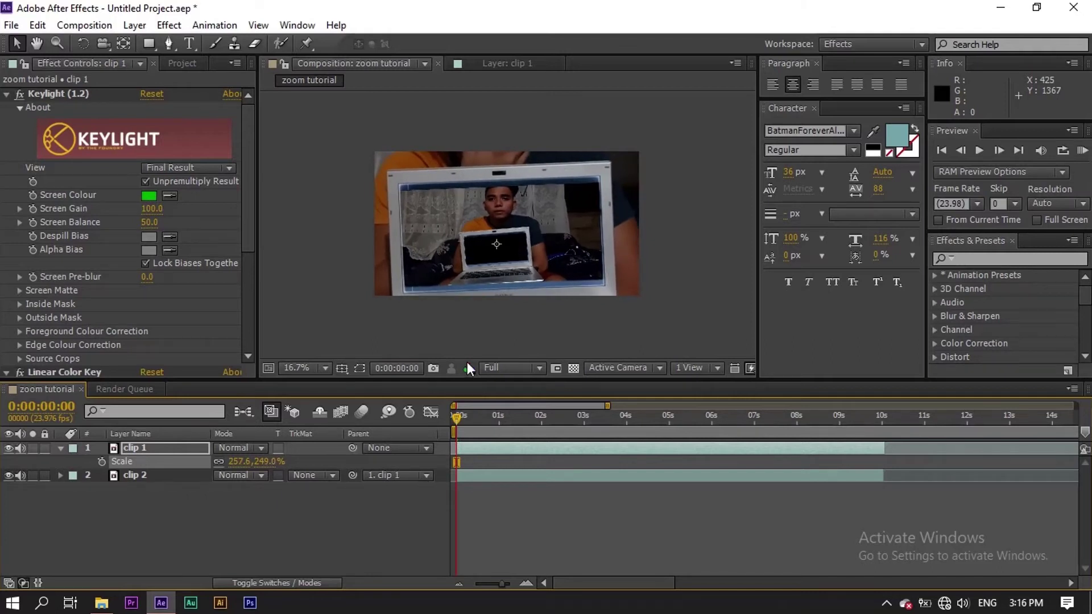
pyautogui.moveTo(513, 264); pyautogui.dragTo(517, 255)
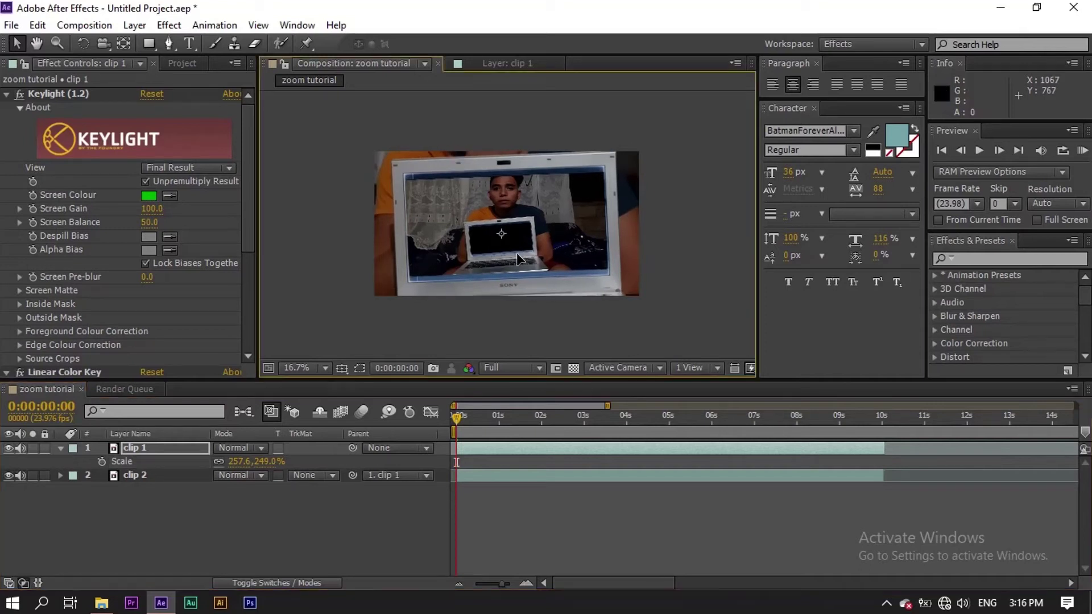
pyautogui.click(60, 448)
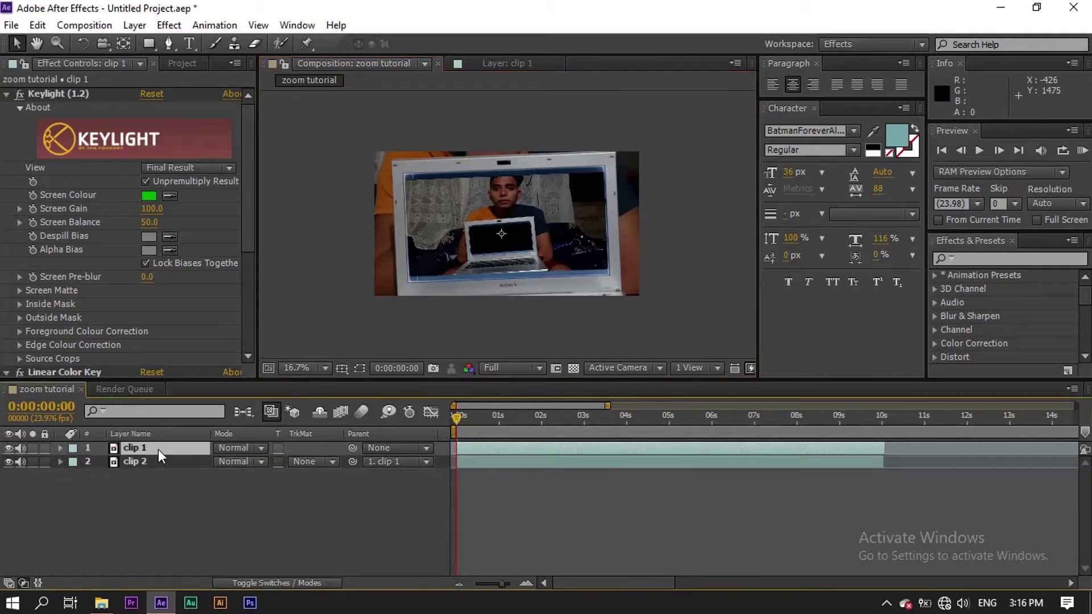
# Step: Duplicate clip 1 and clip 2 and move the copies below the original layers
pyautogui.keyDown('shift'); pyautogui.click(170, 460); pyautogui.keyUp('shift')
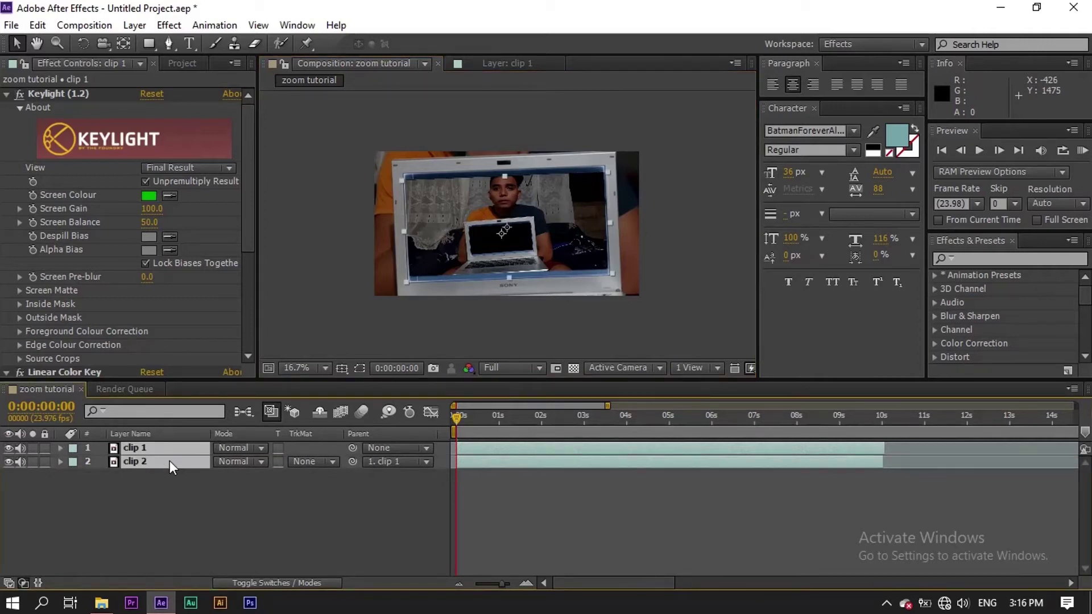
pyautogui.hotkey('ctrl', 'd')
pyautogui.moveTo(170, 448); pyautogui.dragTo(169, 507)
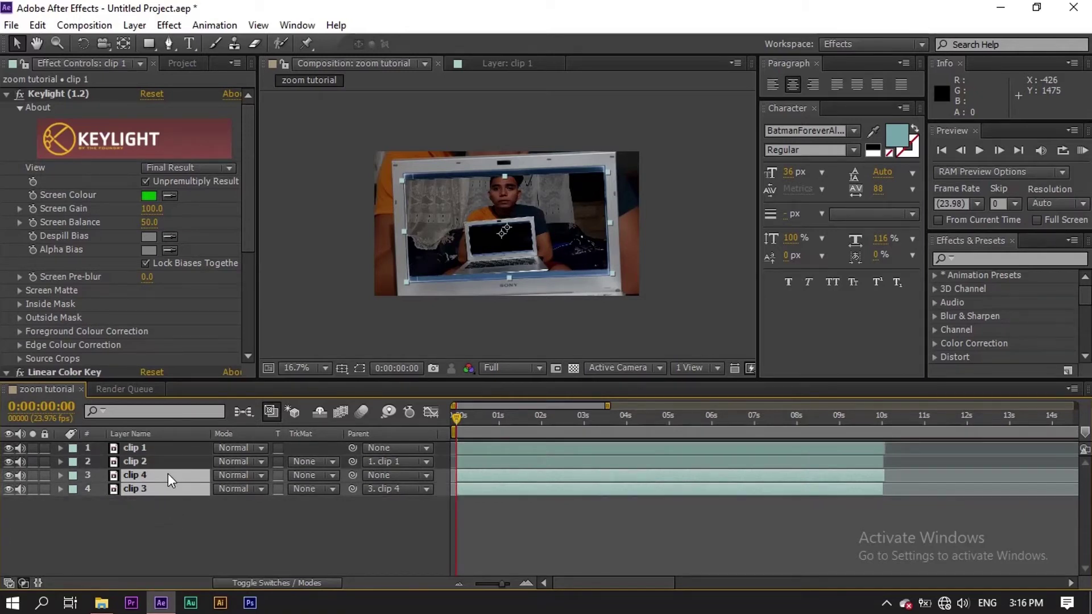
pyautogui.click(185, 520)
# Step: Rename clip 4 to 'duplicate 1' and clip 3 to 'duplicate 2'
pyautogui.click(182, 476)
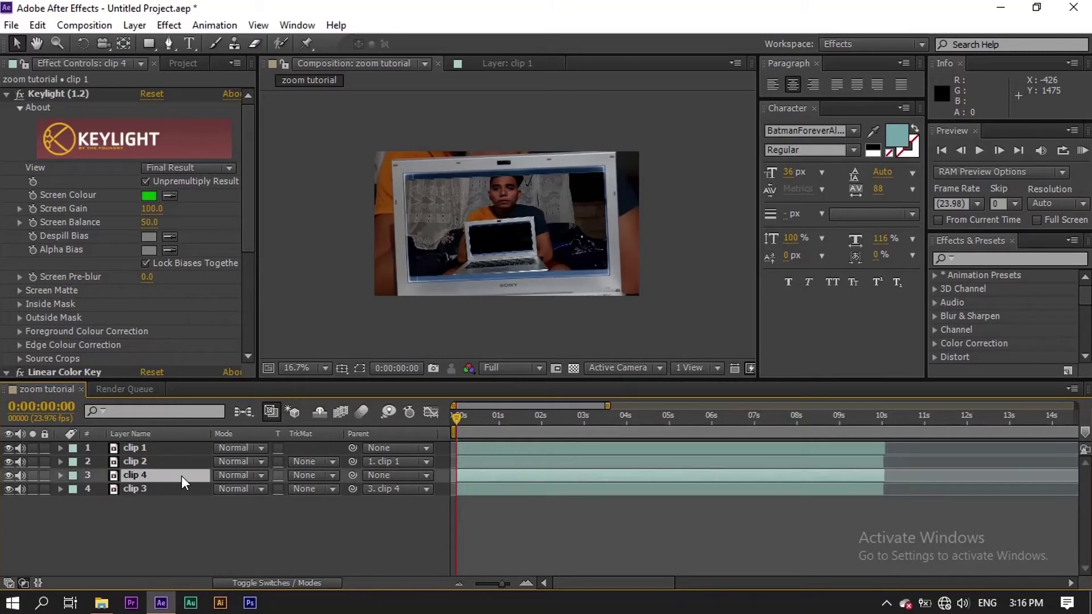
pyautogui.rightClick(182, 476)
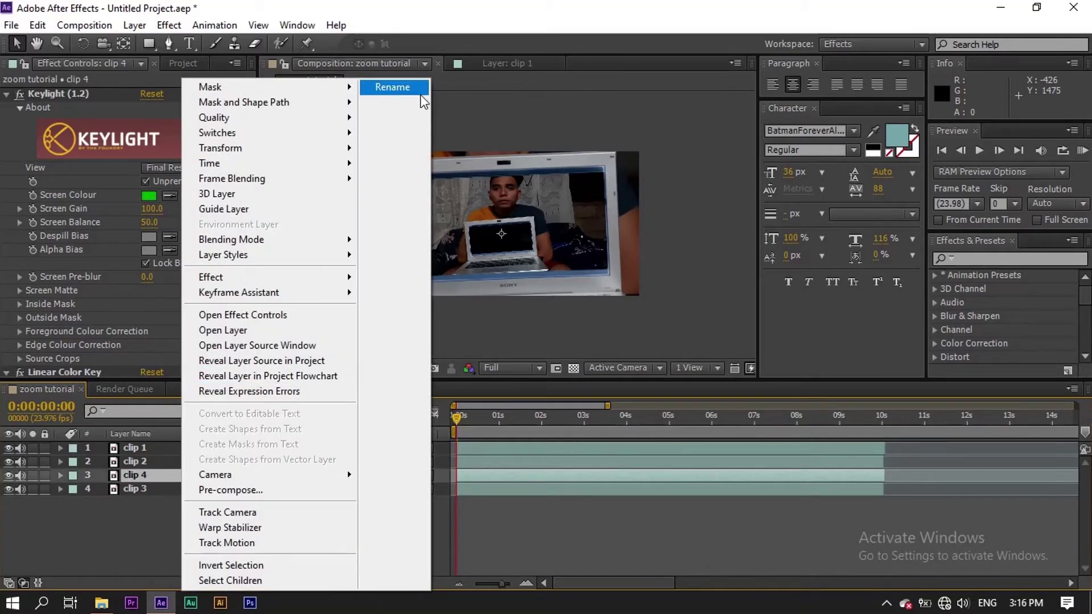
pyautogui.click(420, 96)
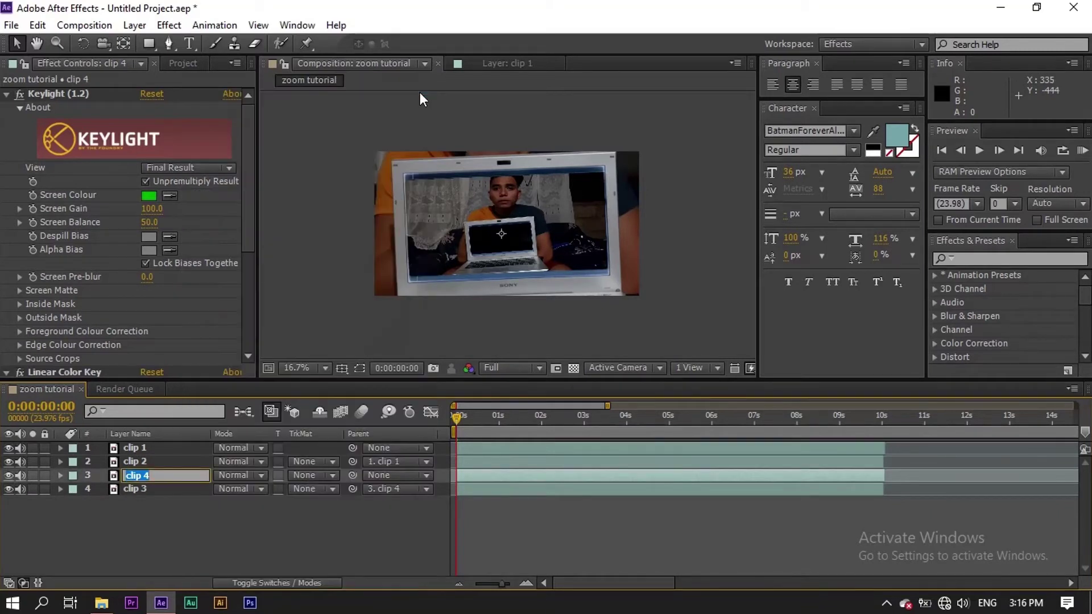
pyautogui.write('duplicate 1')
pyautogui.press('Return')
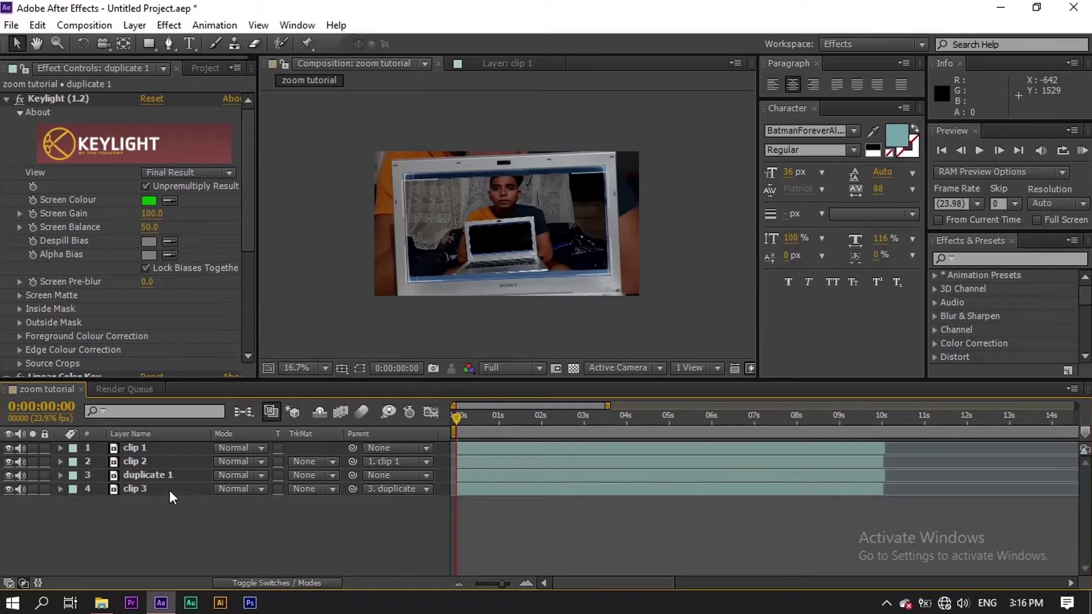
pyautogui.click(169, 490)
pyautogui.rightClick(169, 490)
pyautogui.click(401, 89)
pyautogui.write('duplicate')
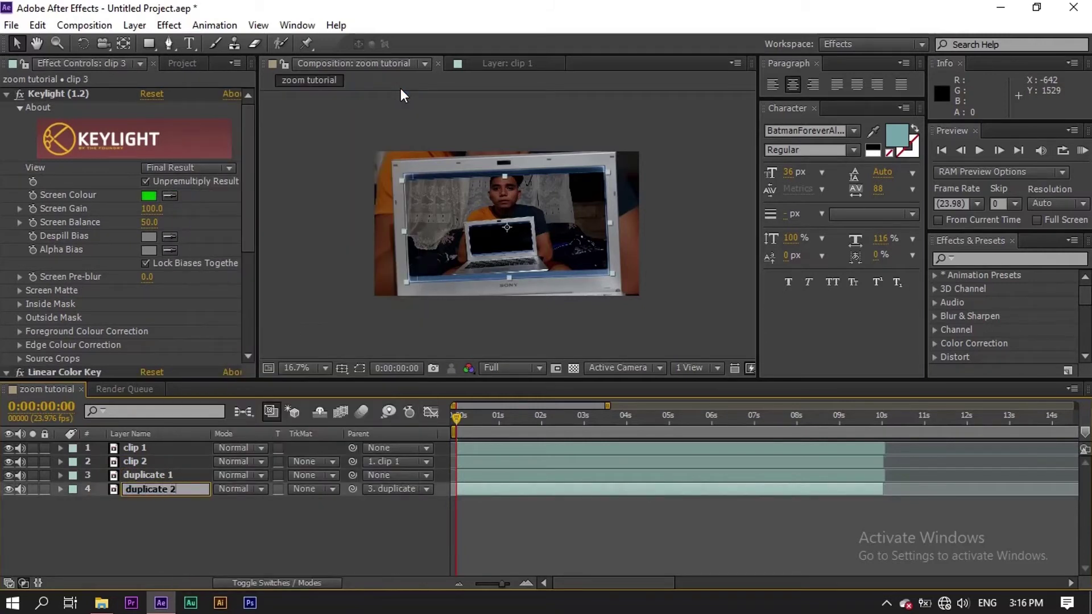
pyautogui.click(237, 525)
# Step: Scale the duplicate 1 layer down to fit the inner laptop's screen
pyautogui.click(193, 475)
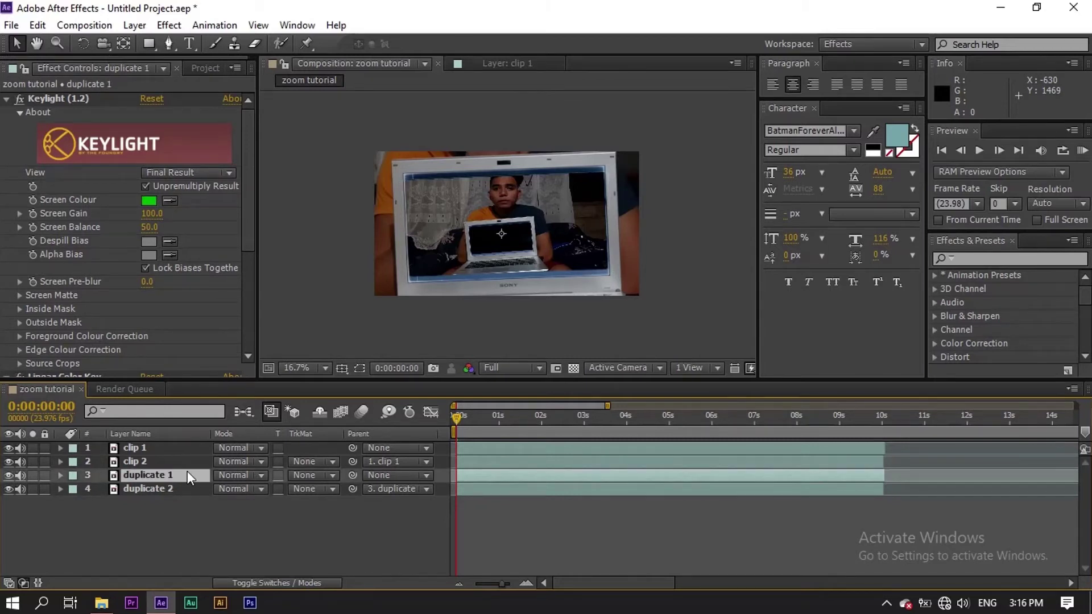
pyautogui.press(',')
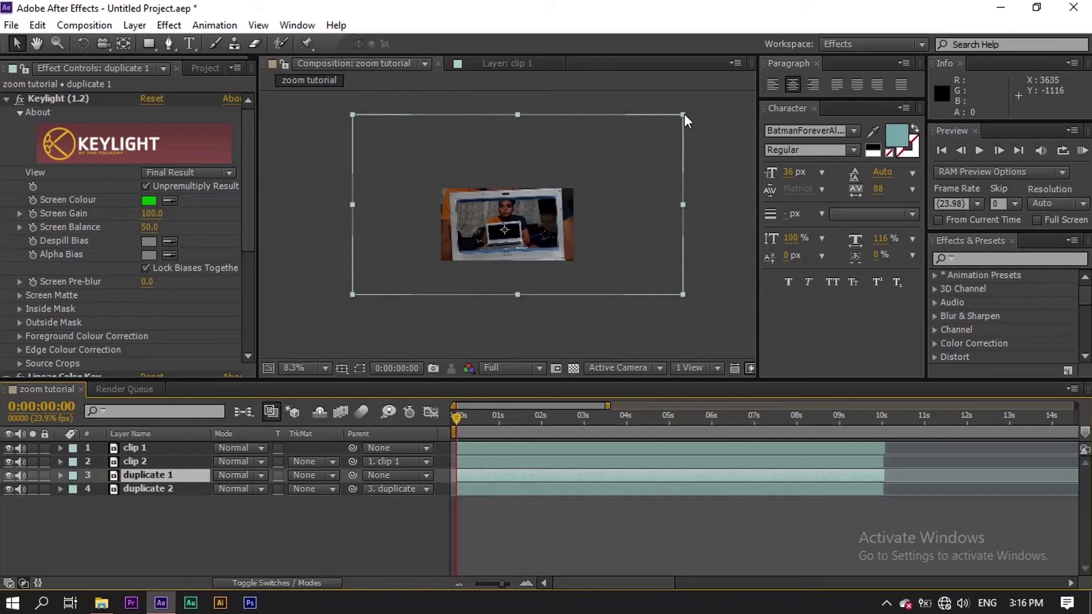
pyautogui.moveTo(684, 114); pyautogui.dragTo(596, 184)
pyautogui.press('.')
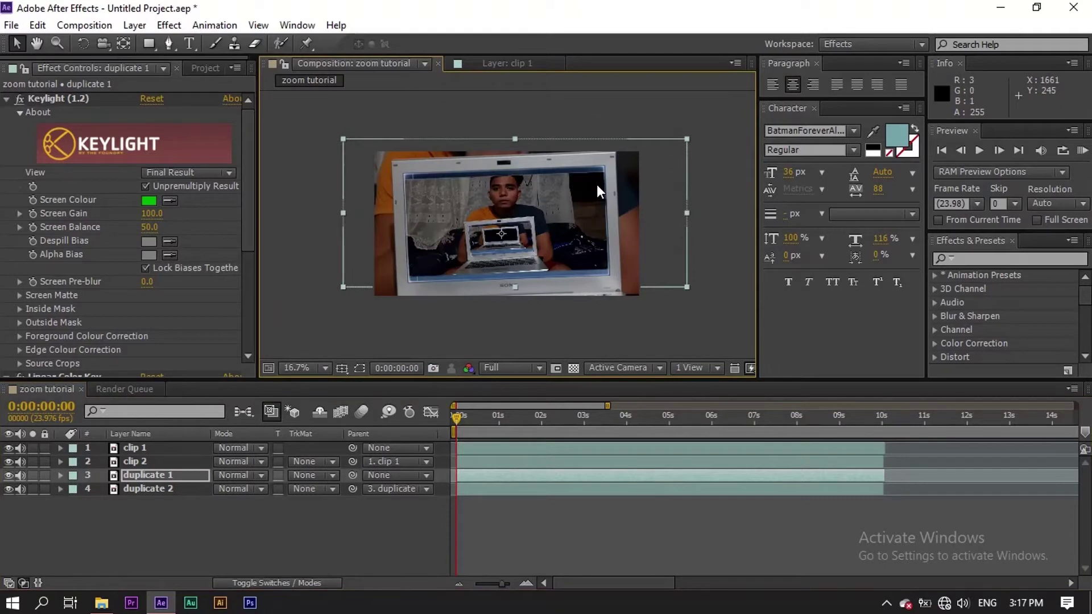
pyautogui.moveTo(685, 138); pyautogui.dragTo(626, 152)
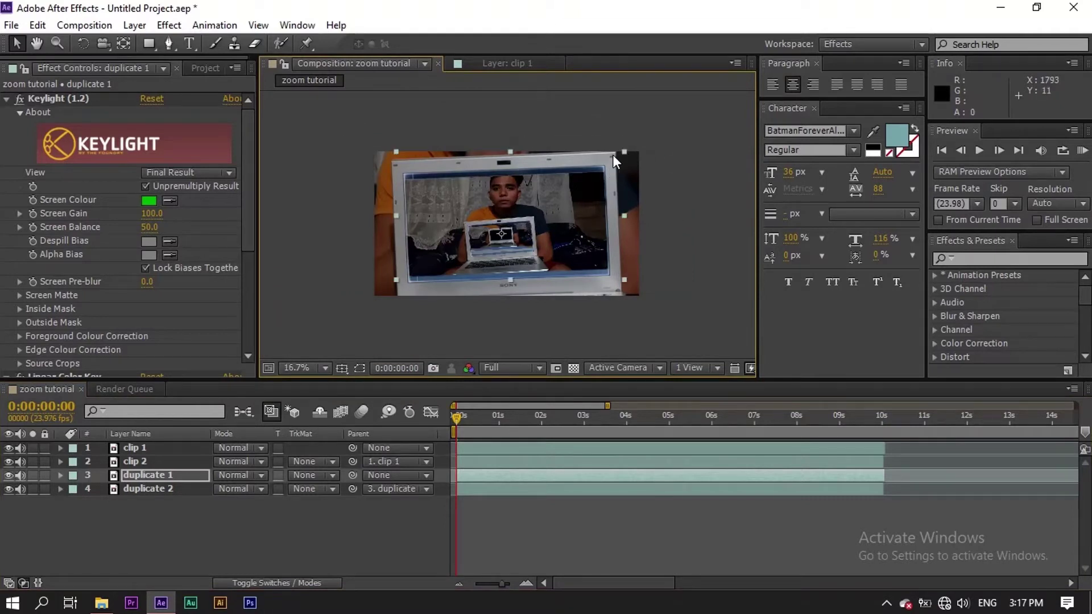
pyautogui.press('.')
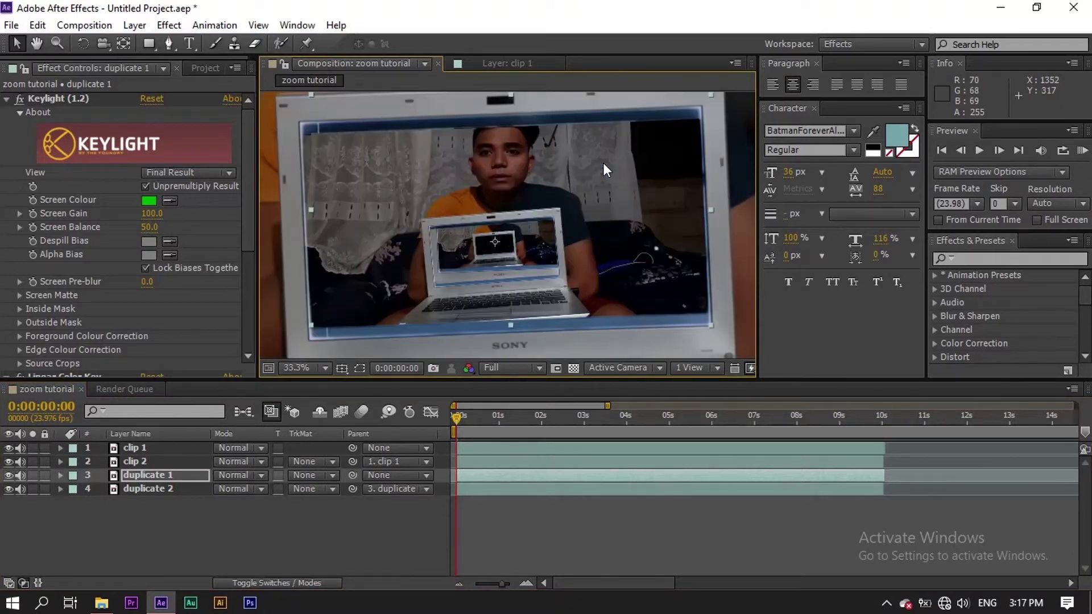
pyautogui.moveTo(712, 95); pyautogui.dragTo(560, 217)
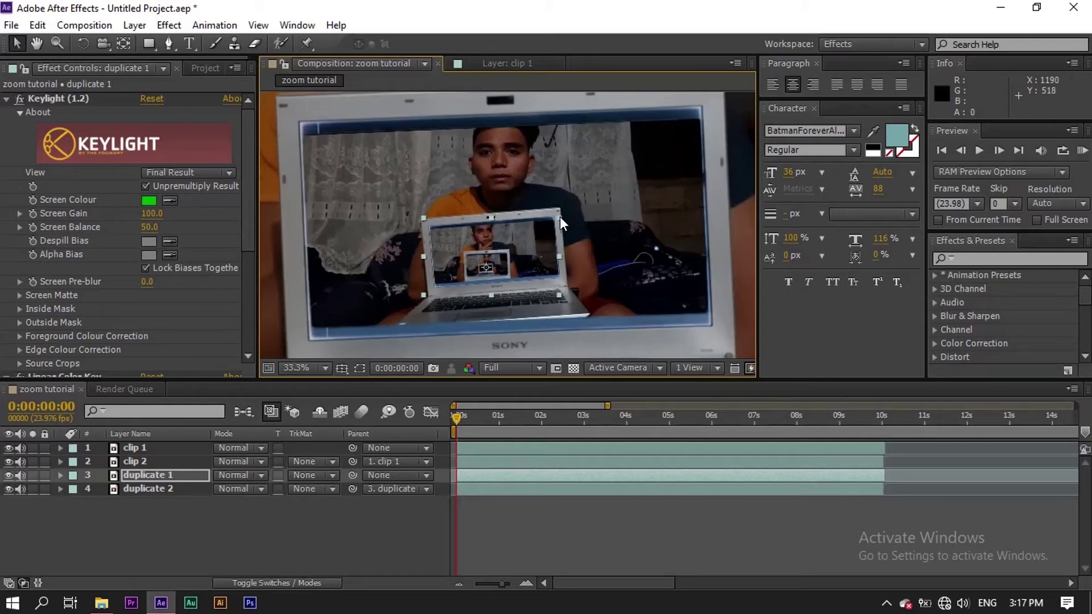
pyautogui.moveTo(558, 294); pyautogui.dragTo(553, 291)
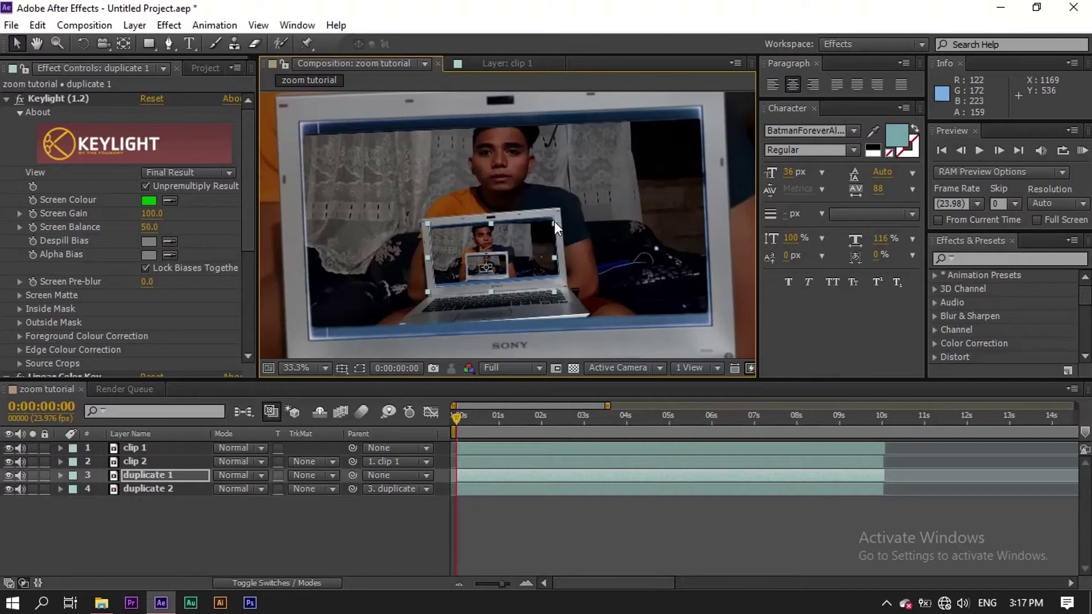
pyautogui.moveTo(554, 220); pyautogui.dragTo(554, 219)
# Step: Tilt duplicate 1 to match the inner screen and fine-tune its size and edges
pyautogui.click(83, 43)
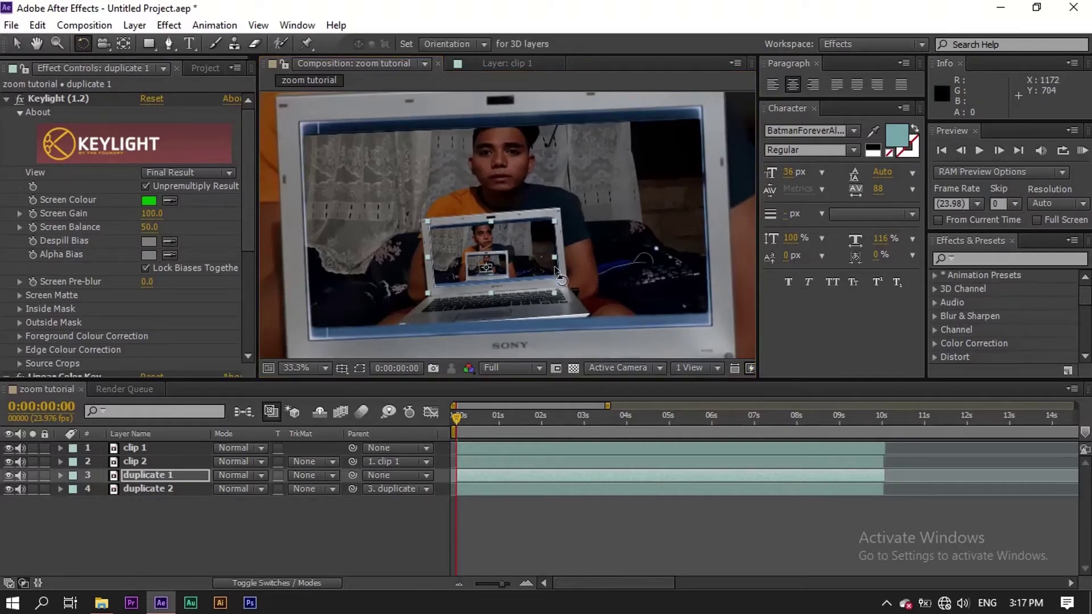
pyautogui.moveTo(554, 295); pyautogui.dragTo(552, 287)
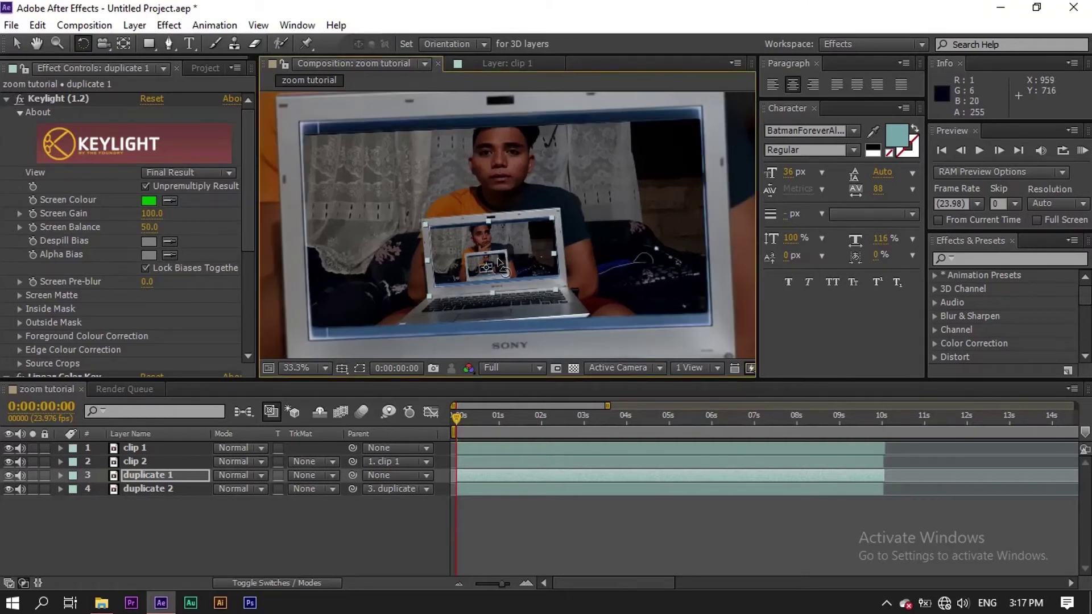
pyautogui.press('v')
pyautogui.moveTo(557, 291); pyautogui.dragTo(553, 289)
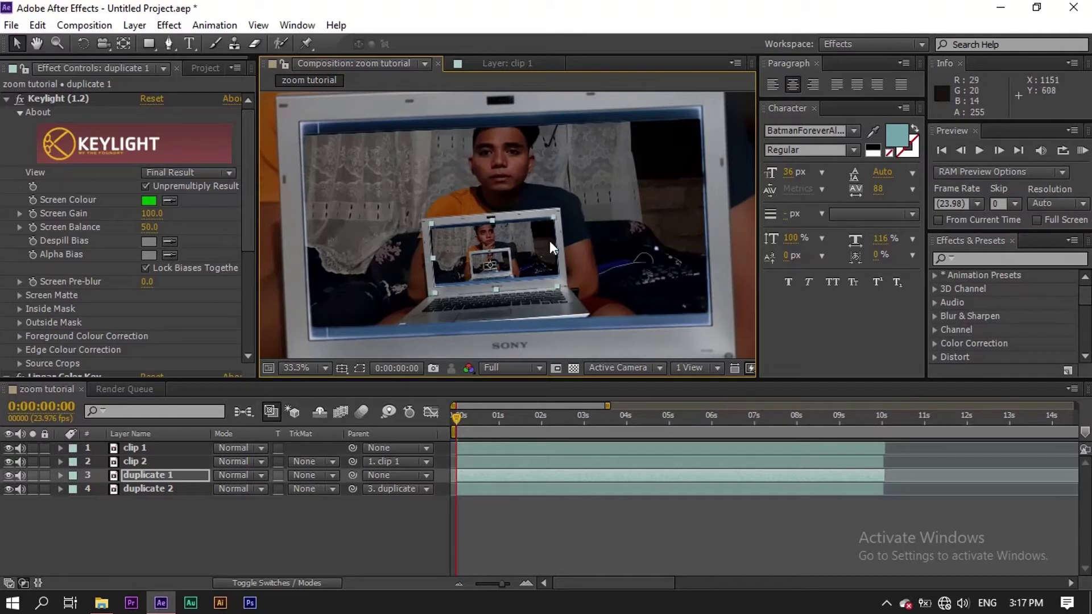
pyautogui.moveTo(557, 285); pyautogui.dragTo(557, 286)
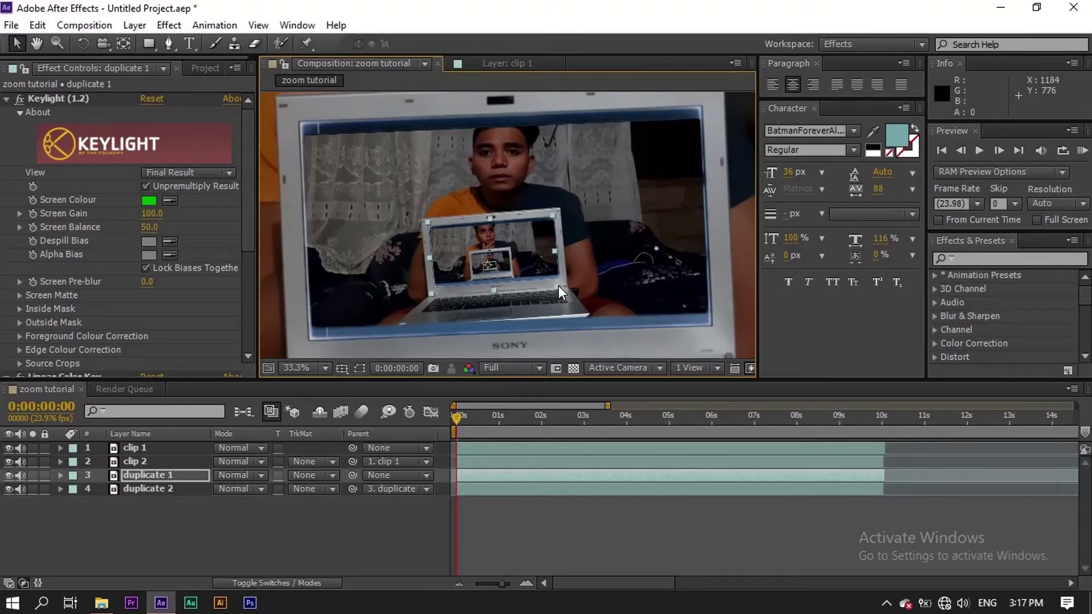
pyautogui.moveTo(494, 291); pyautogui.dragTo(493, 287)
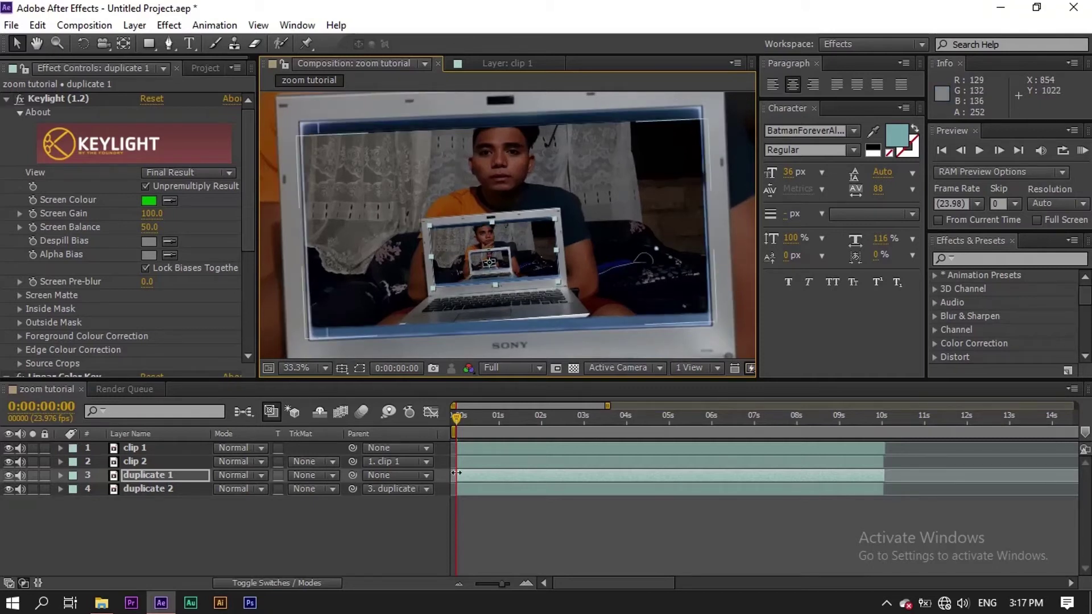
pyautogui.click(422, 514)
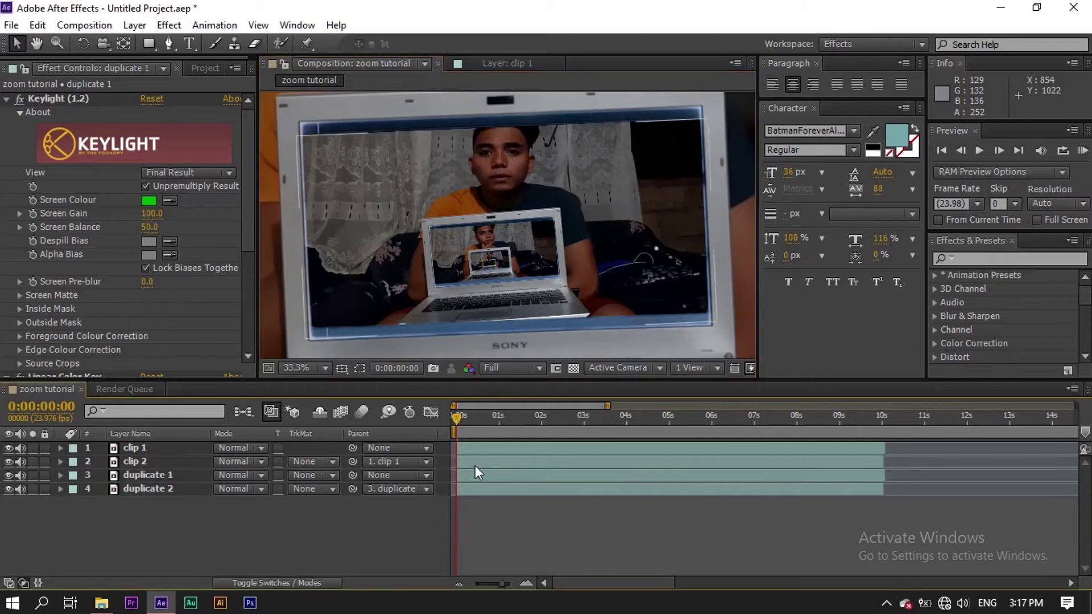
pyautogui.click(483, 447)
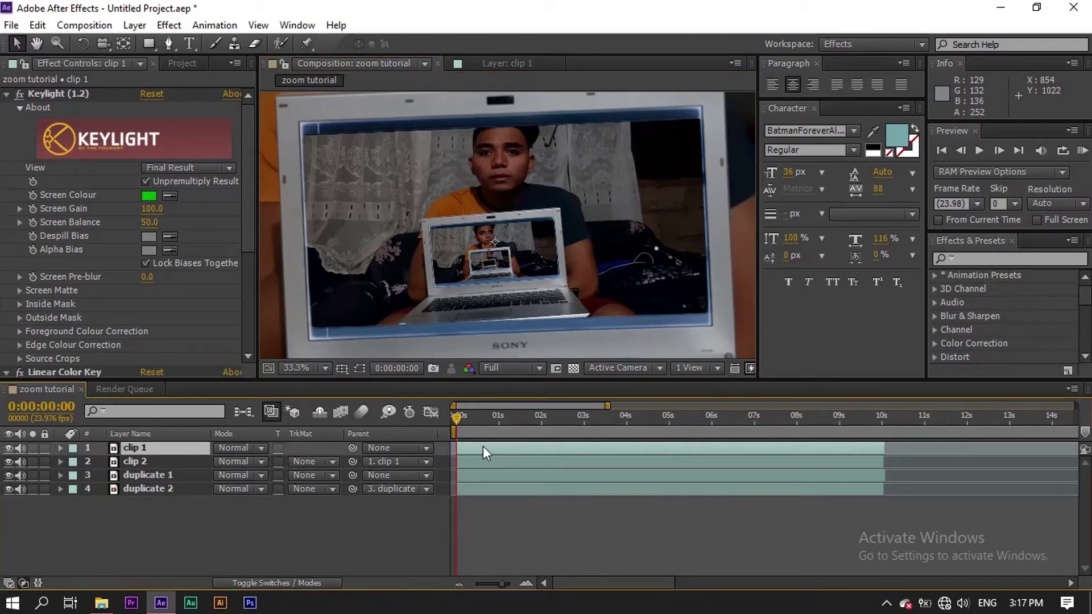
# Step: Parent duplicate 1 to clip 2, then show clip 1's Scale property
pyautogui.click(351, 508)
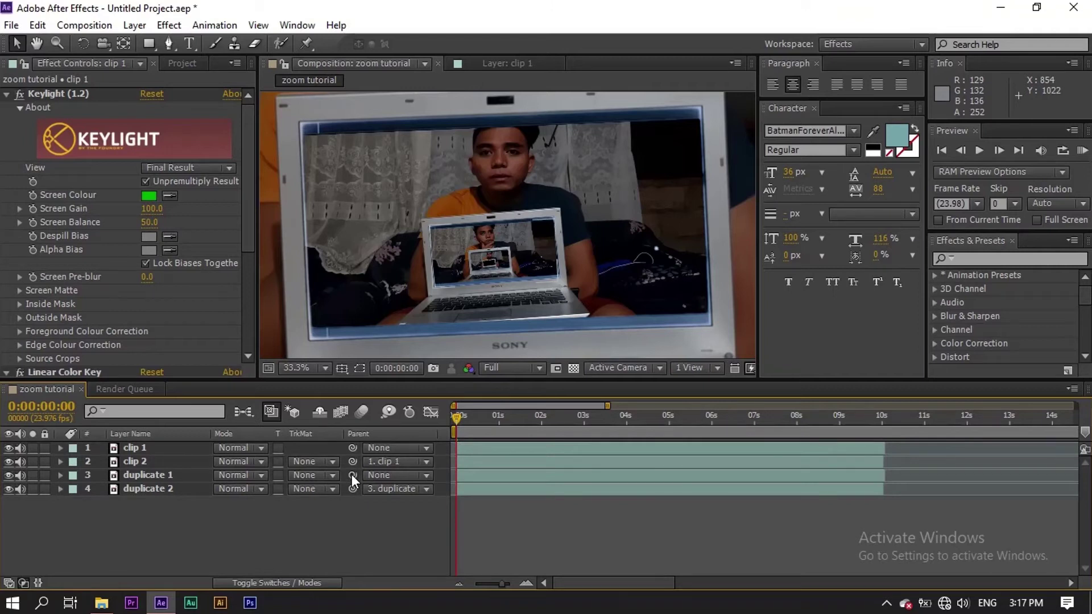
pyautogui.moveTo(351, 475); pyautogui.dragTo(179, 465)
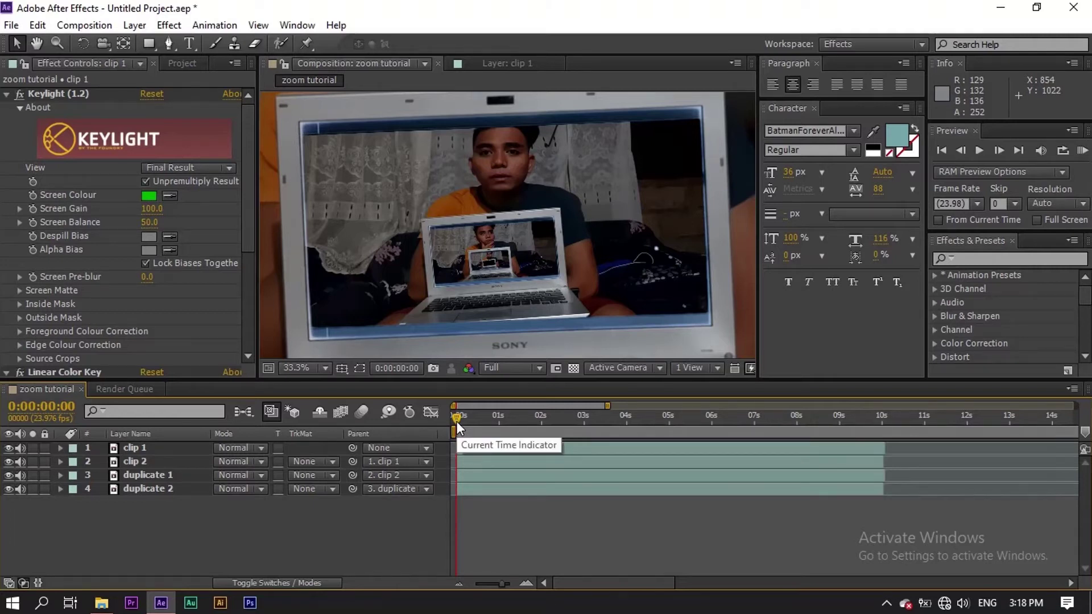
pyautogui.click(171, 448)
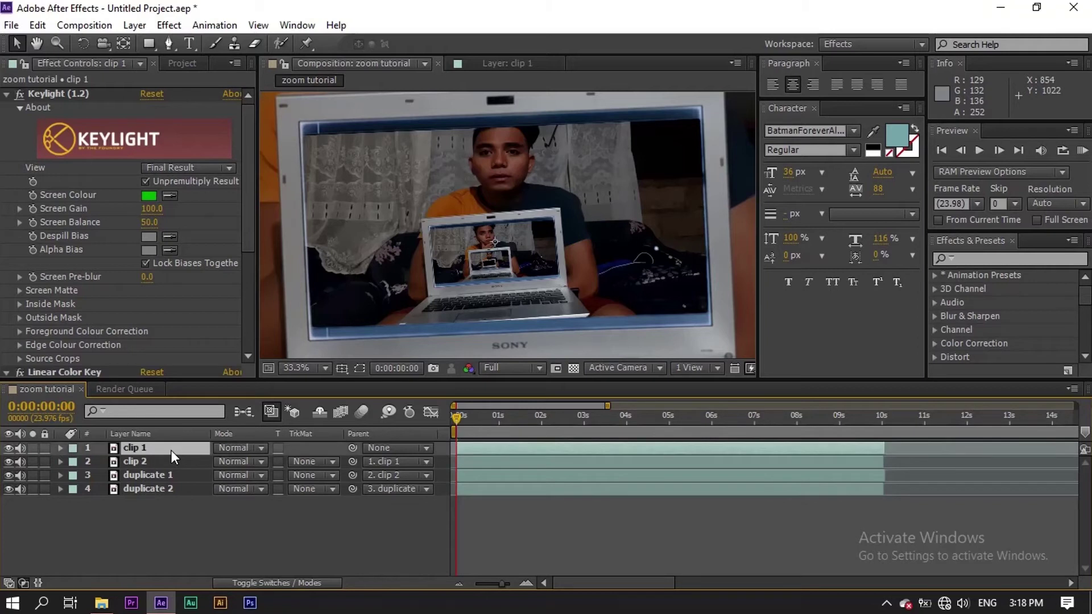
pyautogui.press('s')
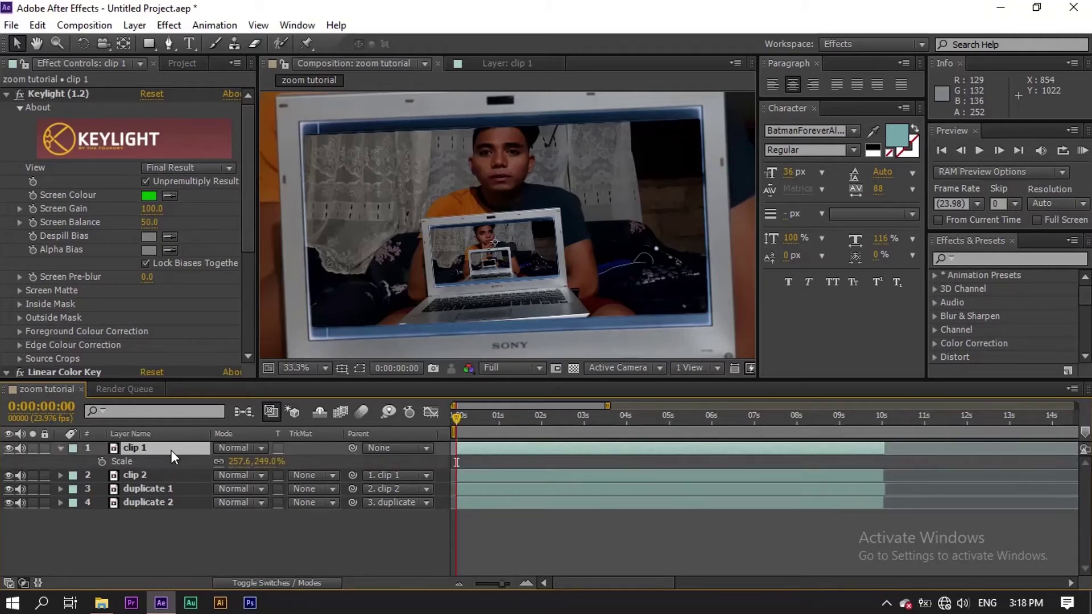
# Step: Scrub clip 1's Scale up to 687.1, 664.0%
pyautogui.moveTo(263, 467); pyautogui.dragTo(348, 458)
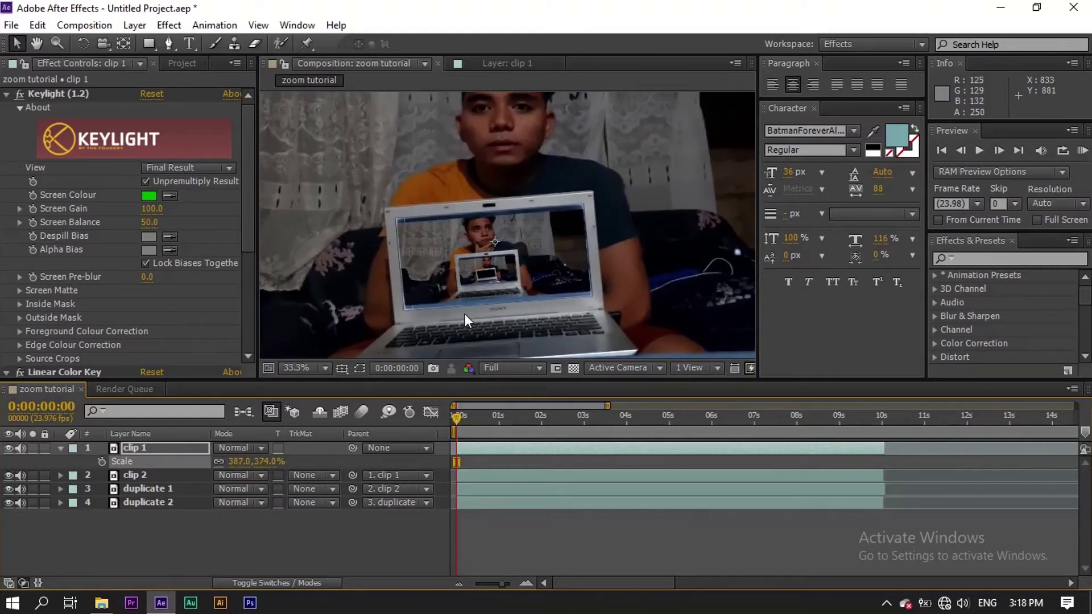
pyautogui.moveTo(263, 468); pyautogui.dragTo(397, 460)
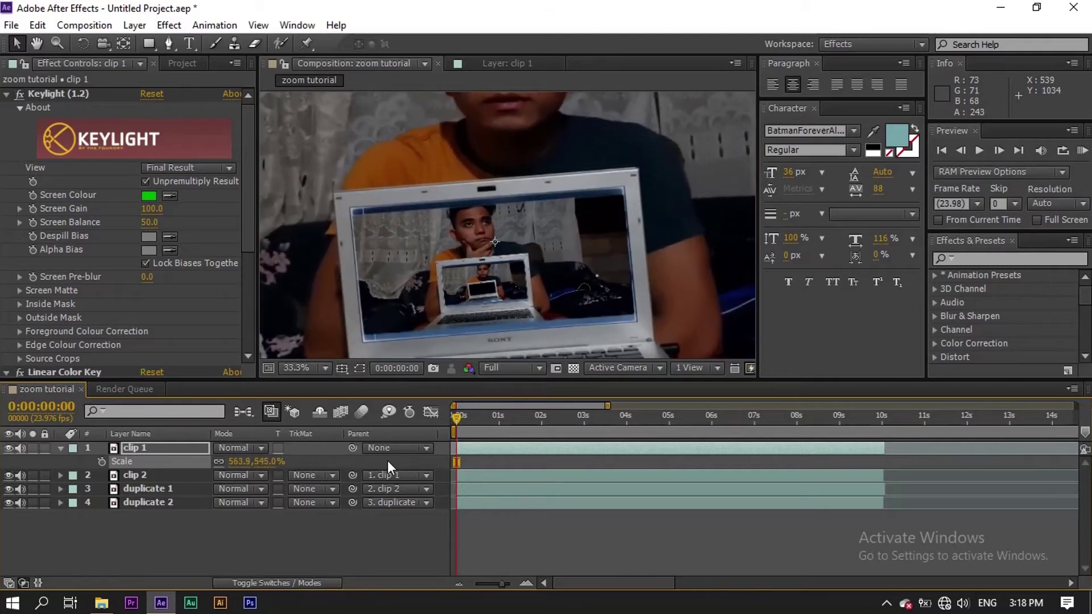
pyautogui.moveTo(256, 461); pyautogui.dragTo(364, 469)
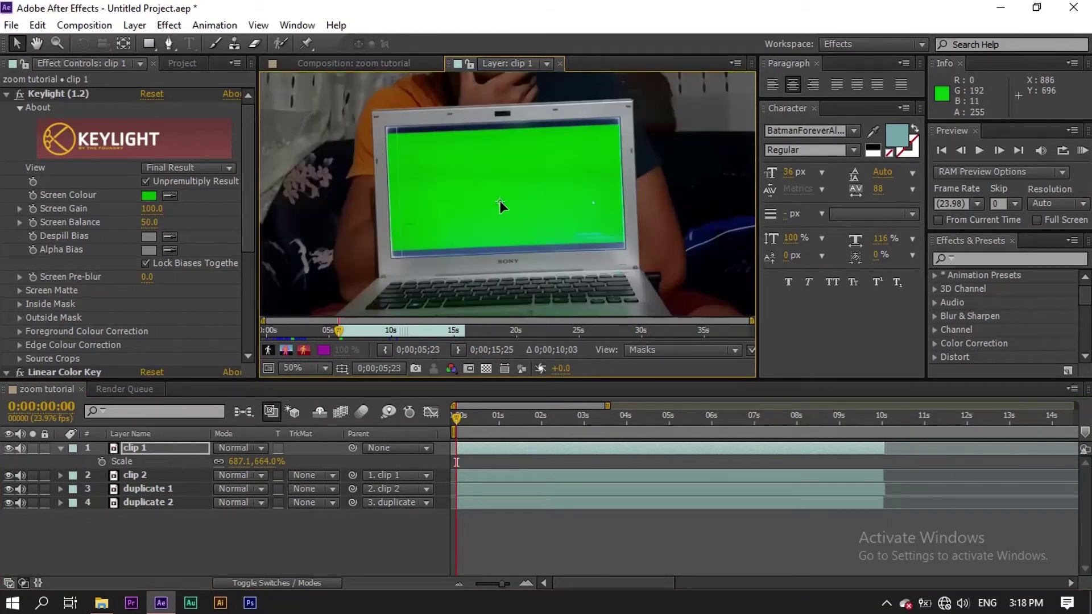
# Step: Compare clip 1's layer view against the composition, then collapse clip 1's Scale property
pyautogui.click(402, 64)
pyautogui.click(493, 63)
pyautogui.click(404, 64)
pyautogui.click(500, 64)
pyautogui.click(407, 64)
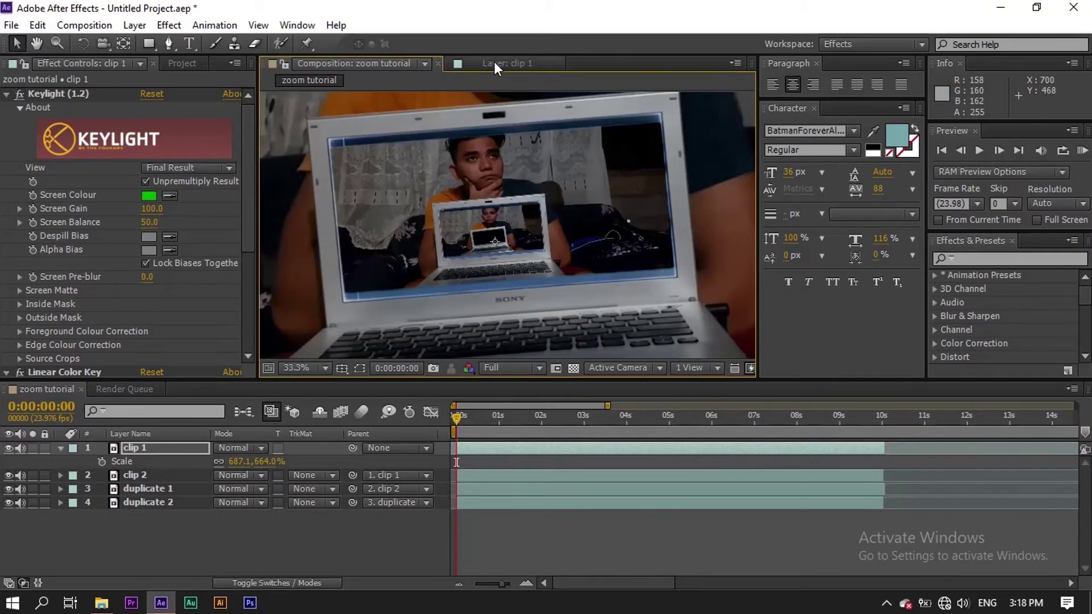
pyautogui.click(493, 63)
pyautogui.click(391, 61)
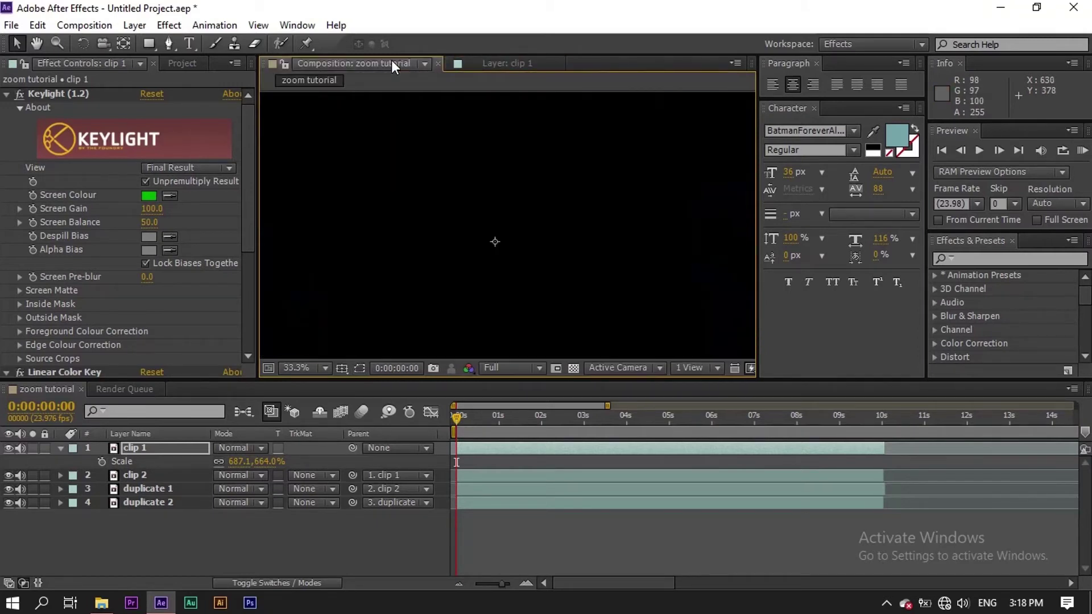
pyautogui.click(495, 65)
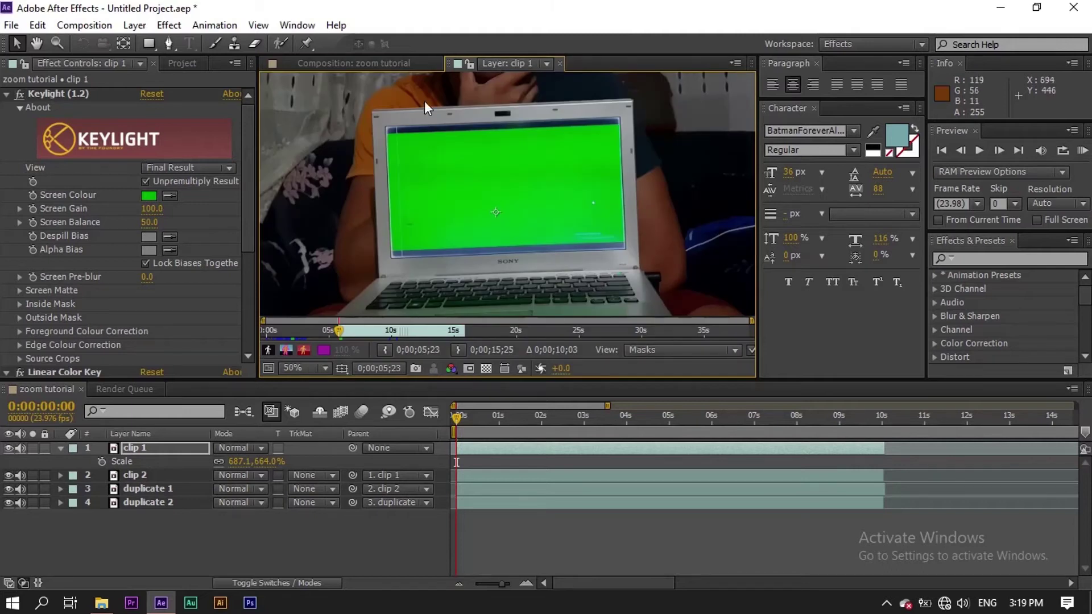
pyautogui.click(418, 64)
pyautogui.click(482, 64)
pyautogui.click(406, 64)
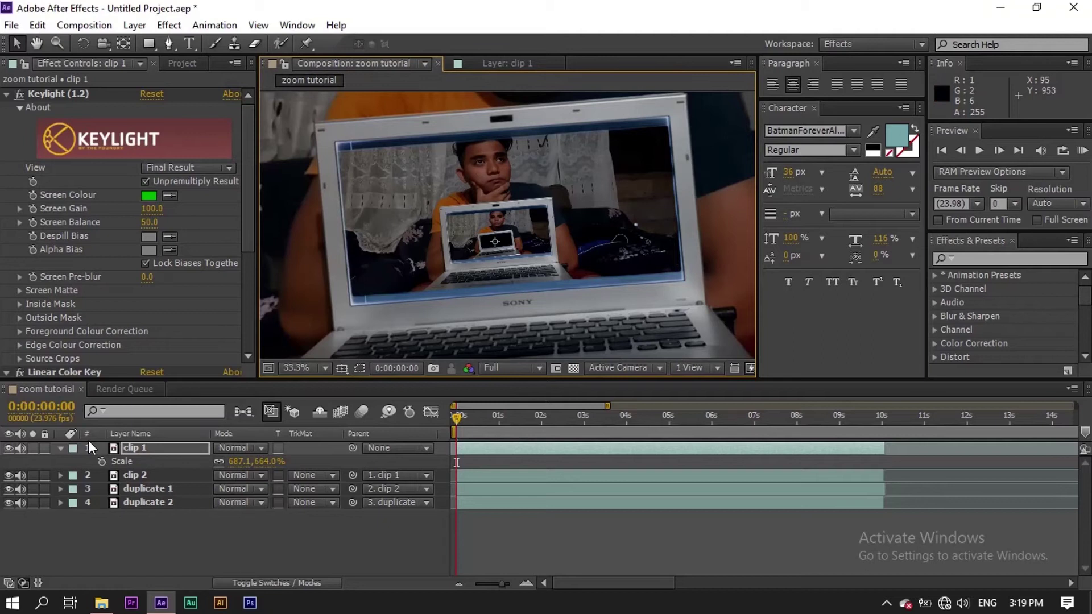
pyautogui.click(60, 448)
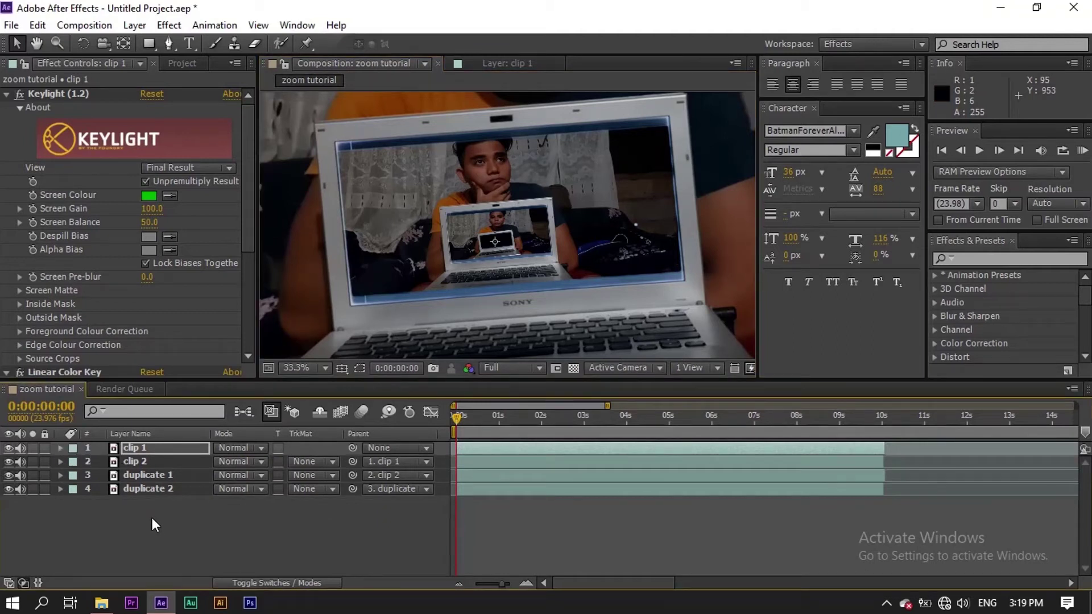
# Step: Import 20200705_004420 from RAW VIDEOS and add it to the zoom tutorial composition as layer 5
pyautogui.moveTo(102, 605)
pyautogui.click(100, 531)
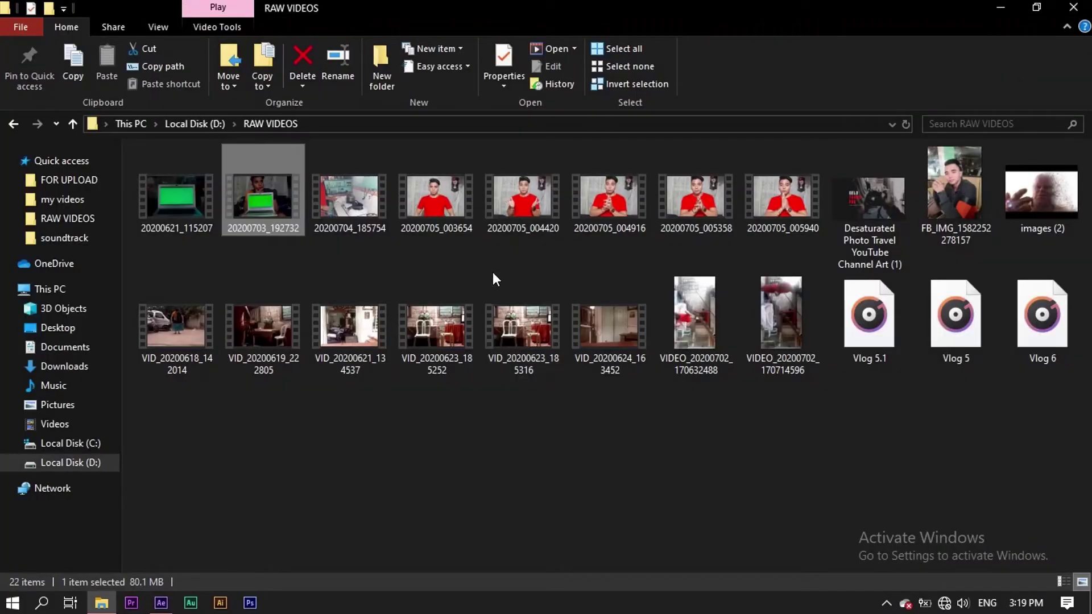
pyautogui.click(535, 210)
pyautogui.moveTo(535, 209); pyautogui.dragTo(64, 199)
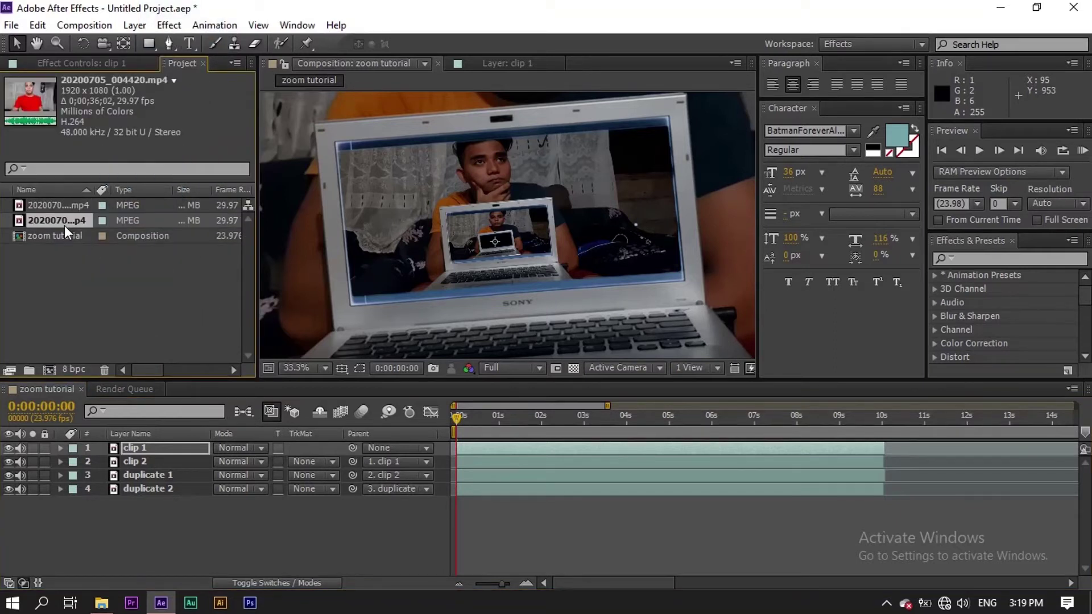
pyautogui.moveTo(63, 223); pyautogui.dragTo(170, 530)
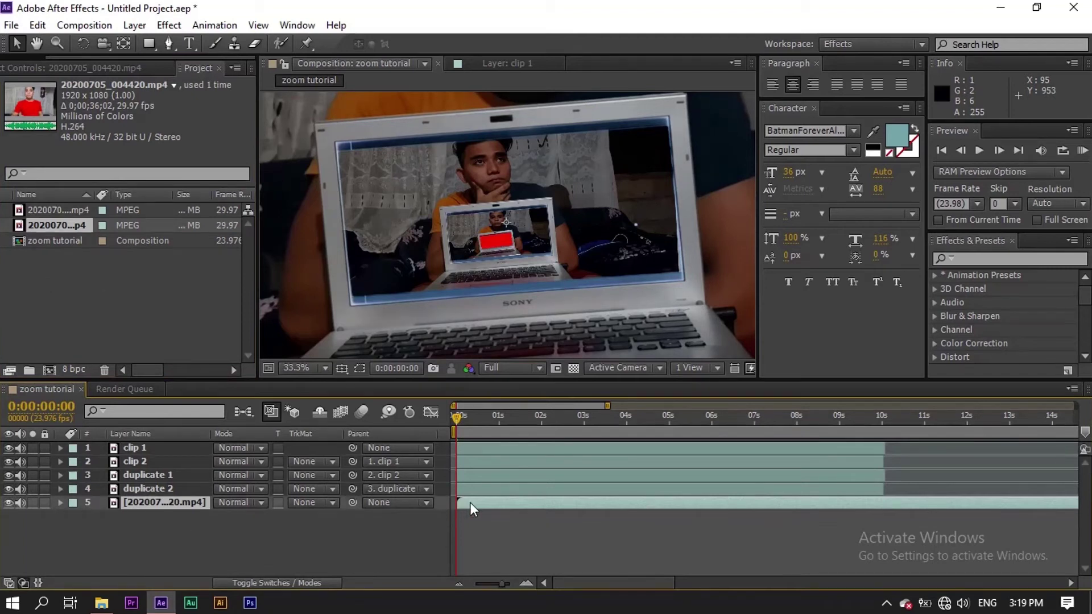
# Step: Shrink the 20200705_004420 layer and position it over the innermost laptop screen
pyautogui.press(',')
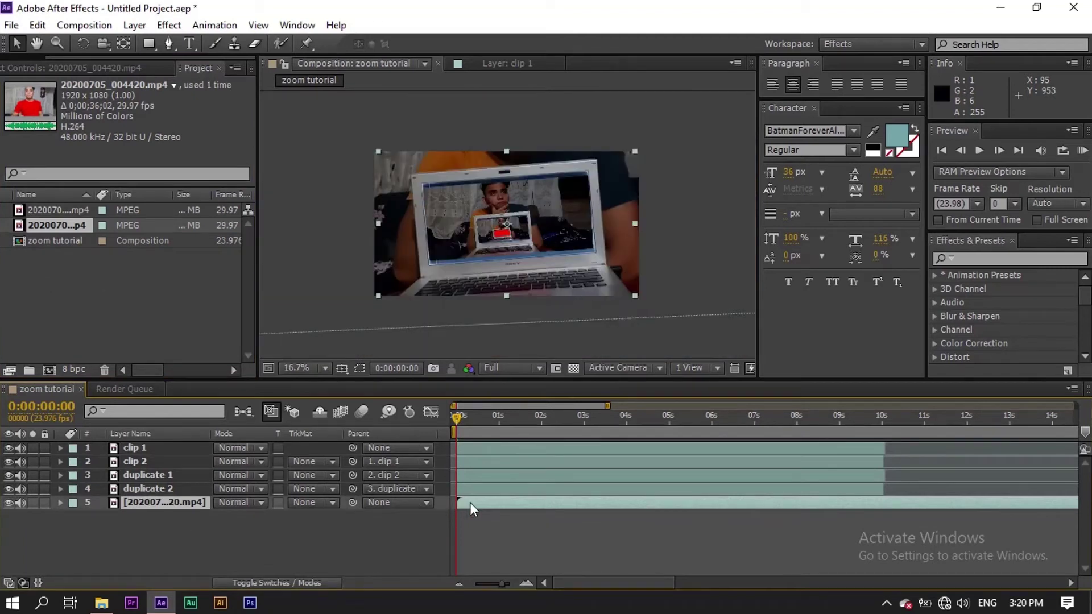
pyautogui.press(',')
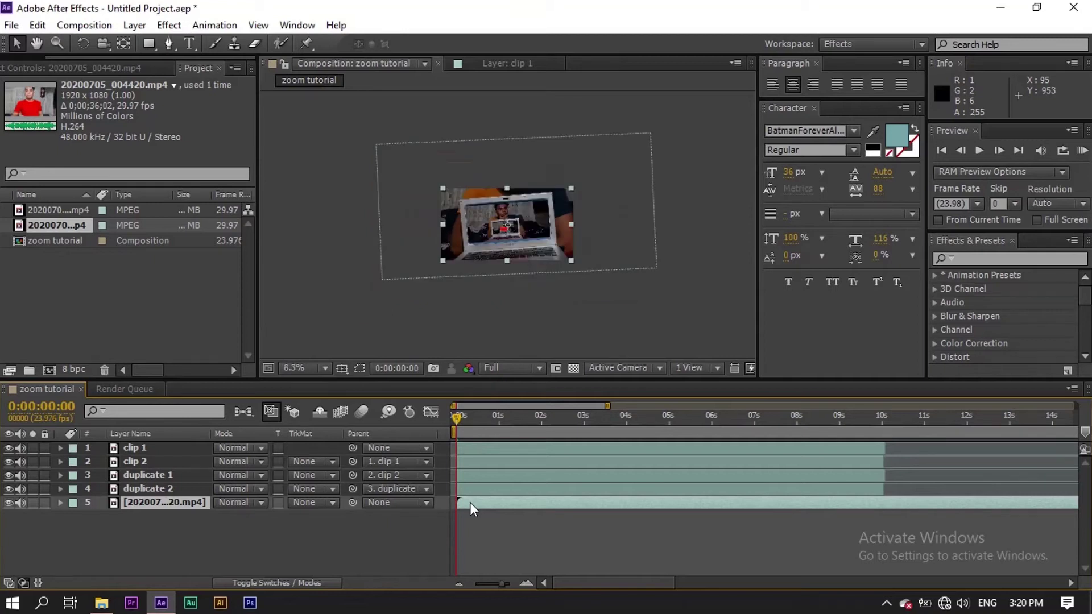
pyautogui.click(550, 203)
pyautogui.click(571, 187)
pyautogui.press('.')
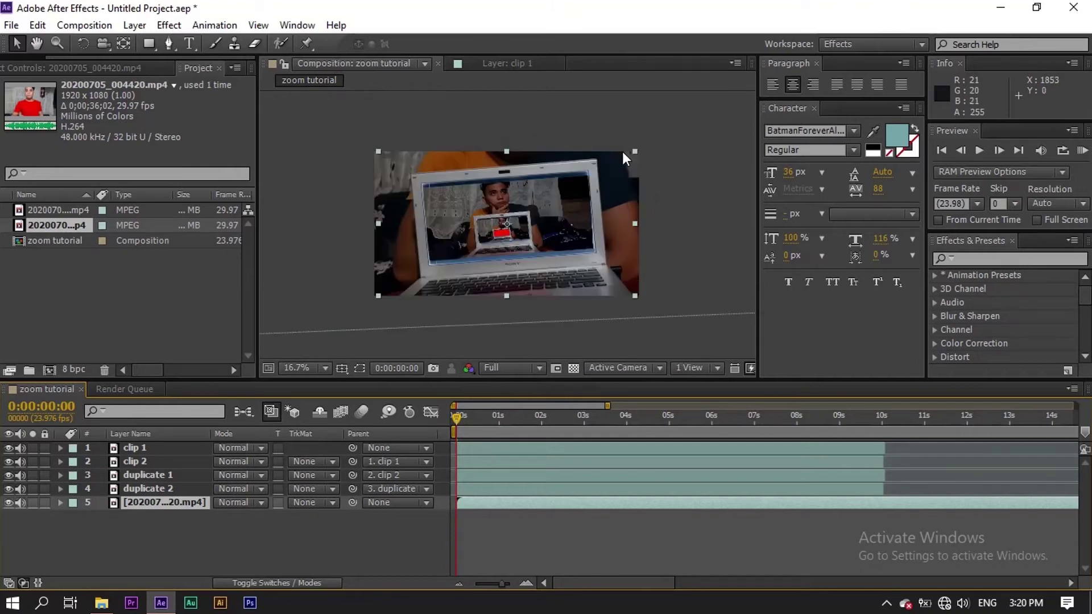
pyautogui.moveTo(635, 150); pyautogui.dragTo(561, 198)
pyautogui.moveTo(538, 234)
pyautogui.mouseDown()
pyautogui.moveTo(527, 252)
pyautogui.moveTo(533, 243)
pyautogui.mouseUp()
pyautogui.press('/')
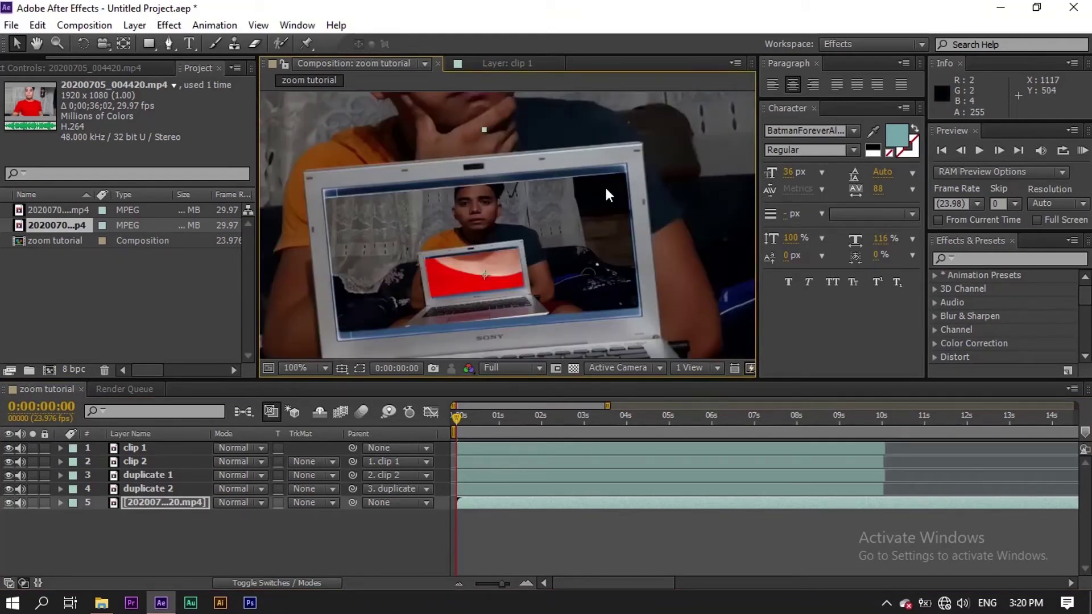
pyautogui.press(',')
pyautogui.press(',')
pyautogui.moveTo(660, 176); pyautogui.dragTo(522, 234)
pyautogui.scroll(2, 522, 235)
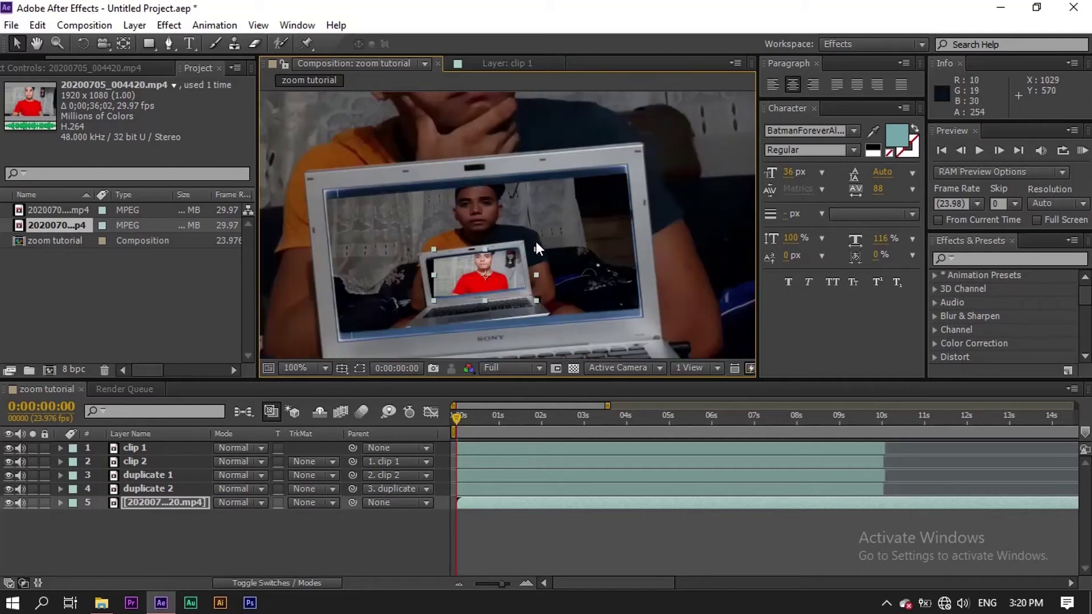
pyautogui.moveTo(537, 248); pyautogui.dragTo(530, 250)
# Step: Tilt the clip slightly counter-clockwise and nudge it to match the inner screen's angle
pyautogui.click(82, 43)
pyautogui.moveTo(518, 299); pyautogui.dragTo(526, 291)
pyautogui.press('Left')
pyautogui.press('Left')
pyautogui.press('Left')
pyautogui.press('Left')
pyautogui.press('Left')
pyautogui.press('Left')
pyautogui.press('Left')
pyautogui.press('Left')
pyautogui.press('Left')
pyautogui.press('Left')
pyautogui.press('Left')
pyautogui.press('Left')
pyautogui.press('Left')
pyautogui.press('Left')
pyautogui.press('Left')
pyautogui.press('Left')
pyautogui.press('Left')
pyautogui.press('Left')
pyautogui.press('Left')
pyautogui.press('Left')
pyautogui.press('Right')
pyautogui.press('Right')
pyautogui.press('Right')
pyautogui.press('Right')
pyautogui.press('Right')
pyautogui.press('Right')
pyautogui.press('Right')
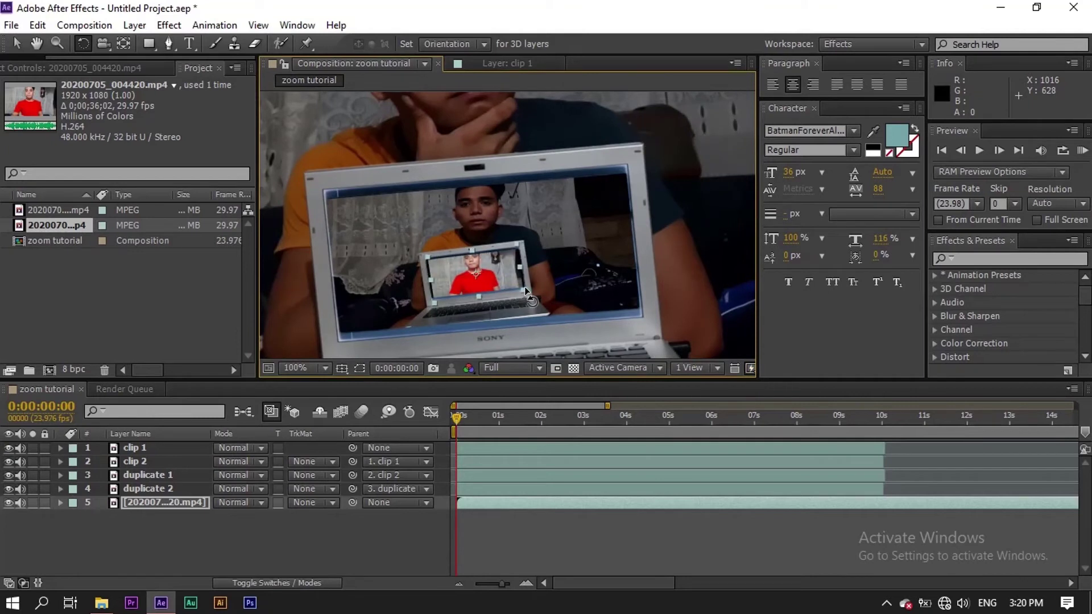
pyautogui.press('v')
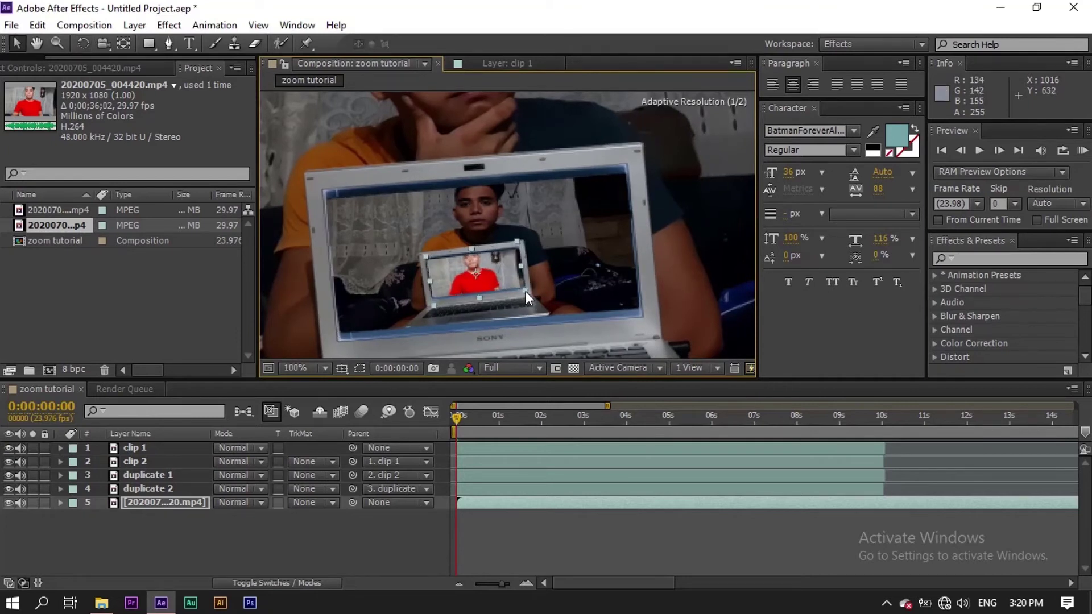
pyautogui.moveTo(525, 291); pyautogui.dragTo(526, 291)
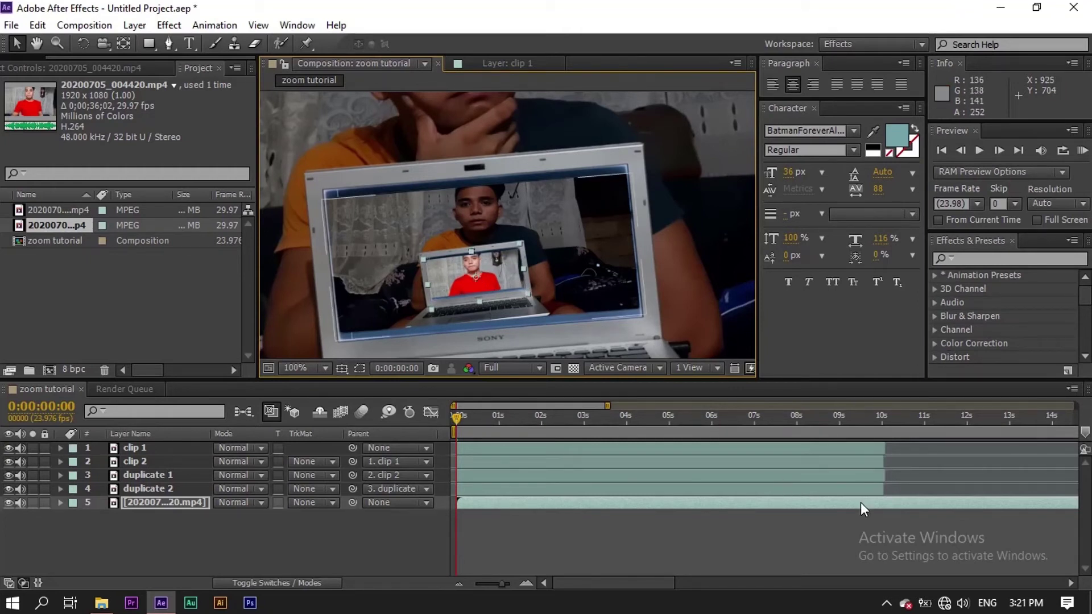
# Step: Split the final clip at 0:00:10:01 and delete the part after the split
pyautogui.click(888, 503)
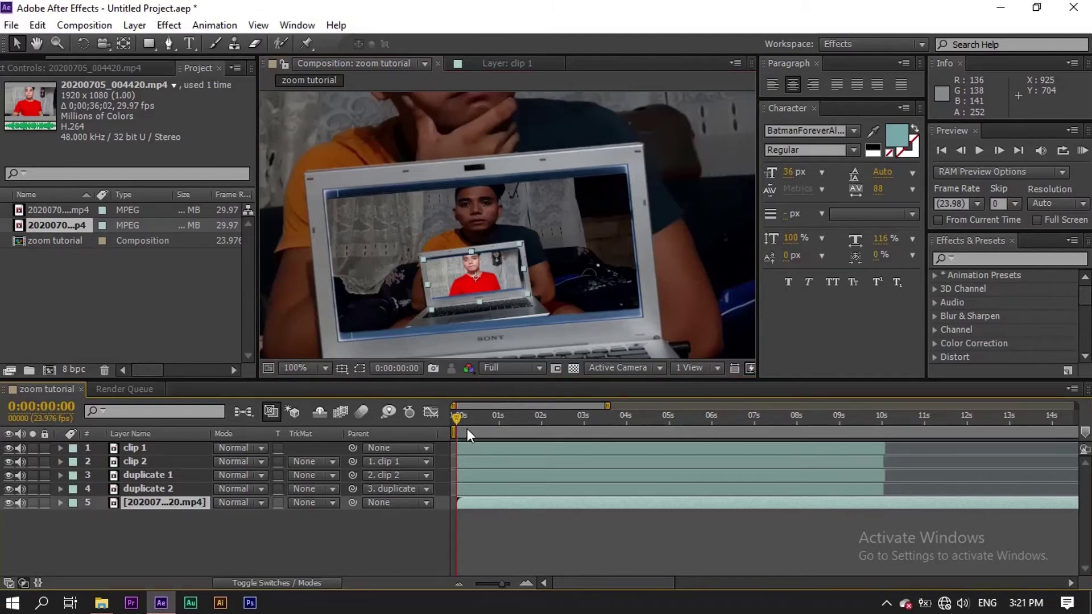
pyautogui.moveTo(456, 418); pyautogui.dragTo(831, 462)
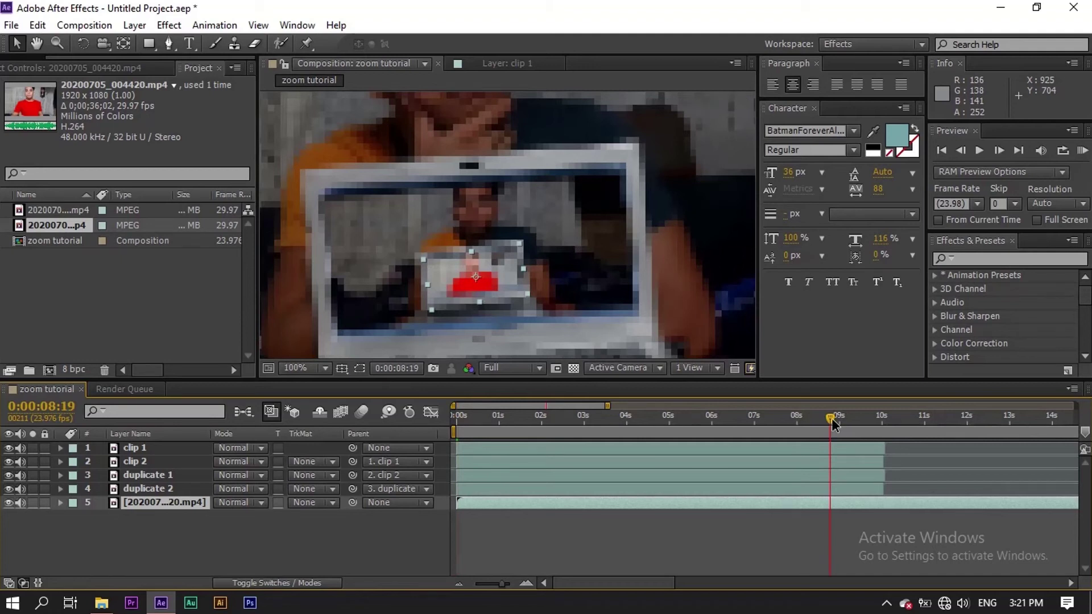
pyautogui.click(868, 420)
pyautogui.click(881, 423)
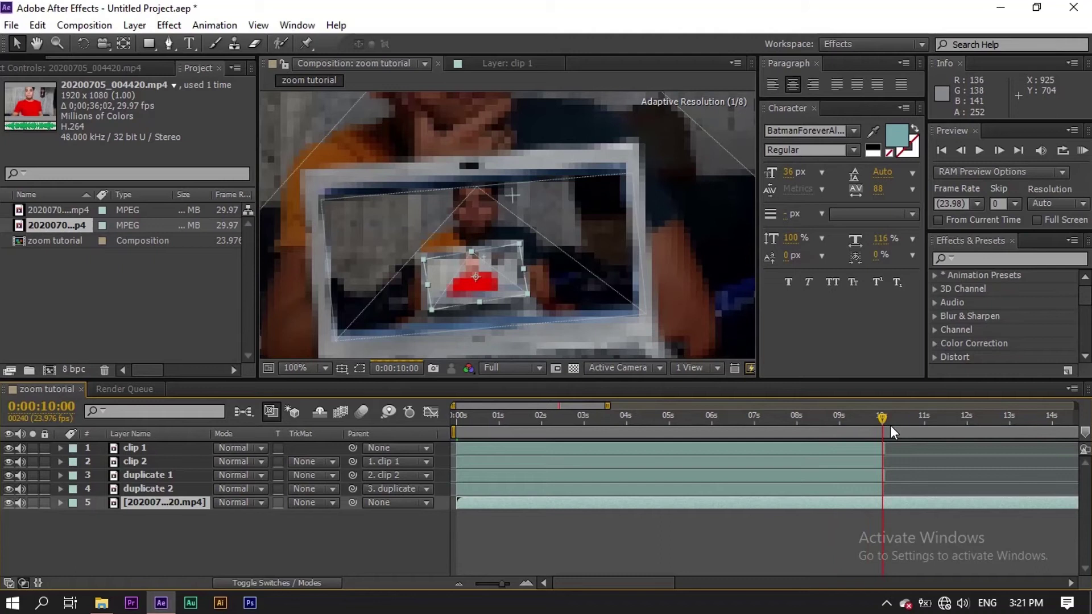
pyautogui.click(890, 426)
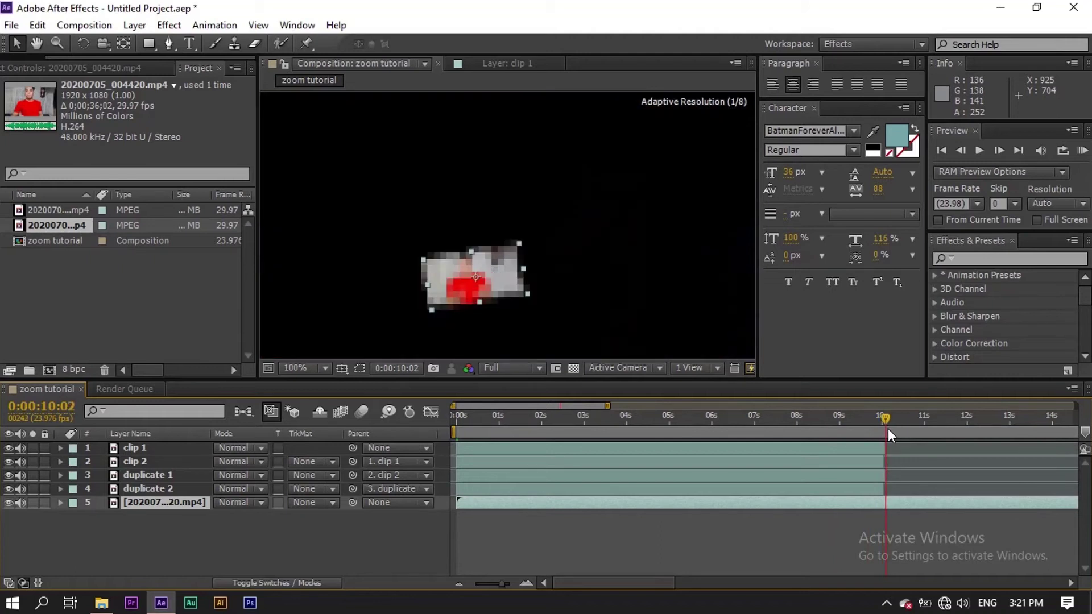
pyautogui.click(886, 431)
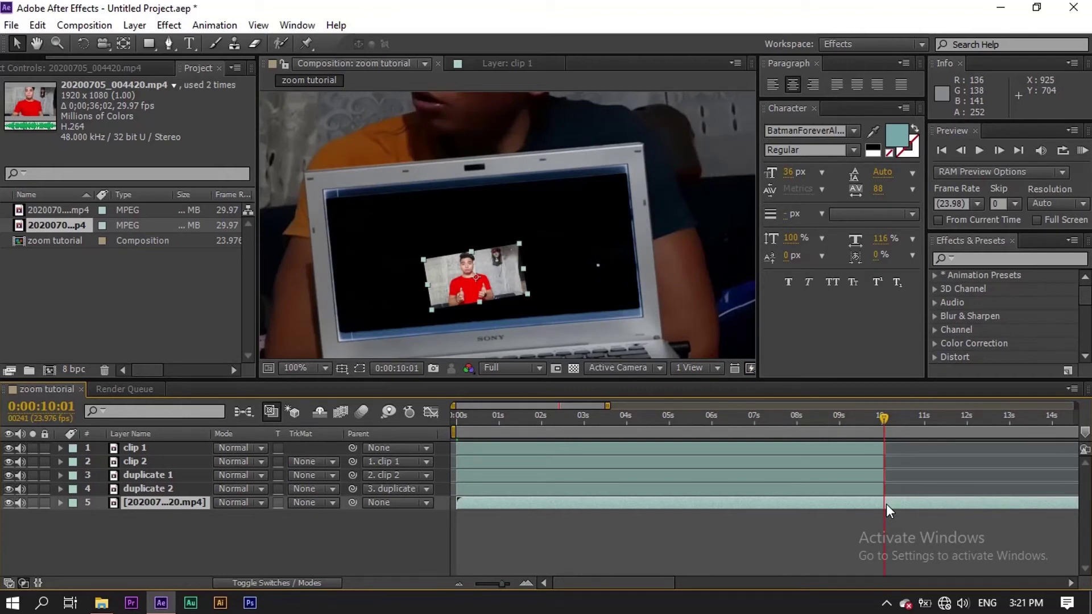
pyautogui.hotkey('ctrl', 'shift', 'd')
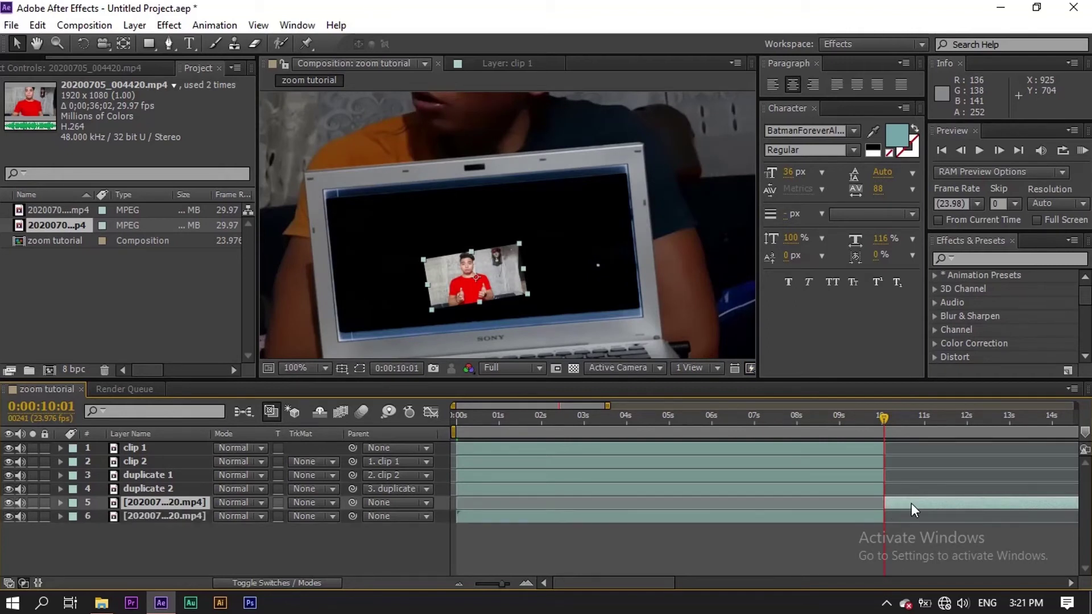
pyautogui.press('Delete')
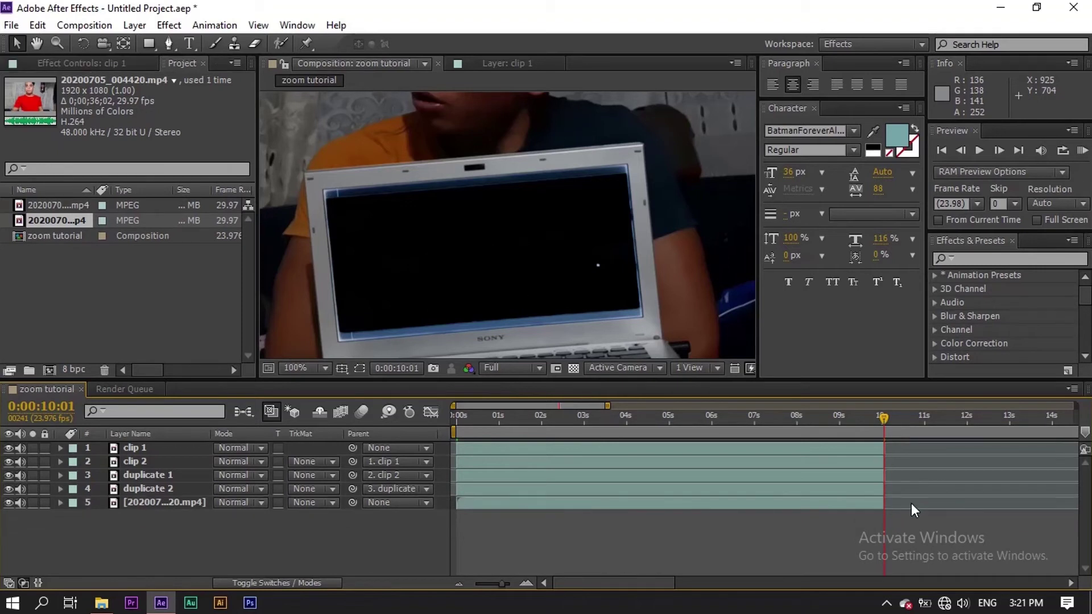
# Step: Check the frames around 10 seconds, then return to the first frame with clip 1 selected
pyautogui.moveTo(883, 417); pyautogui.dragTo(878, 418)
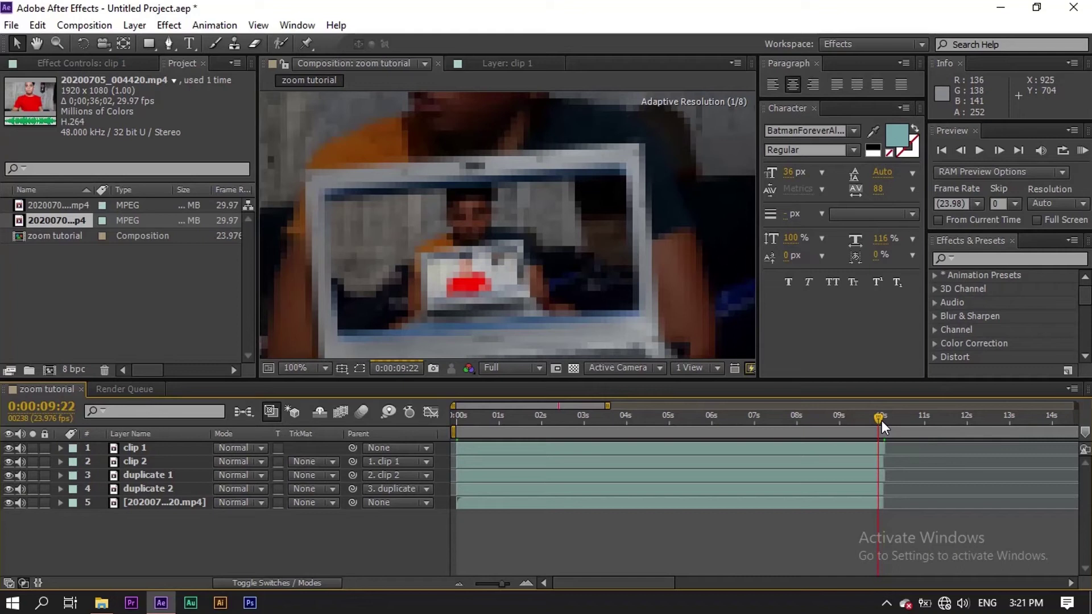
pyautogui.click(882, 420)
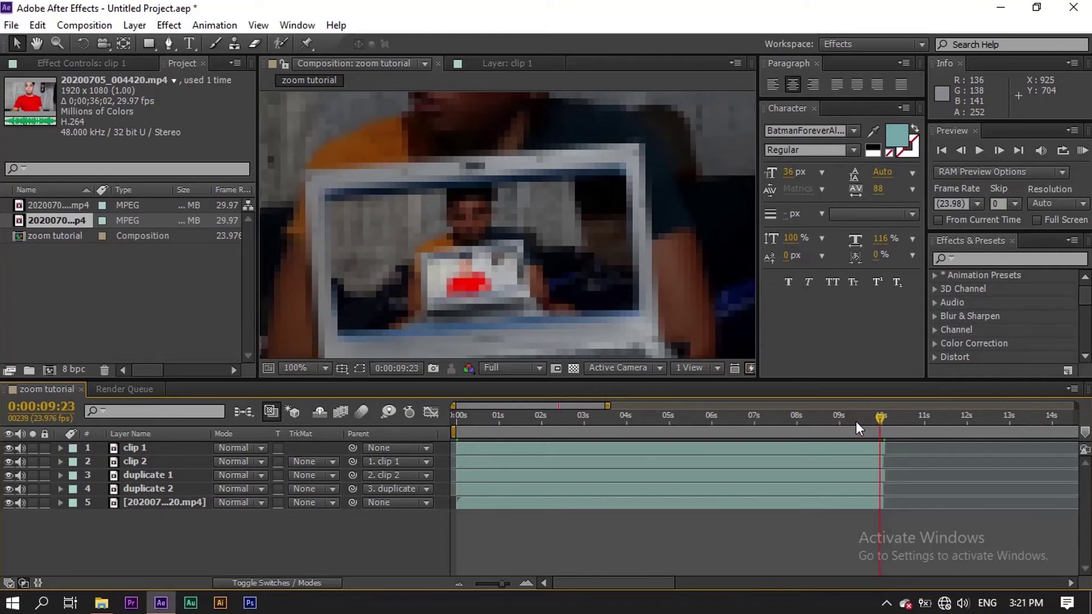
pyautogui.click(940, 149)
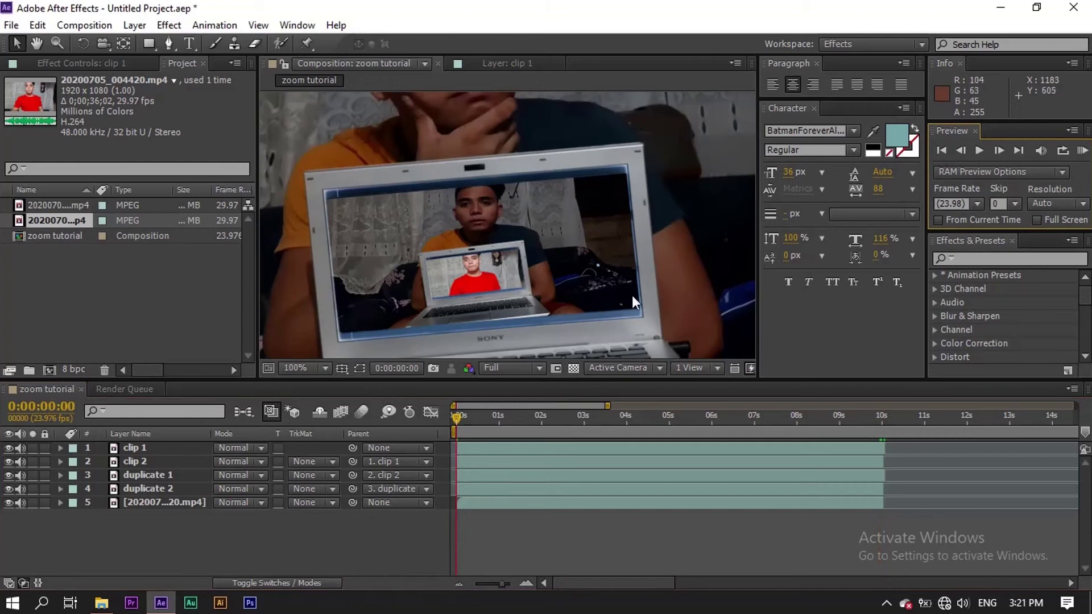
pyautogui.click(487, 448)
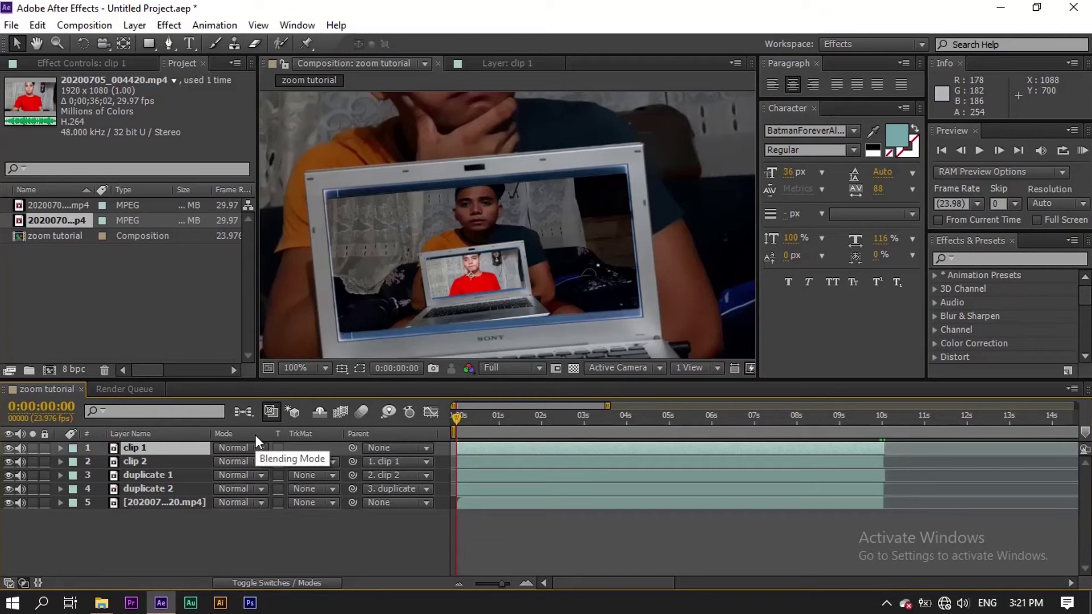
# Step: Scrub clip 1's Scale down from its huge size and fit the composition in the viewer
pyautogui.press('s')
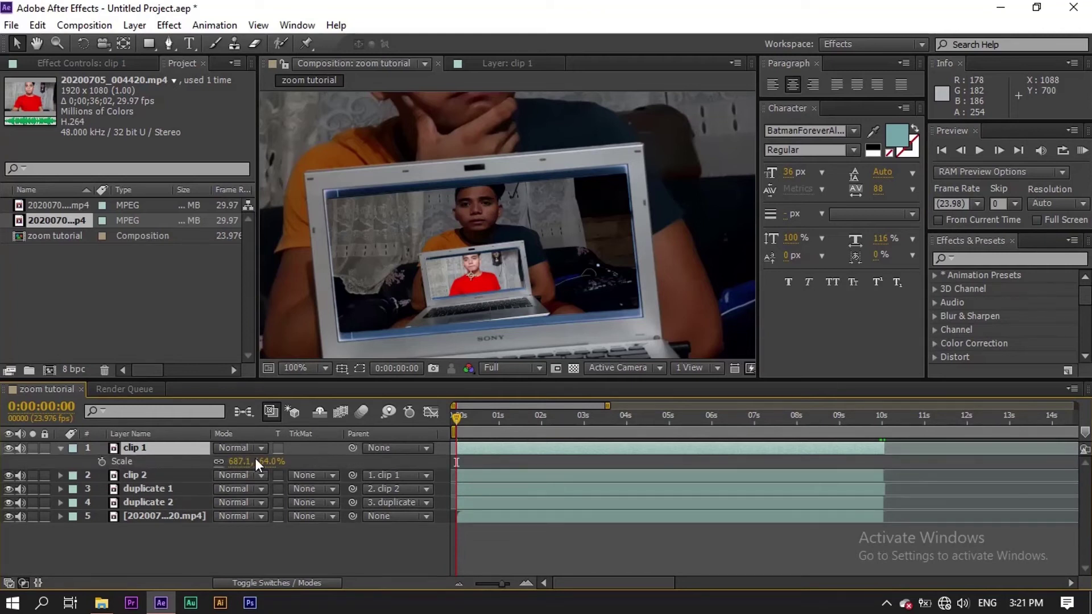
pyautogui.moveTo(262, 469); pyautogui.dragTo(145, 473)
pyautogui.moveTo(263, 468); pyautogui.dragTo(121, 477)
pyautogui.moveTo(244, 467)
pyautogui.mouseDown()
pyautogui.moveTo(130, 477)
pyautogui.moveTo(267, 463)
pyautogui.moveTo(252, 464)
pyautogui.mouseUp()
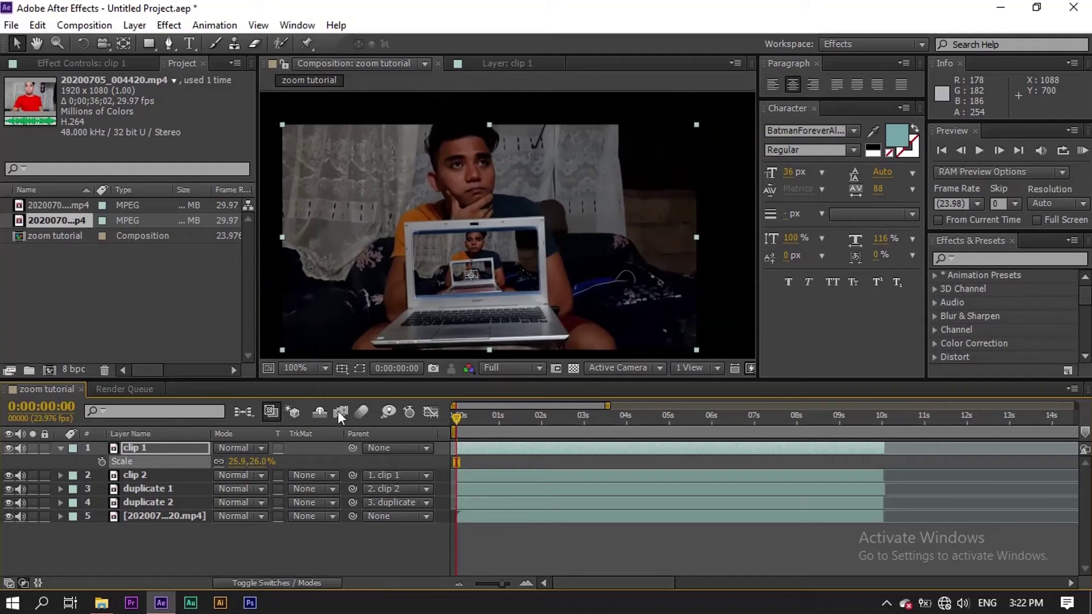
pyautogui.click(325, 367)
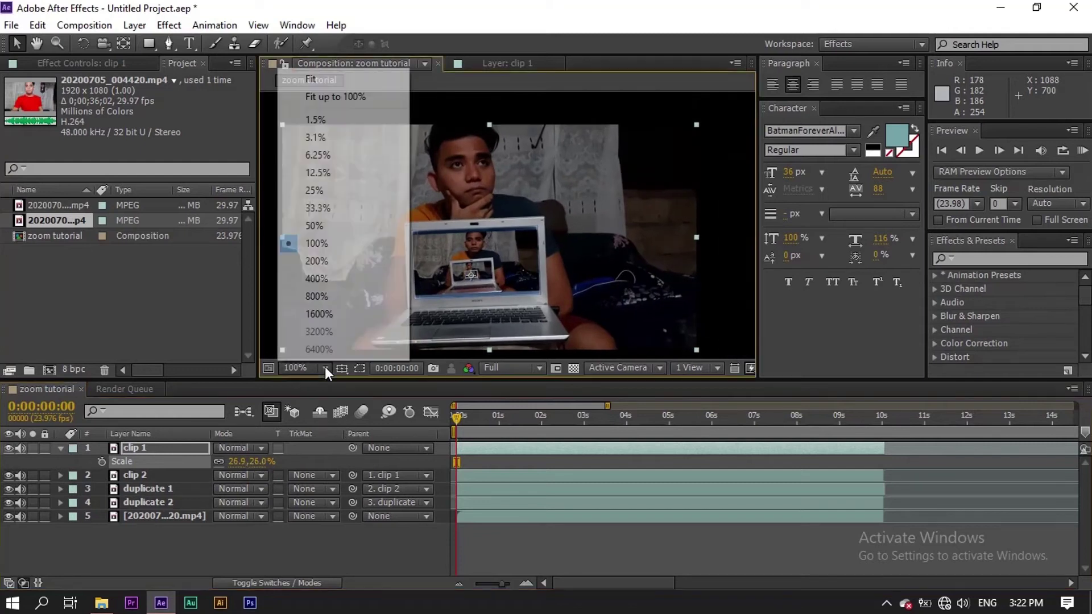
pyautogui.click(352, 98)
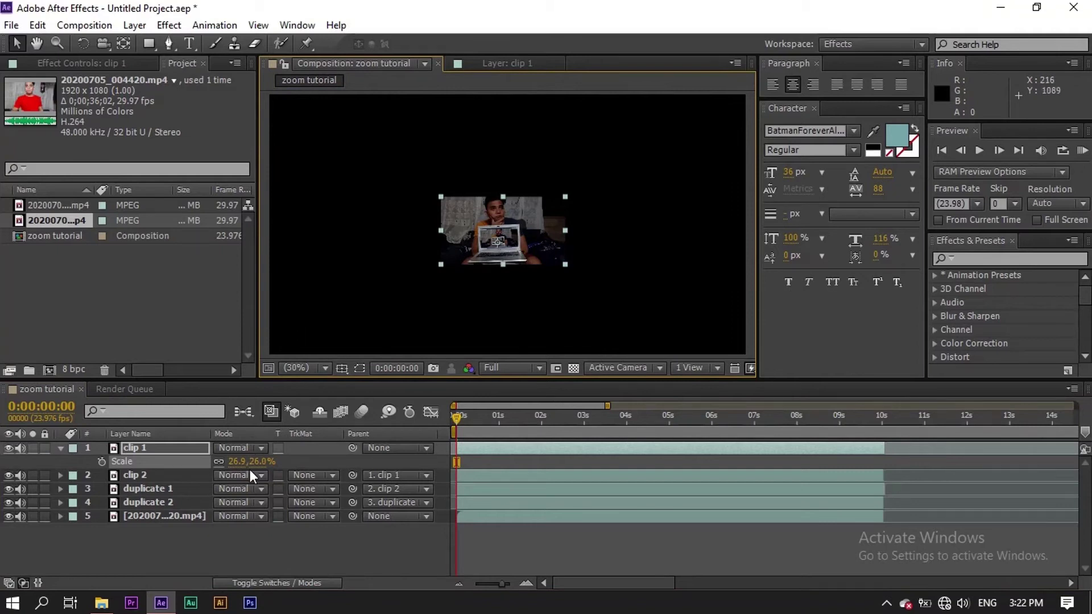
# Step: Resize and reposition clip 1 so it fills the frame at 106.3, 109.9% scale
pyautogui.moveTo(250, 461); pyautogui.dragTo(307, 459)
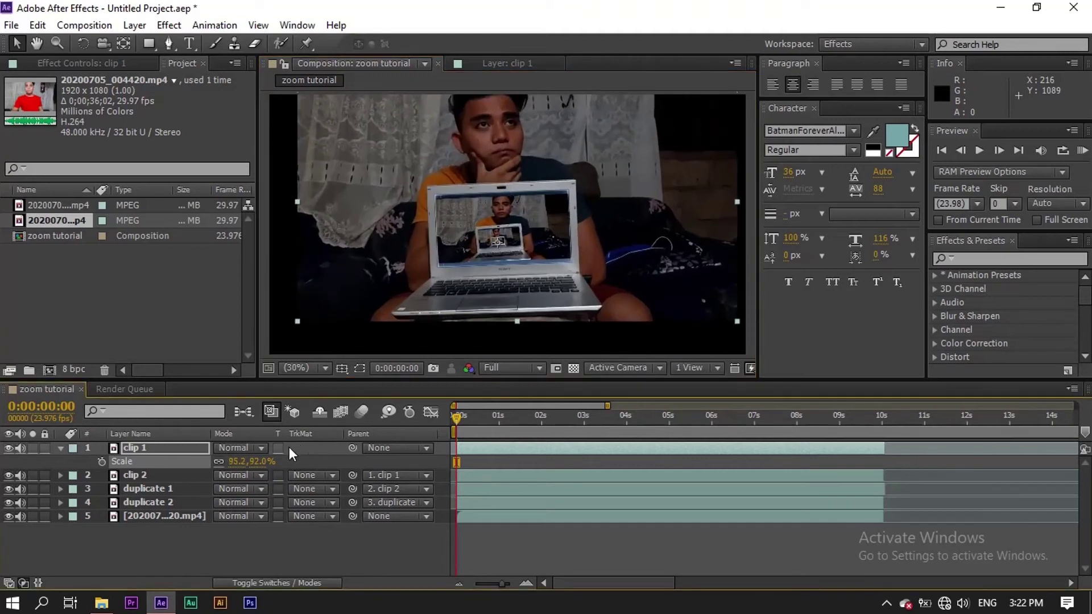
pyautogui.moveTo(462, 272); pyautogui.dragTo(438, 295)
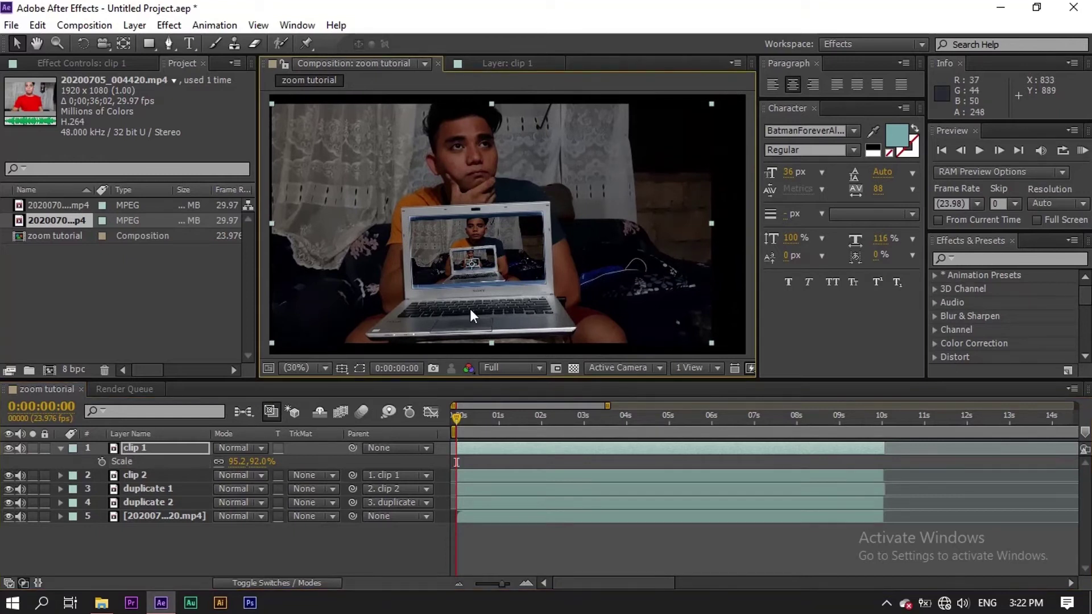
pyautogui.moveTo(255, 469); pyautogui.dragTo(253, 462)
pyautogui.moveTo(377, 315); pyautogui.dragTo(384, 313)
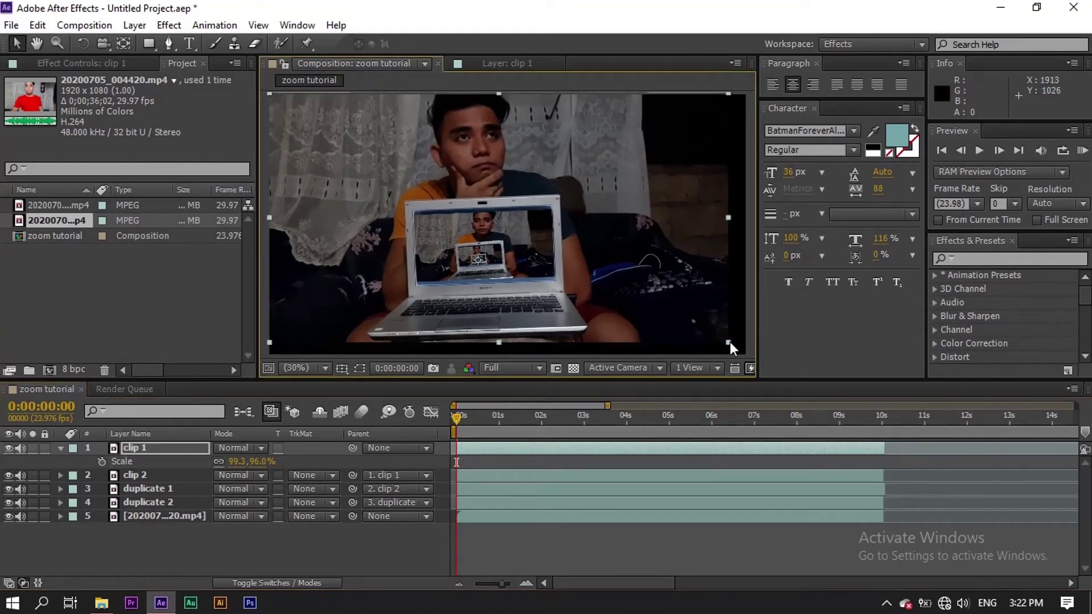
pyautogui.moveTo(729, 343); pyautogui.dragTo(745, 354)
pyautogui.press(',')
pyautogui.press(',')
pyautogui.moveTo(370, 140); pyautogui.dragTo(377, 152)
pyautogui.moveTo(504, 290); pyautogui.dragTo(504, 297)
pyautogui.moveTo(632, 217); pyautogui.dragTo(639, 220)
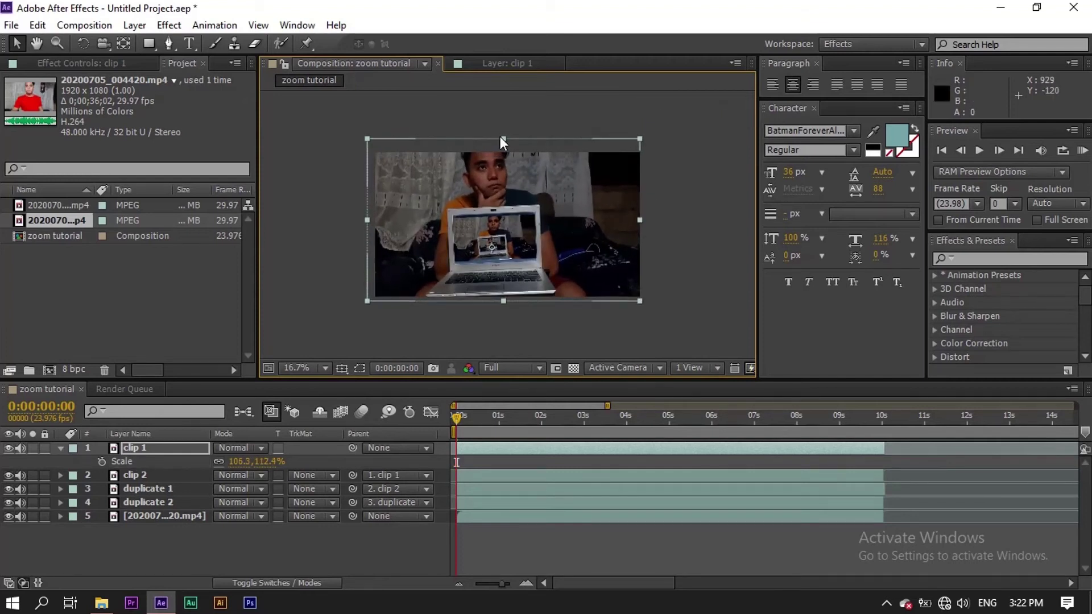
pyautogui.moveTo(504, 138); pyautogui.dragTo(504, 141)
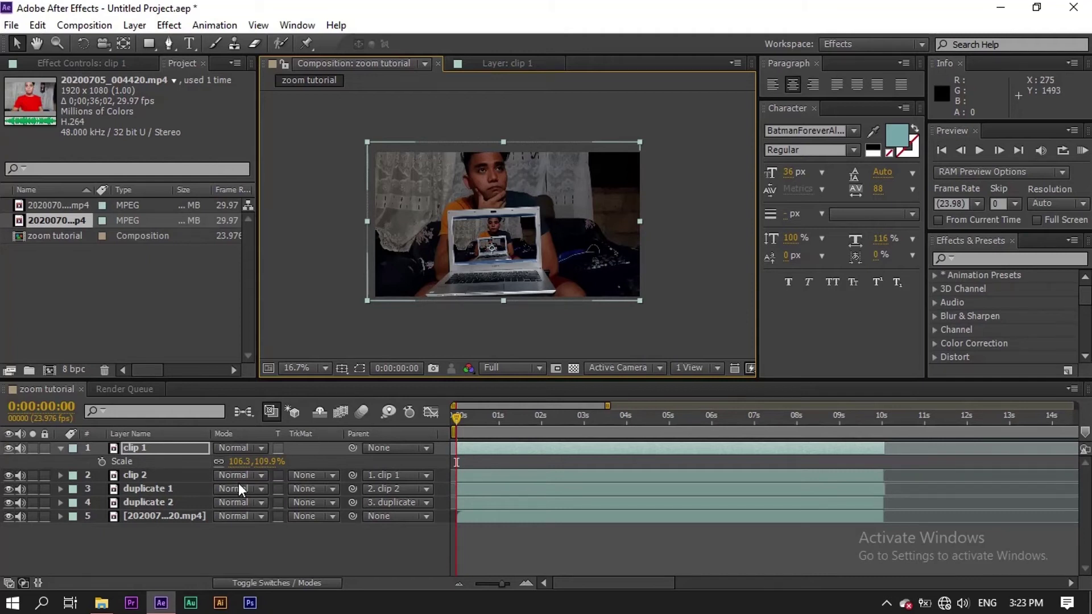
pyautogui.moveTo(500, 582)
pyautogui.mouseDown()
pyautogui.moveTo(512, 583)
pyautogui.moveTo(501, 582)
pyautogui.mouseUp()
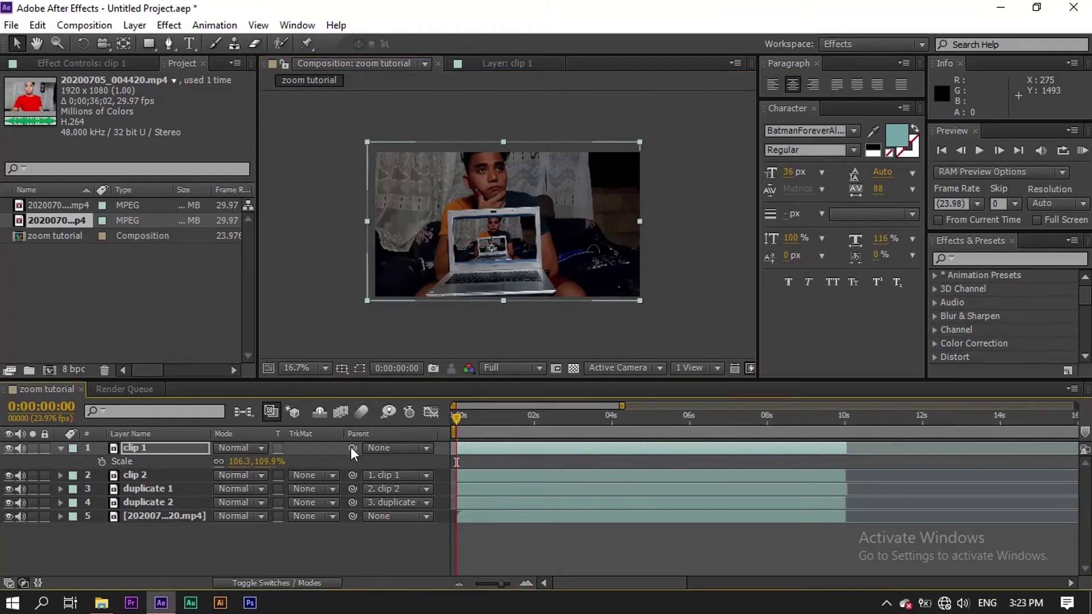
# Step: Set a starting Scale keyframe for clip 1 and move the current time to 10:00
pyautogui.click(101, 463)
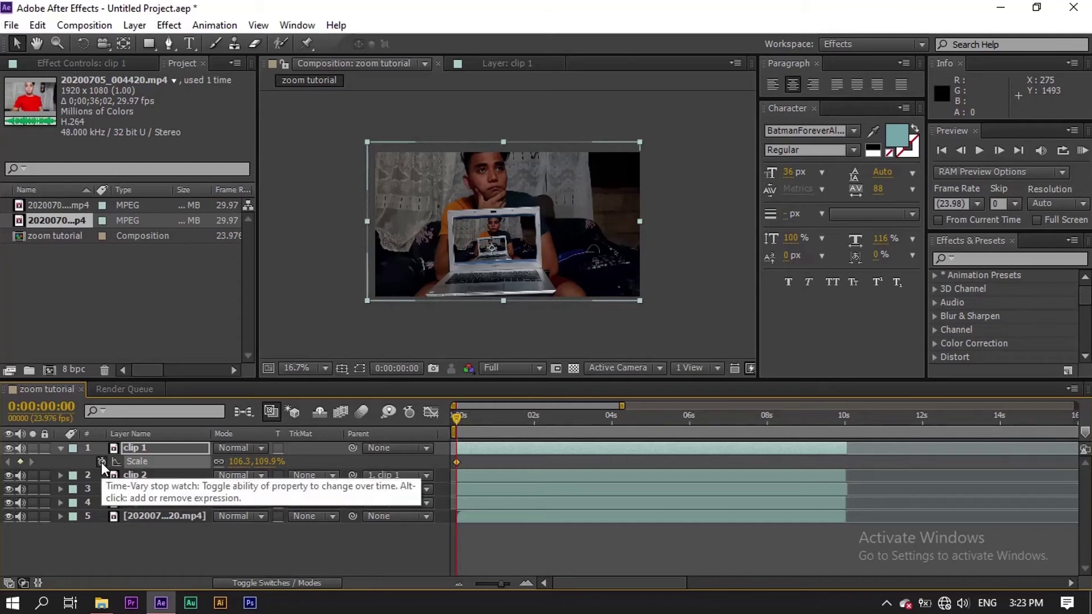
pyautogui.moveTo(457, 419); pyautogui.dragTo(650, 418)
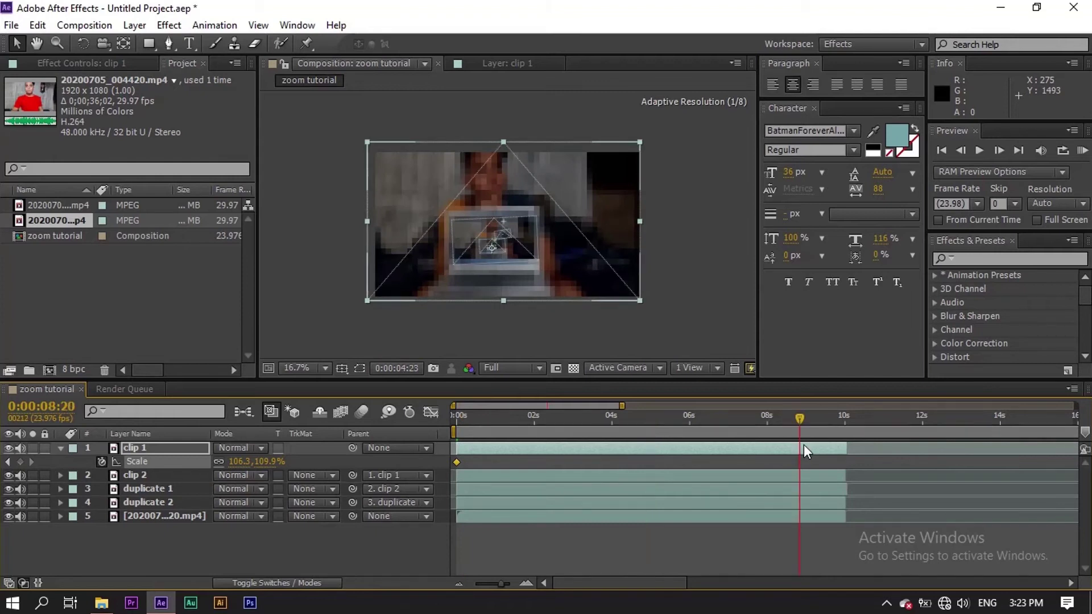
pyautogui.moveTo(800, 422); pyautogui.dragTo(844, 421)
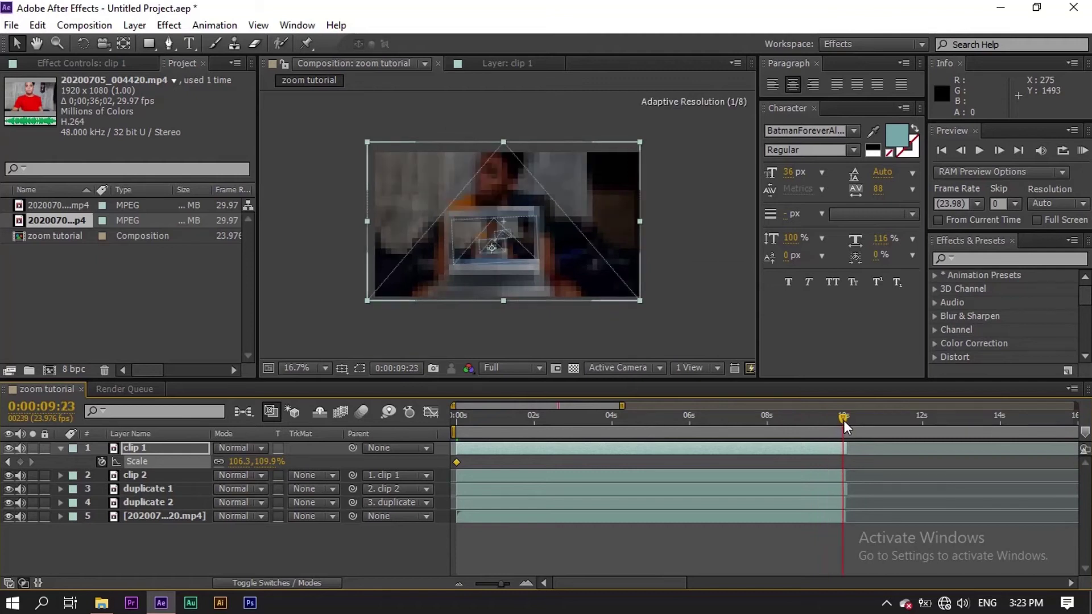
pyautogui.moveTo(498, 584); pyautogui.dragTo(514, 584)
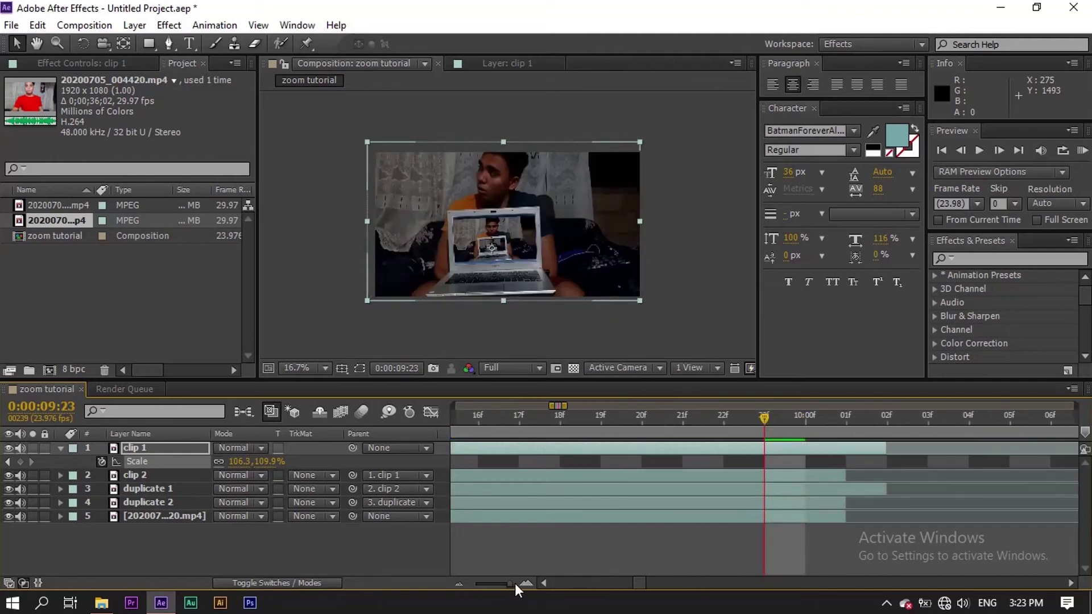
pyautogui.moveTo(764, 418); pyautogui.dragTo(833, 428)
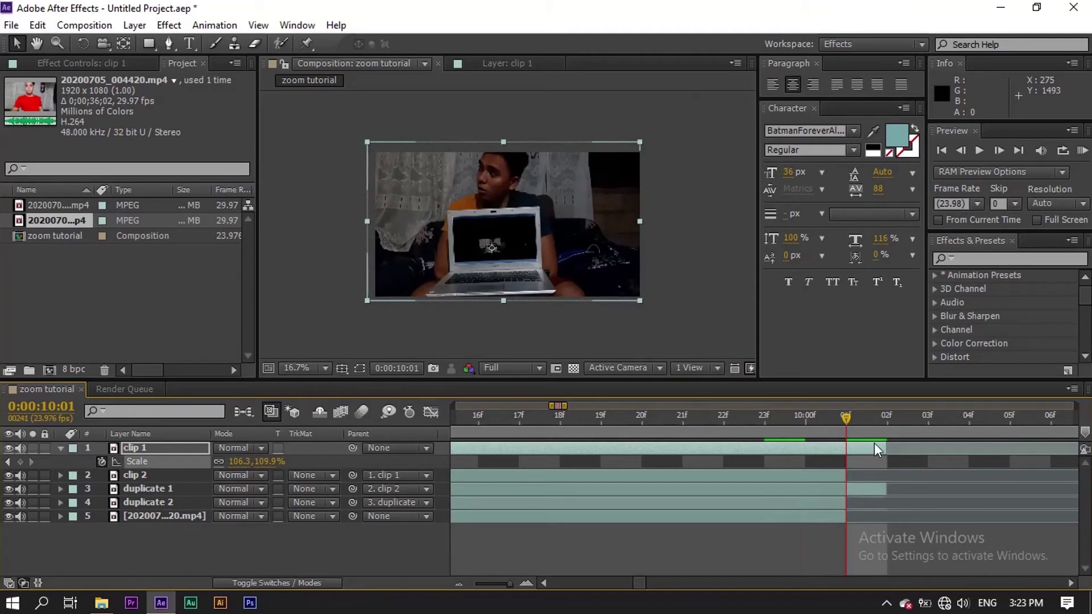
# Step: Trim clip 1 and duplicate 1 to end at 10:01, then step back to 10:00
pyautogui.moveTo(883, 444); pyautogui.dragTo(846, 447)
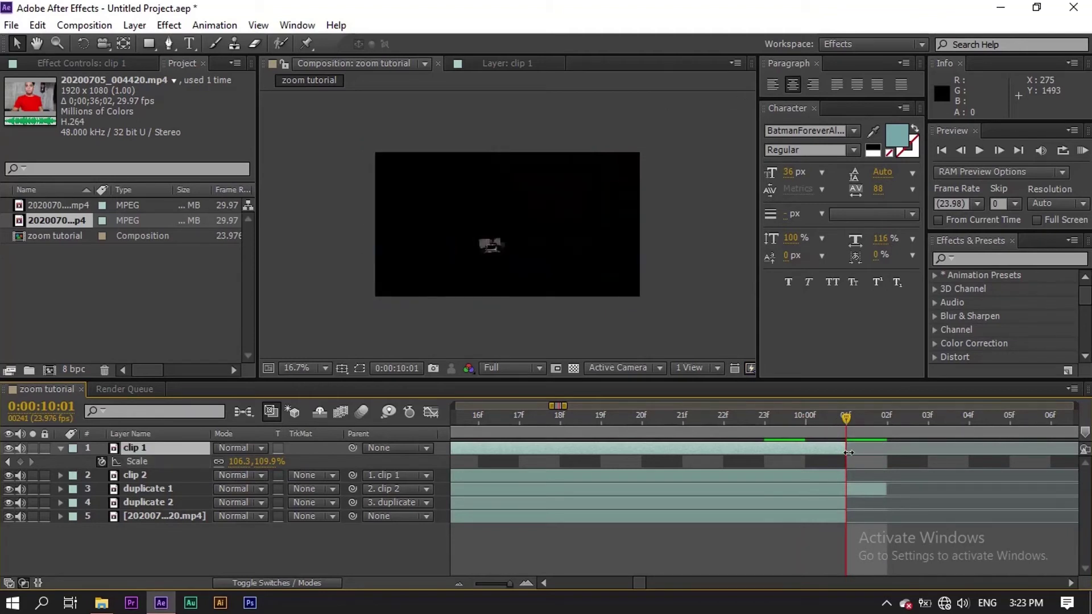
pyautogui.moveTo(886, 489); pyautogui.dragTo(846, 489)
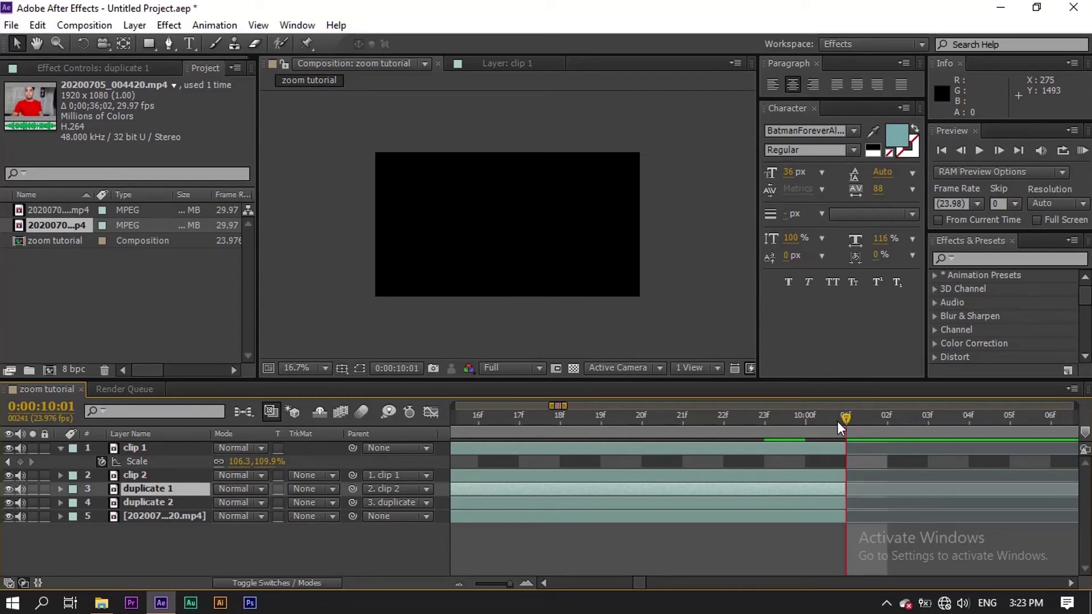
pyautogui.click(960, 151)
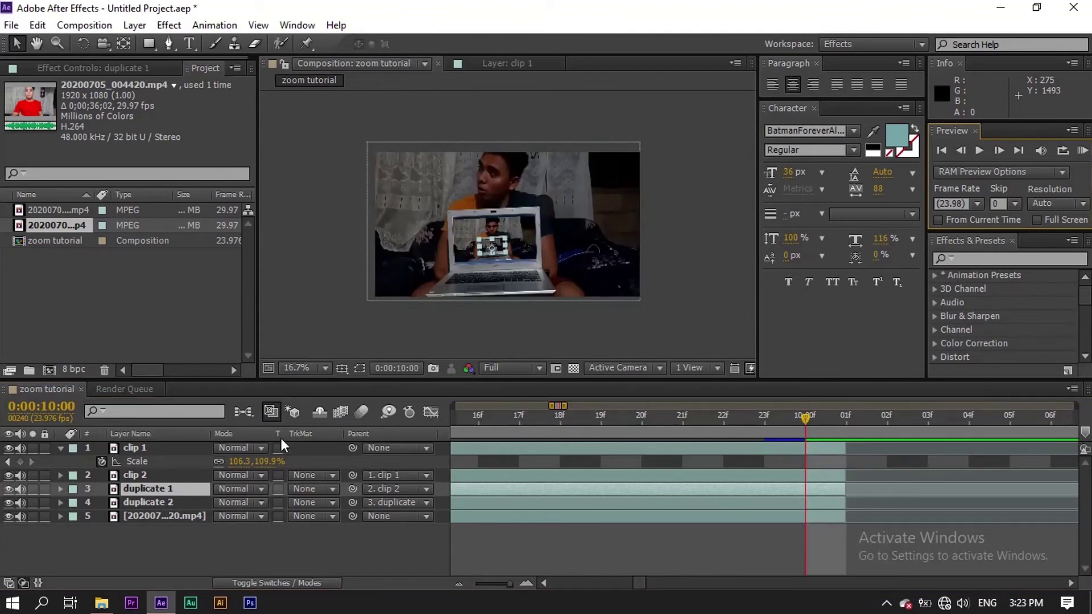
# Step: Key clip 1 at about 2312% Scale at 10:00; fit the final clip onscreen, parented to duplicate 2
pyautogui.moveTo(262, 468); pyautogui.dragTo(445, 452)
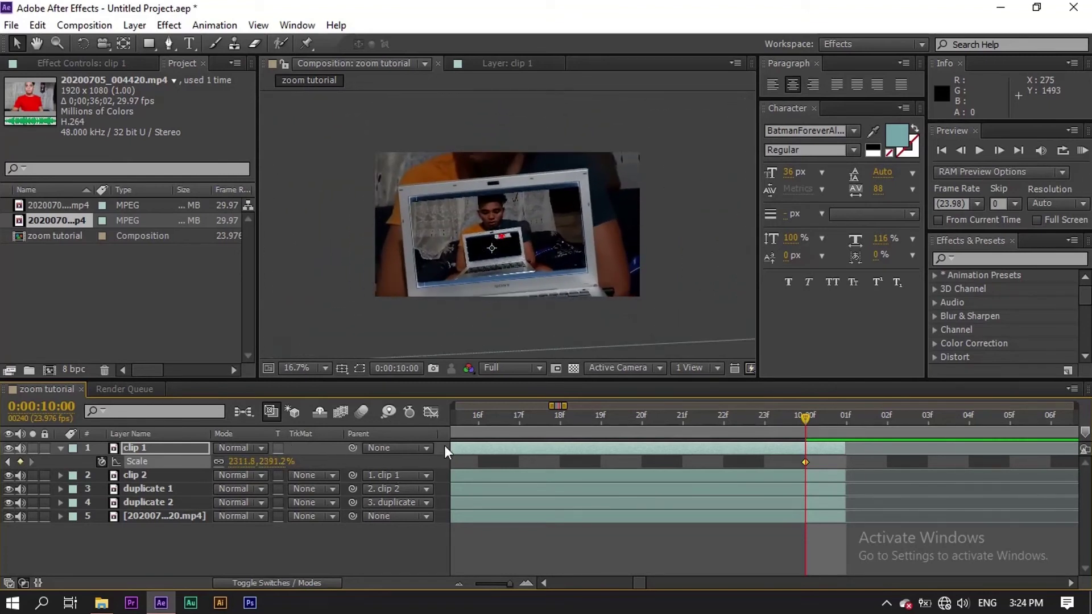
pyautogui.click(469, 514)
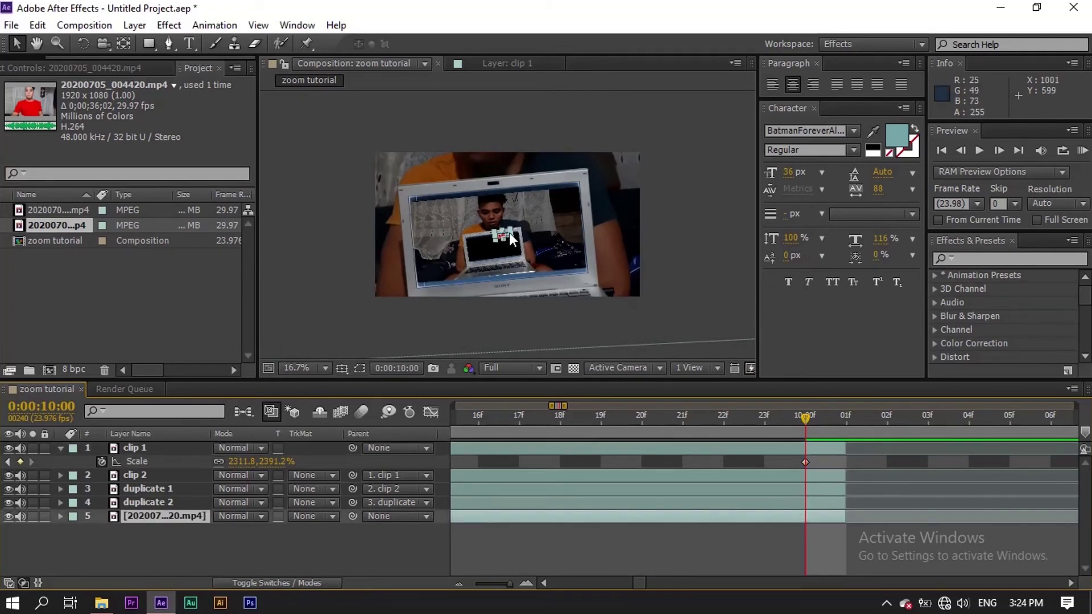
pyautogui.moveTo(510, 236); pyautogui.dragTo(532, 245)
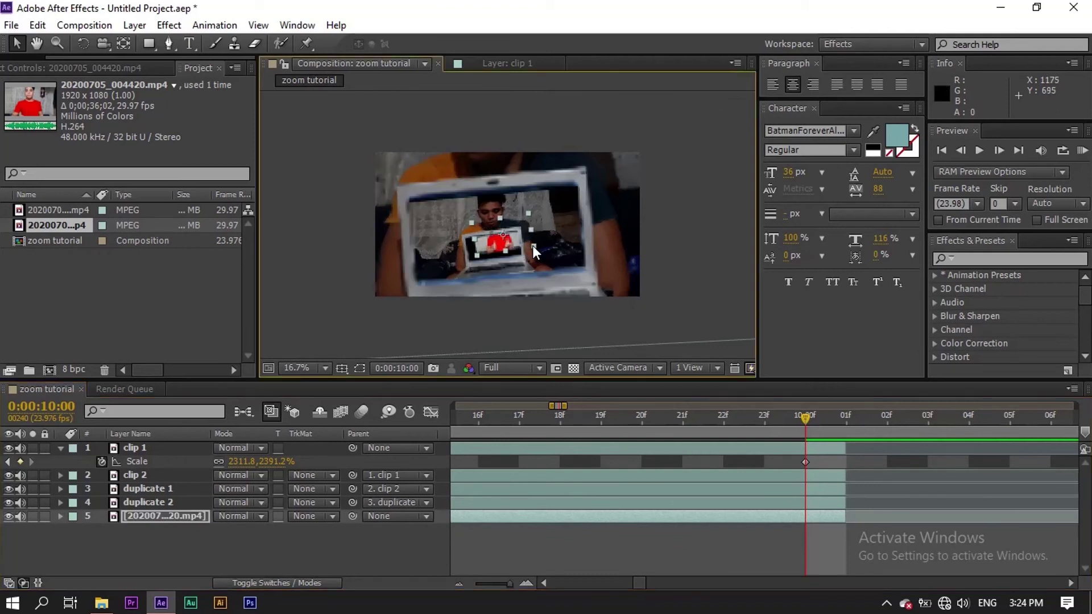
pyautogui.scroll(2, 533, 244)
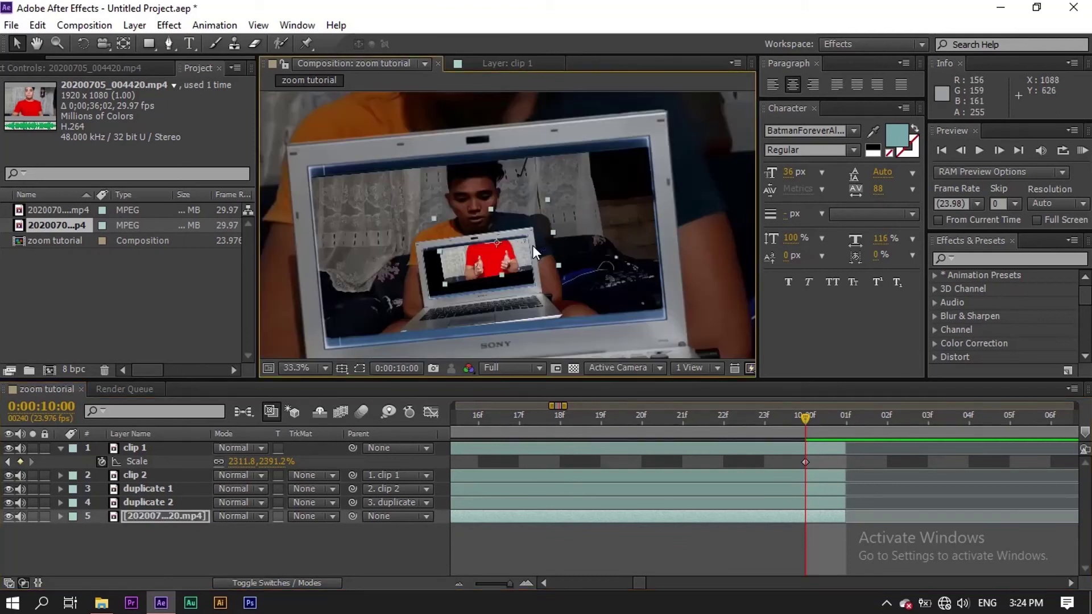
pyautogui.moveTo(520, 250); pyautogui.dragTo(500, 271)
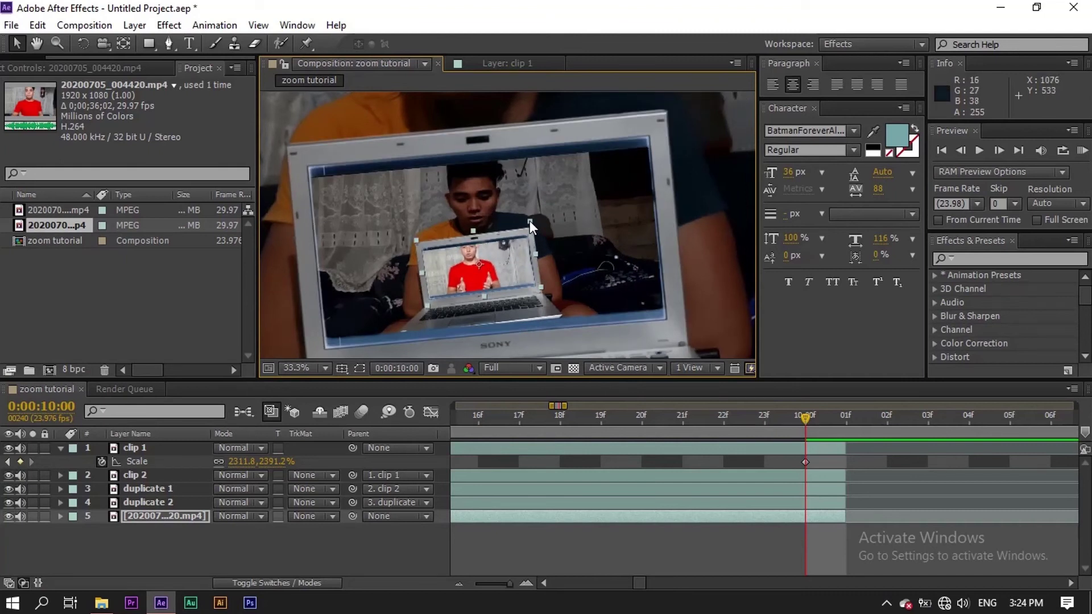
pyautogui.moveTo(530, 221); pyautogui.dragTo(527, 224)
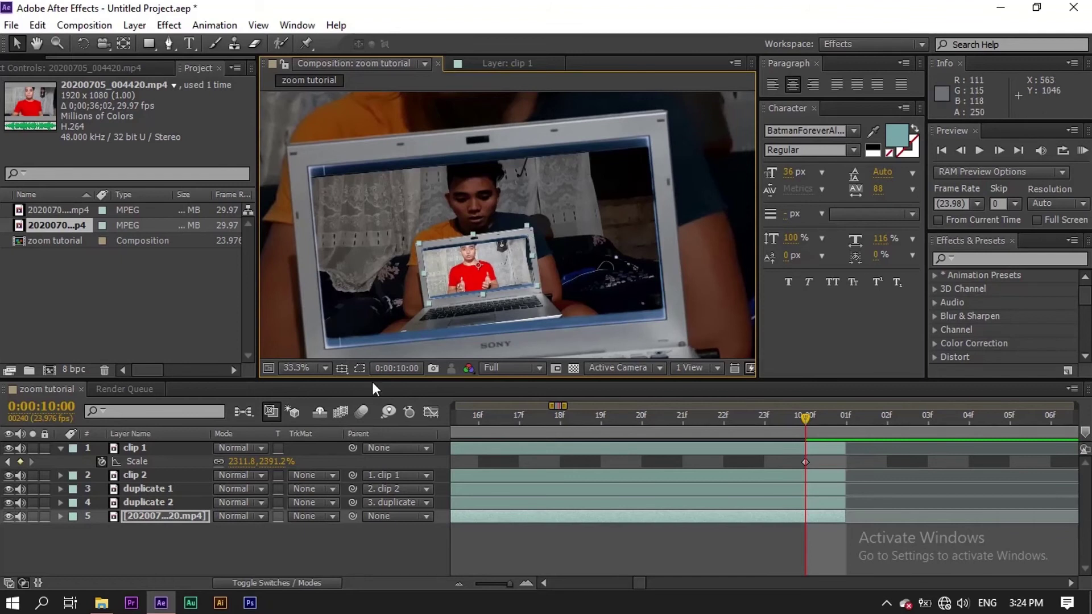
pyautogui.moveTo(352, 516); pyautogui.dragTo(193, 499)
pyautogui.click(247, 535)
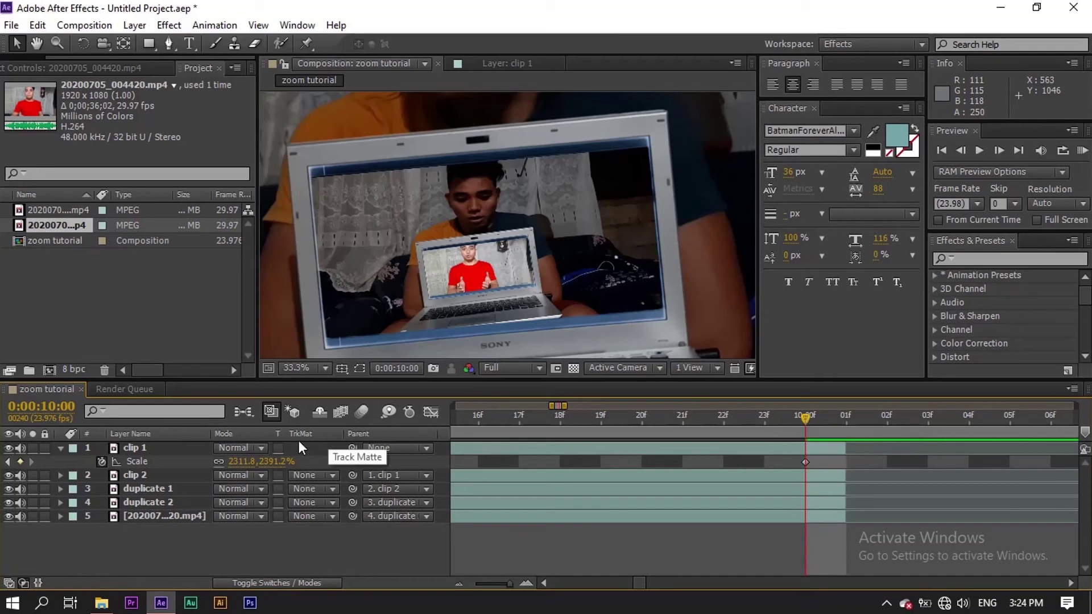
# Step: Raise clip 1's 10:00 Scale keyframe to 3817.1, 3948.2%, then return to the first frame
pyautogui.moveTo(271, 468); pyautogui.dragTo(348, 465)
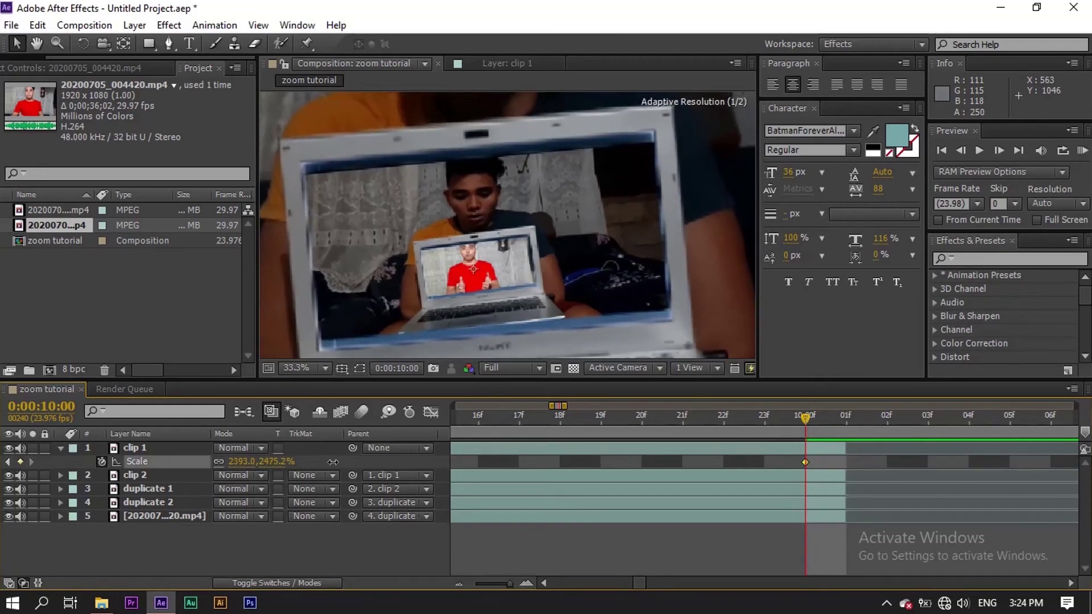
pyautogui.moveTo(274, 468); pyautogui.dragTo(472, 436)
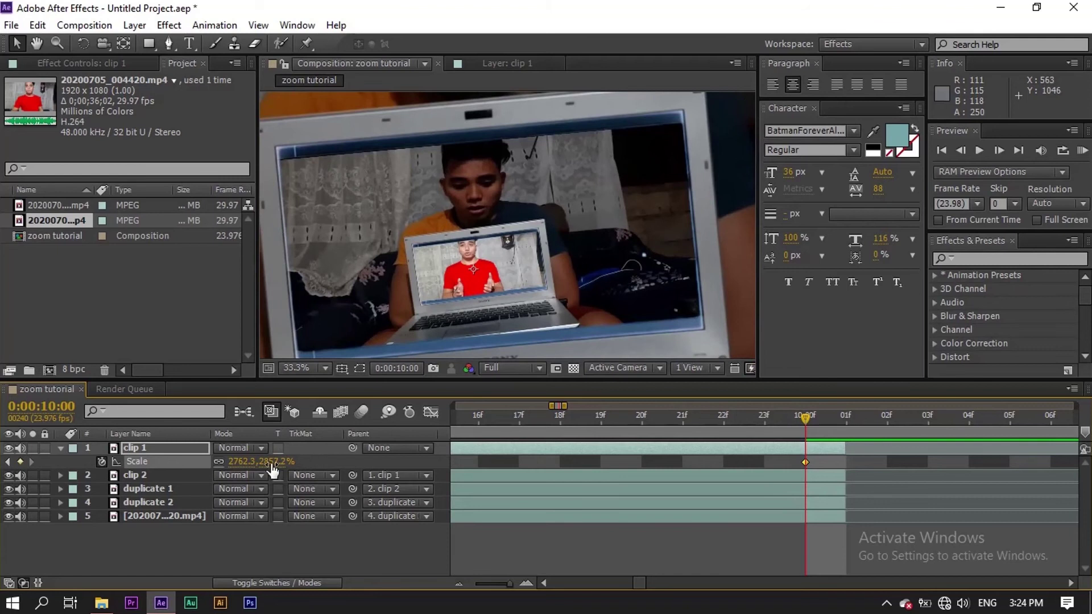
pyautogui.moveTo(273, 470); pyautogui.dragTo(541, 475)
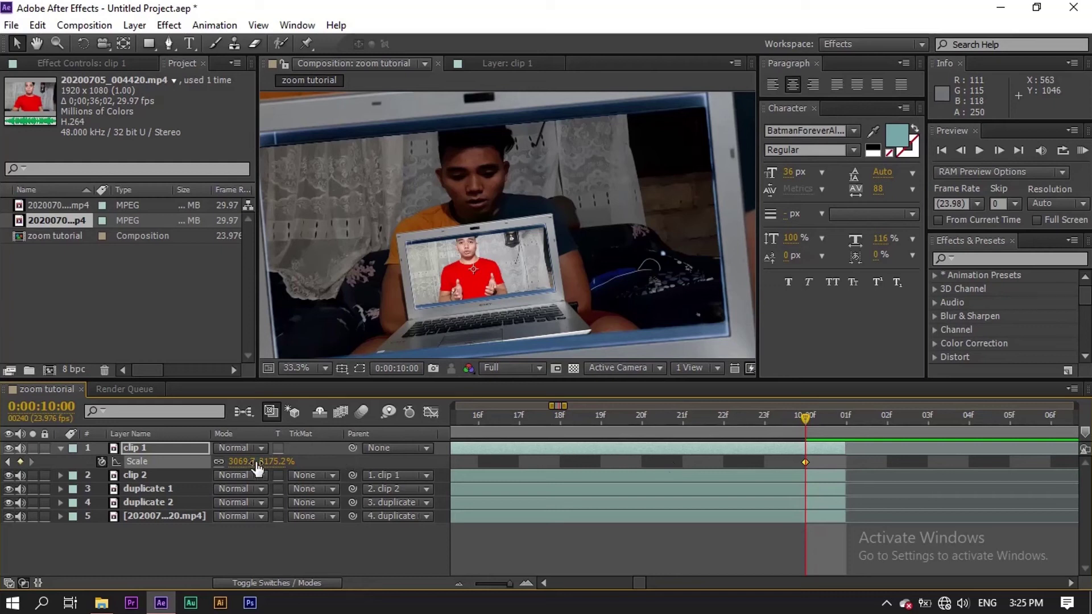
pyautogui.moveTo(262, 467); pyautogui.dragTo(844, 424)
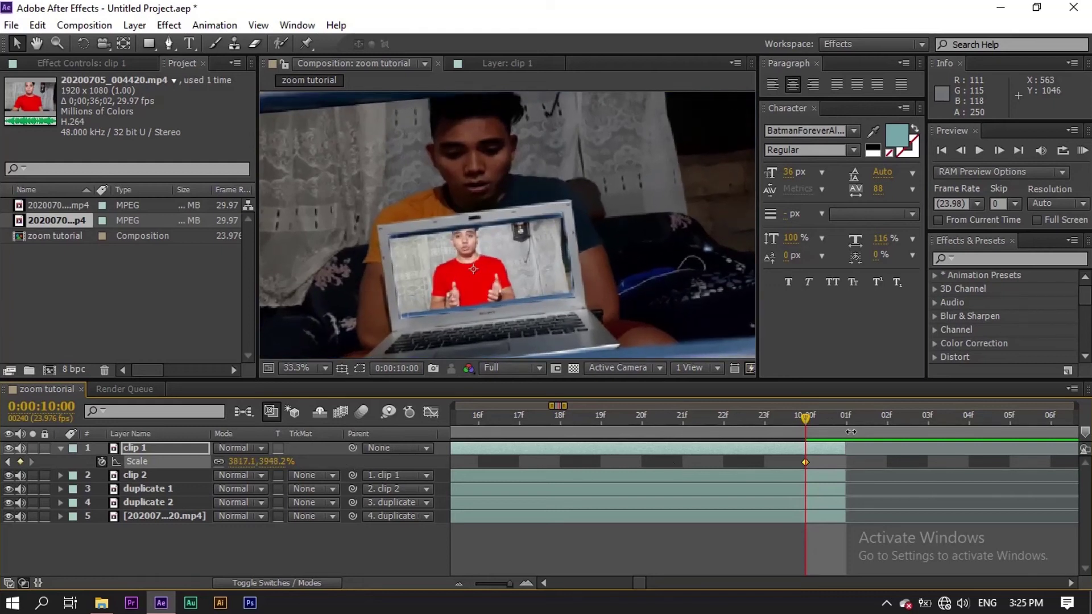
pyautogui.click(941, 151)
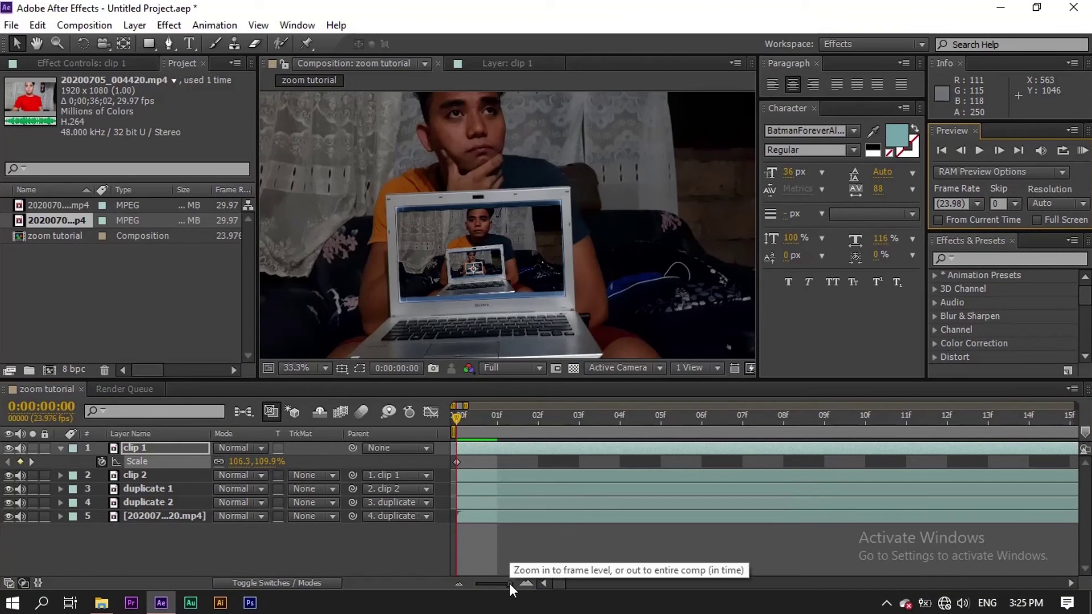
# Step: Select both of clip 1's Scale keyframes and apply Keyframe Assistant > Exponential Scale
pyautogui.moveTo(510, 584); pyautogui.dragTo(501, 589)
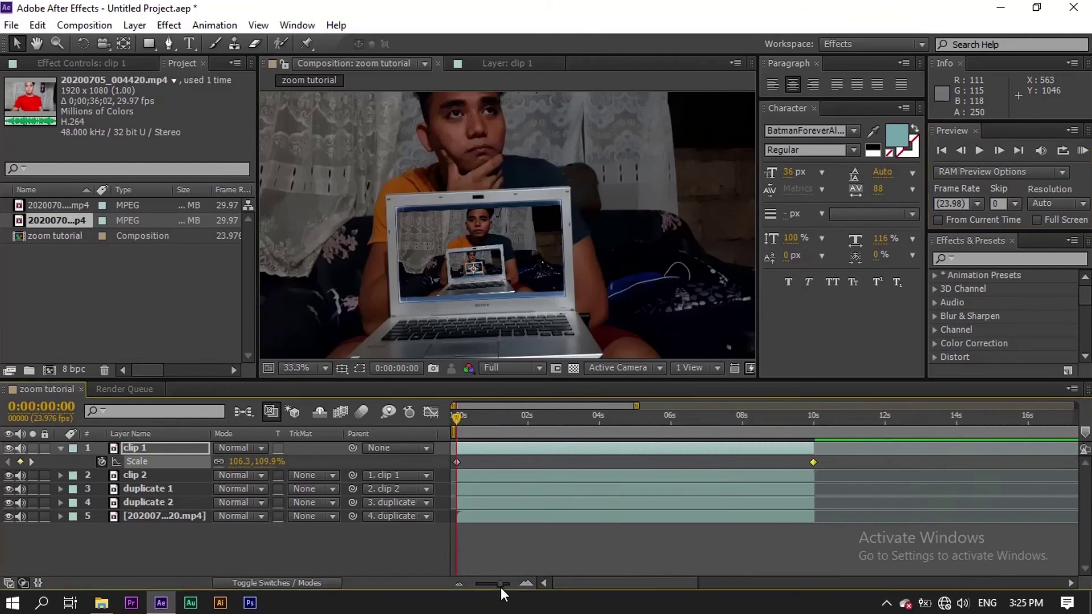
pyautogui.click(61, 448)
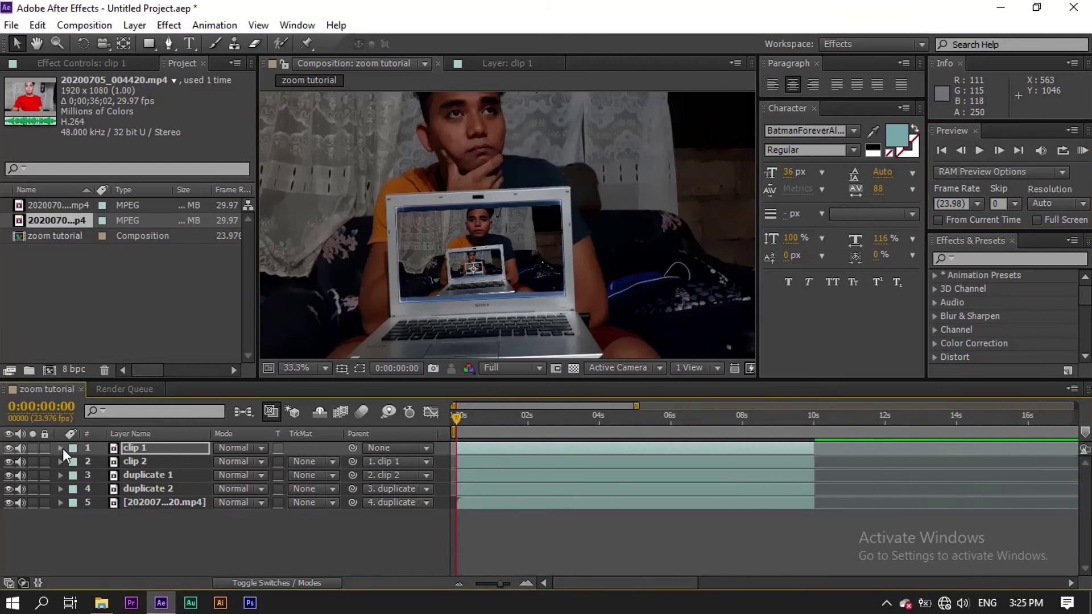
pyautogui.click(60, 448)
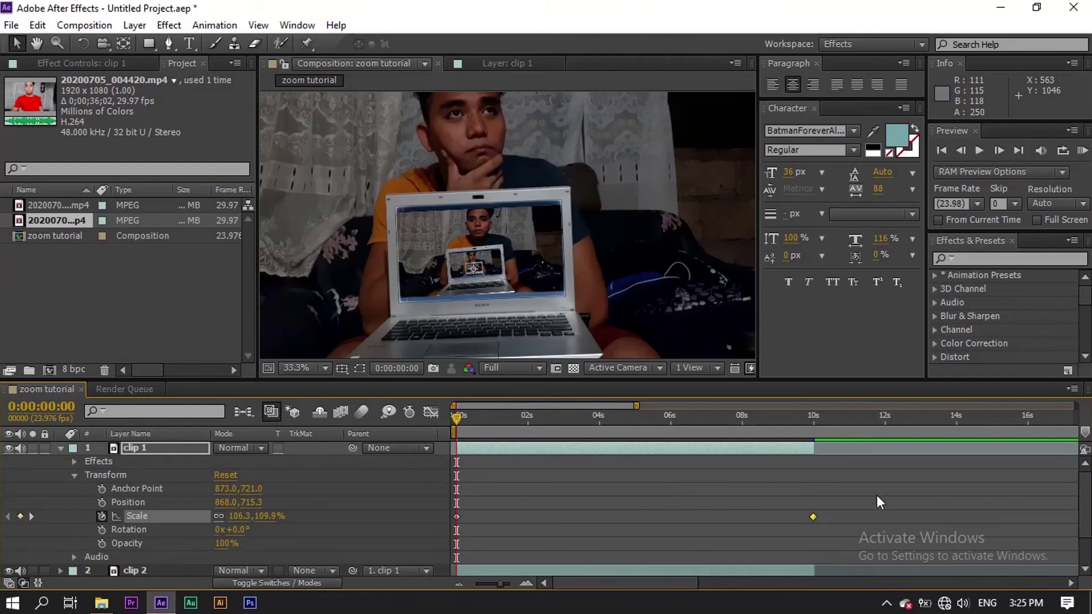
pyautogui.click(453, 500)
pyautogui.press('space')
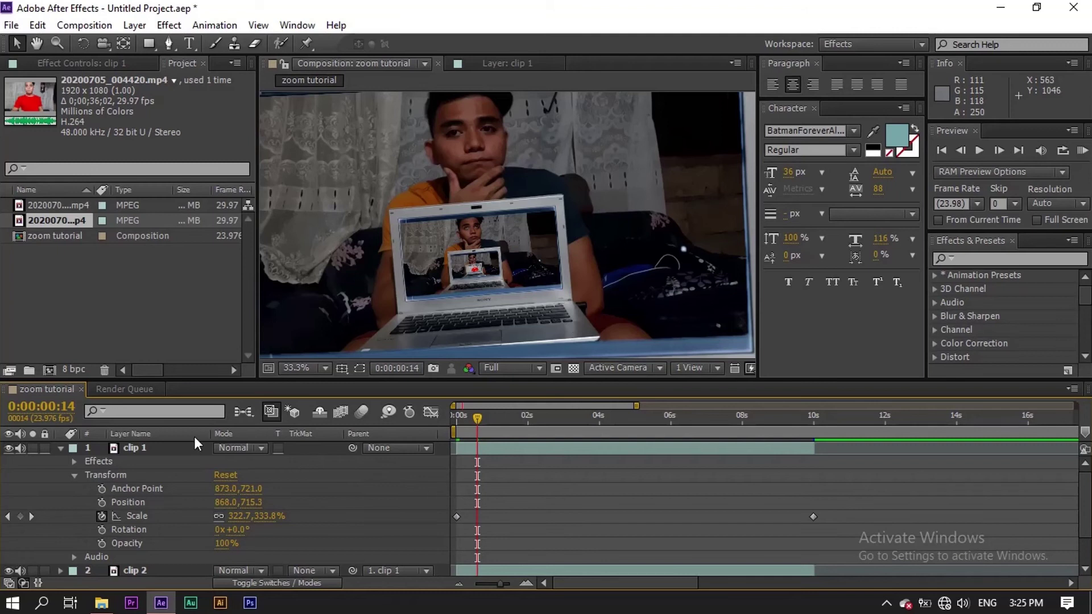
pyautogui.click(179, 514)
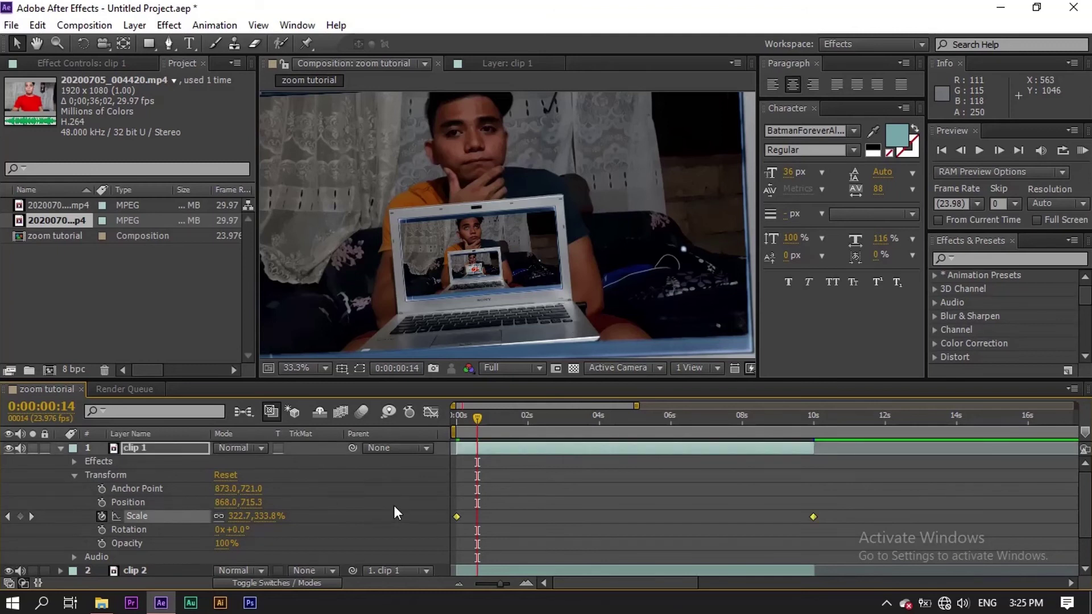
pyautogui.rightClick(456, 517)
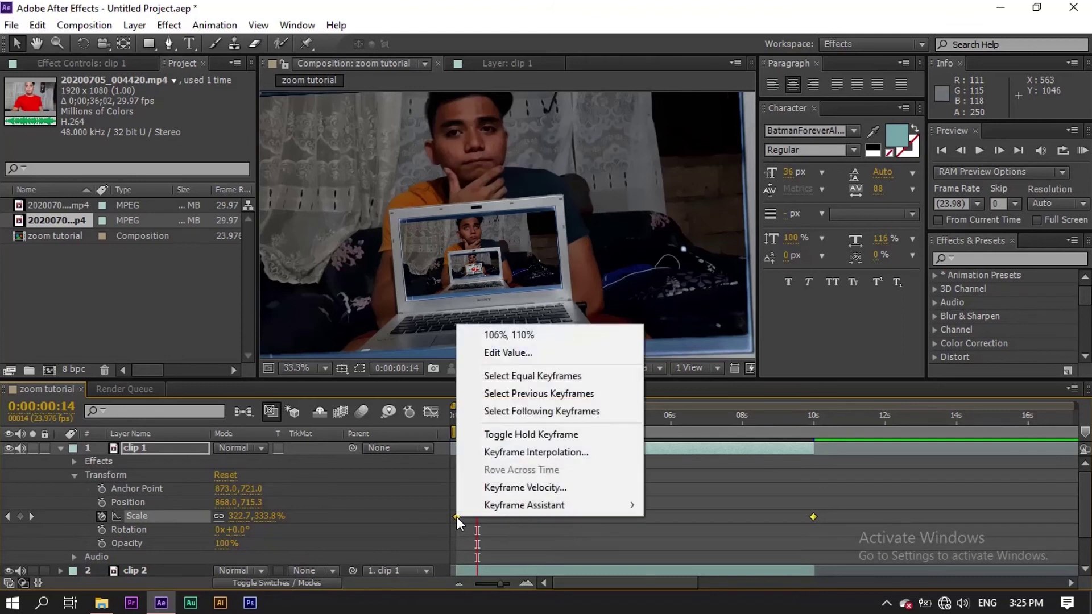
pyautogui.moveTo(567, 510)
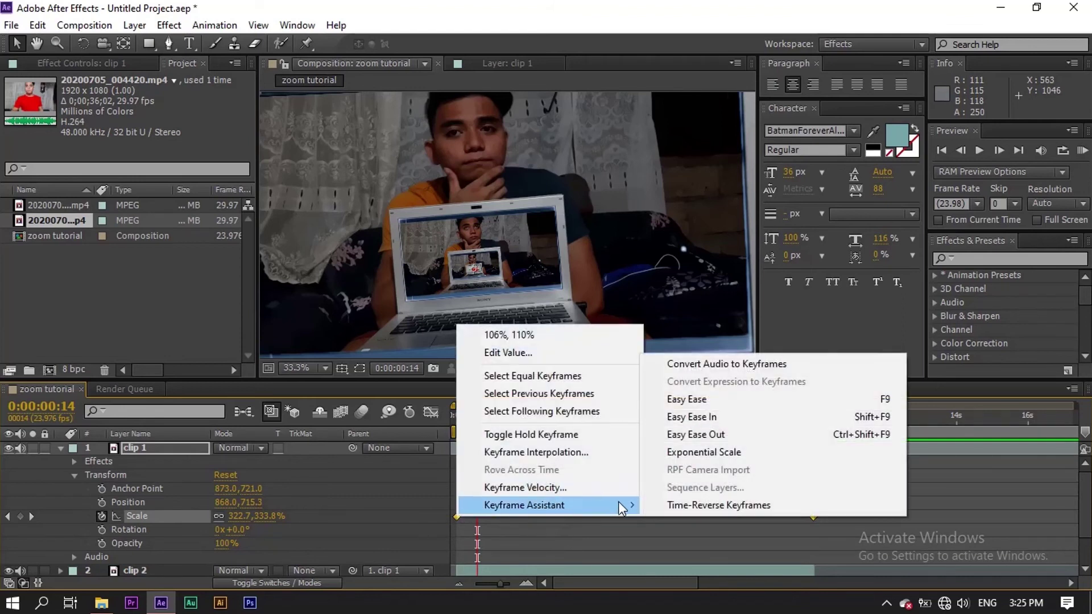
pyautogui.click(688, 453)
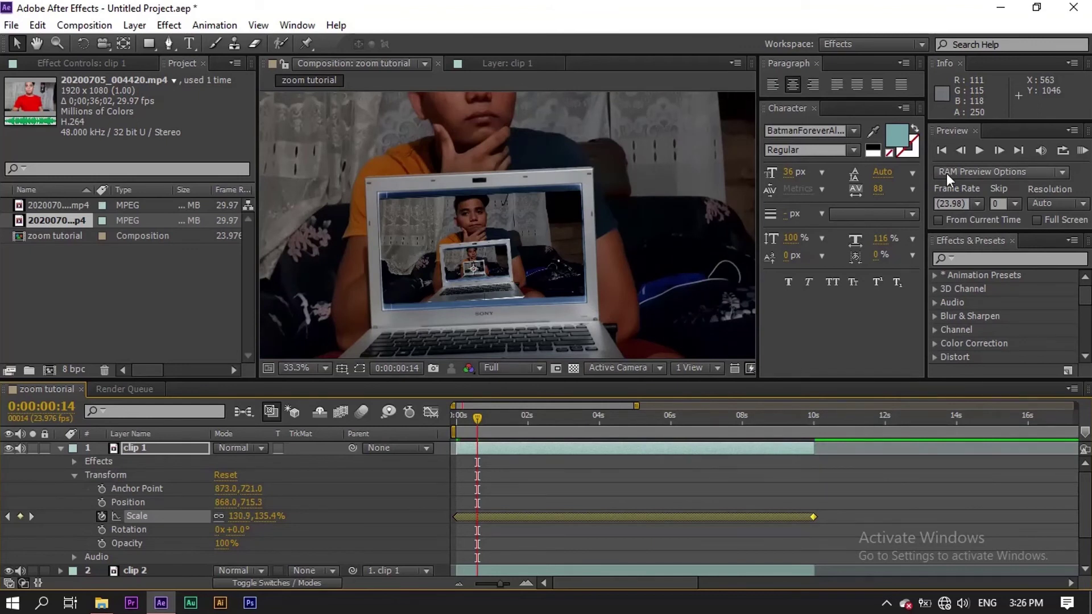
pyautogui.click(942, 150)
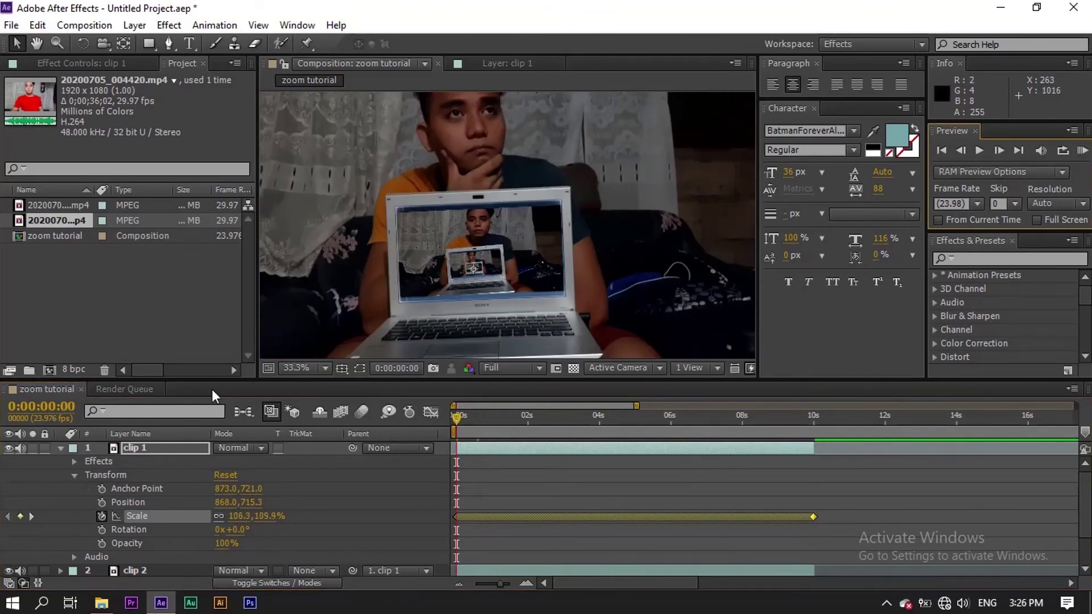
pyautogui.click(61, 448)
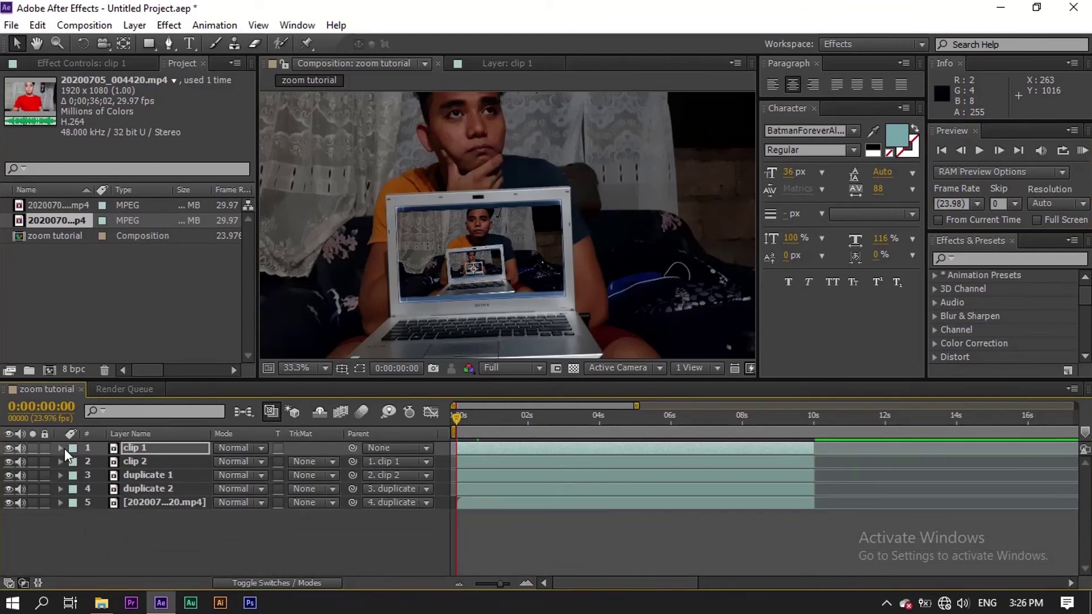
# Step: Set the viewer to Fit up to 100% and preview the exponential zoom from the start
pyautogui.click(325, 368)
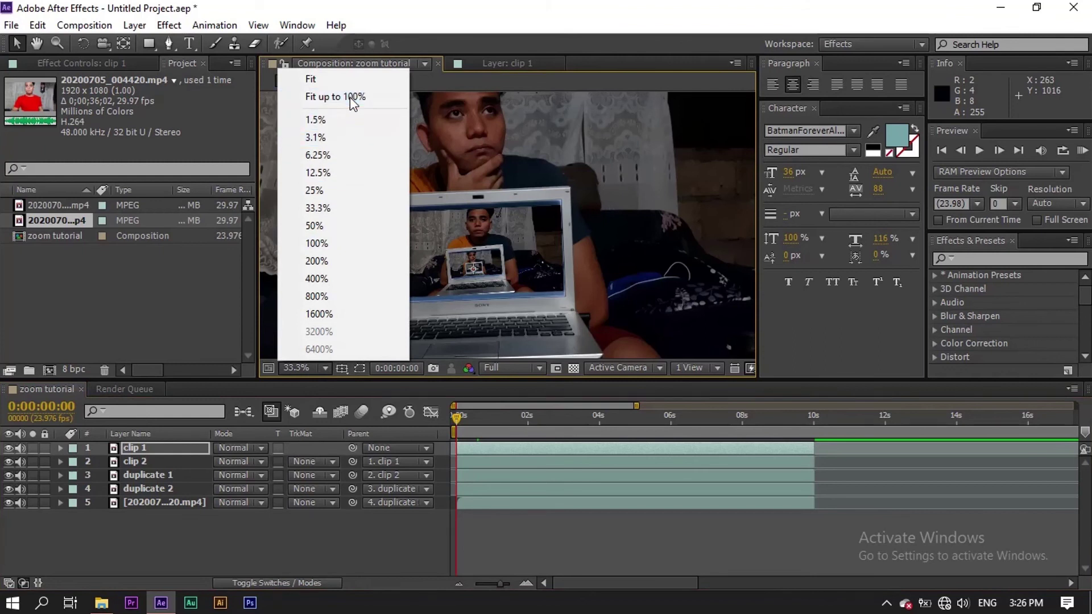
pyautogui.click(350, 97)
pyautogui.press('space')
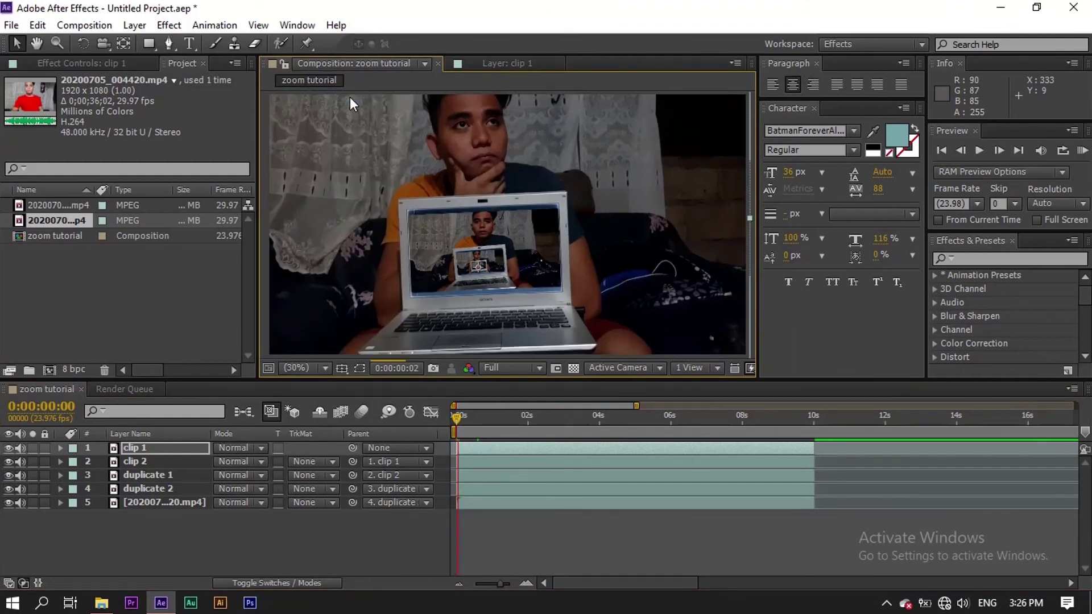